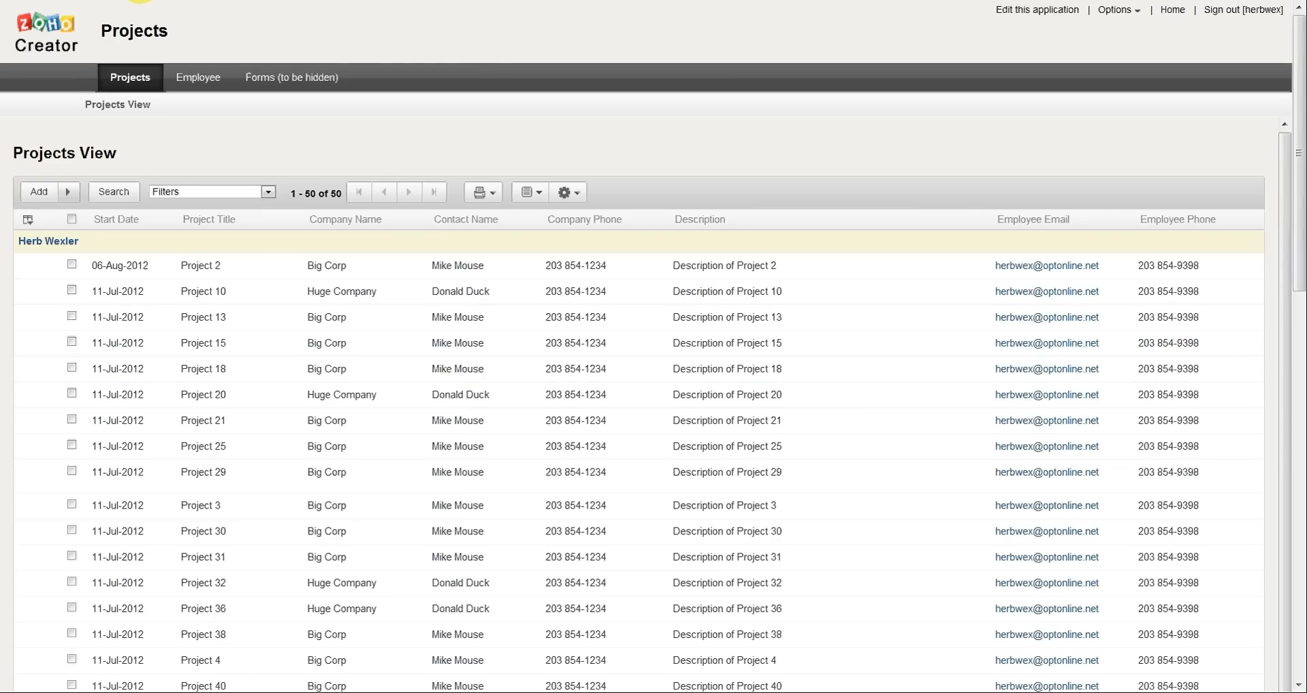
Step: Add a notes field to the Projects form containing the text "--- Contact Information ---"
left_click(140, 0)
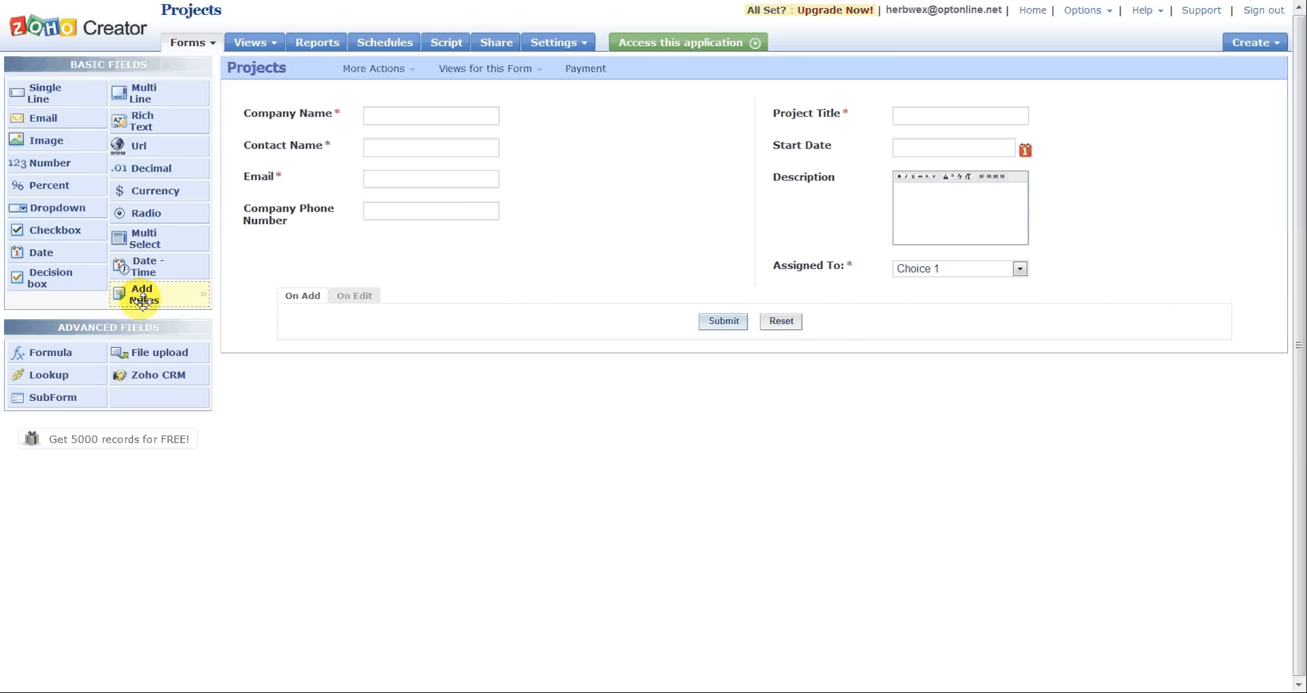
left_click_drag(141, 302, 272, 146)
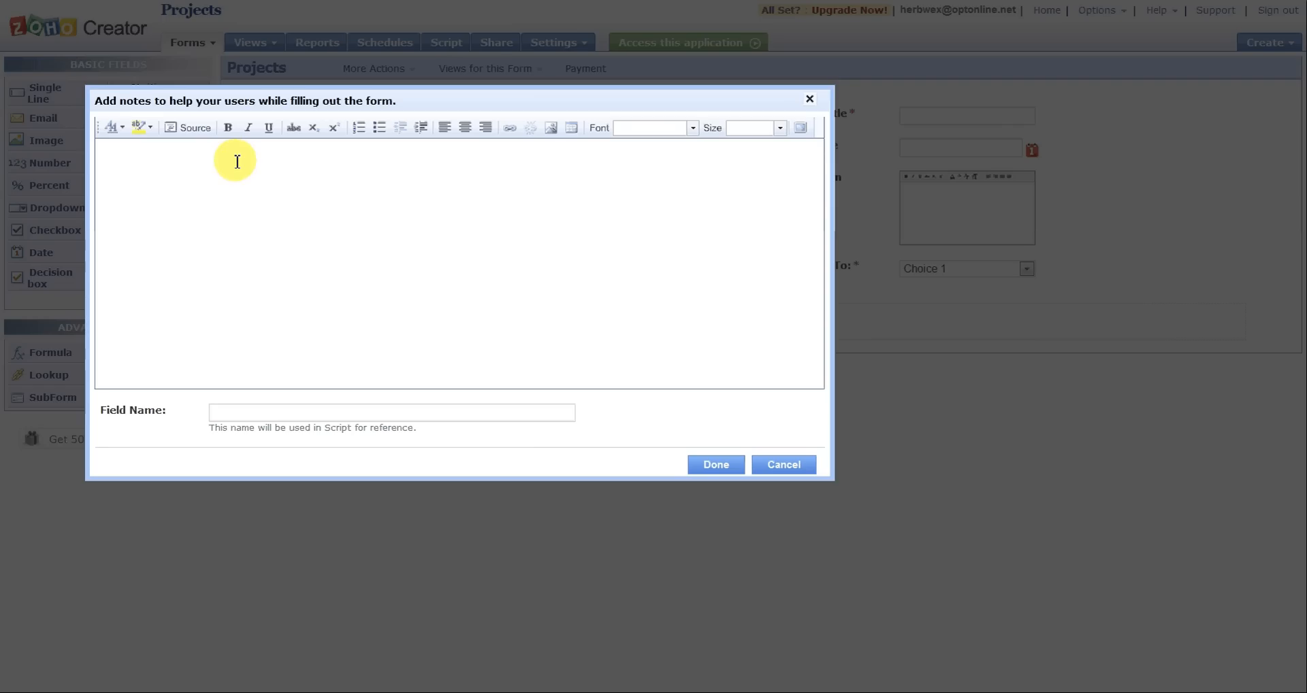
left_click(155, 155)
type("---")
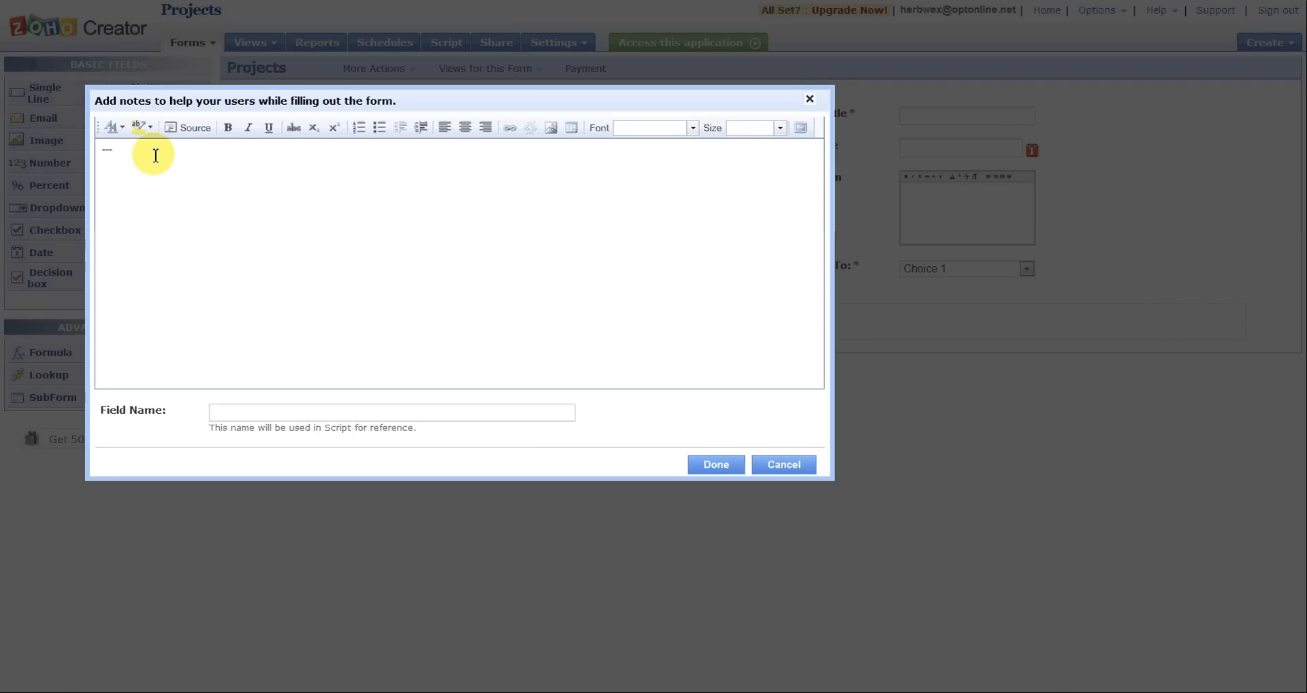
type(" Contact Information ---")
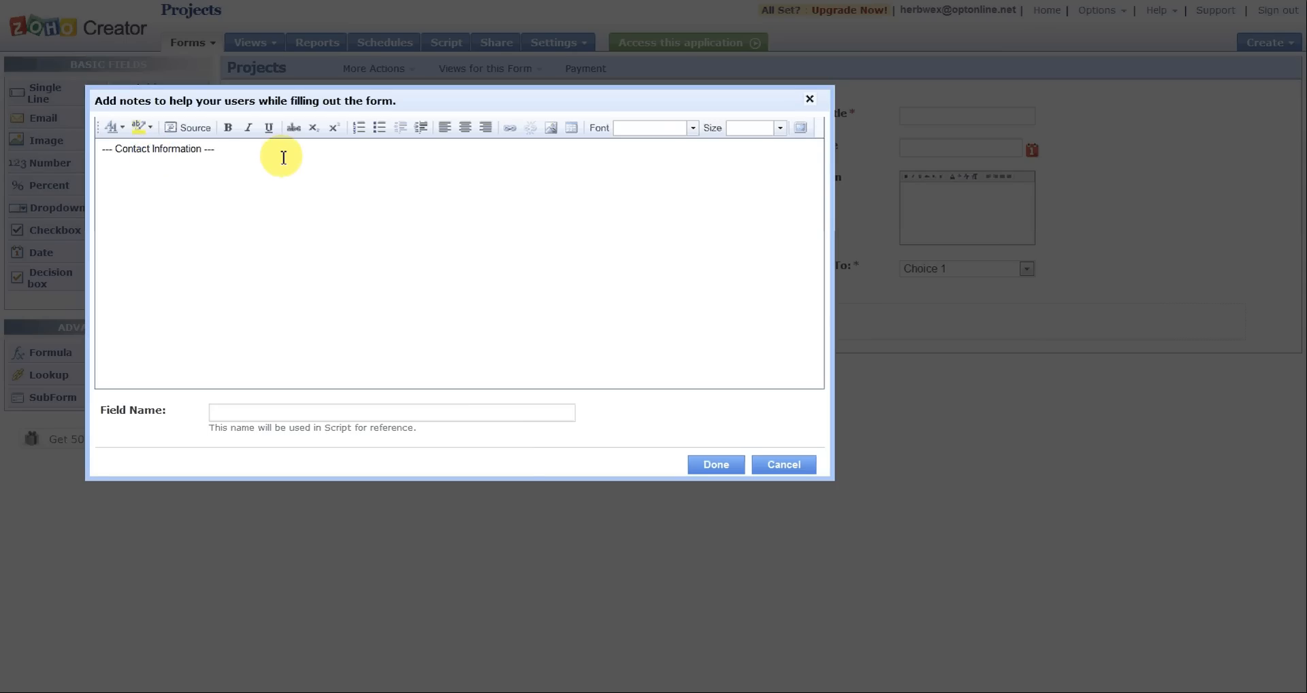
Step: Format the whole "--- Contact Information ---" note text in blue at medium size
left_click_drag(283, 157, 80, 143)
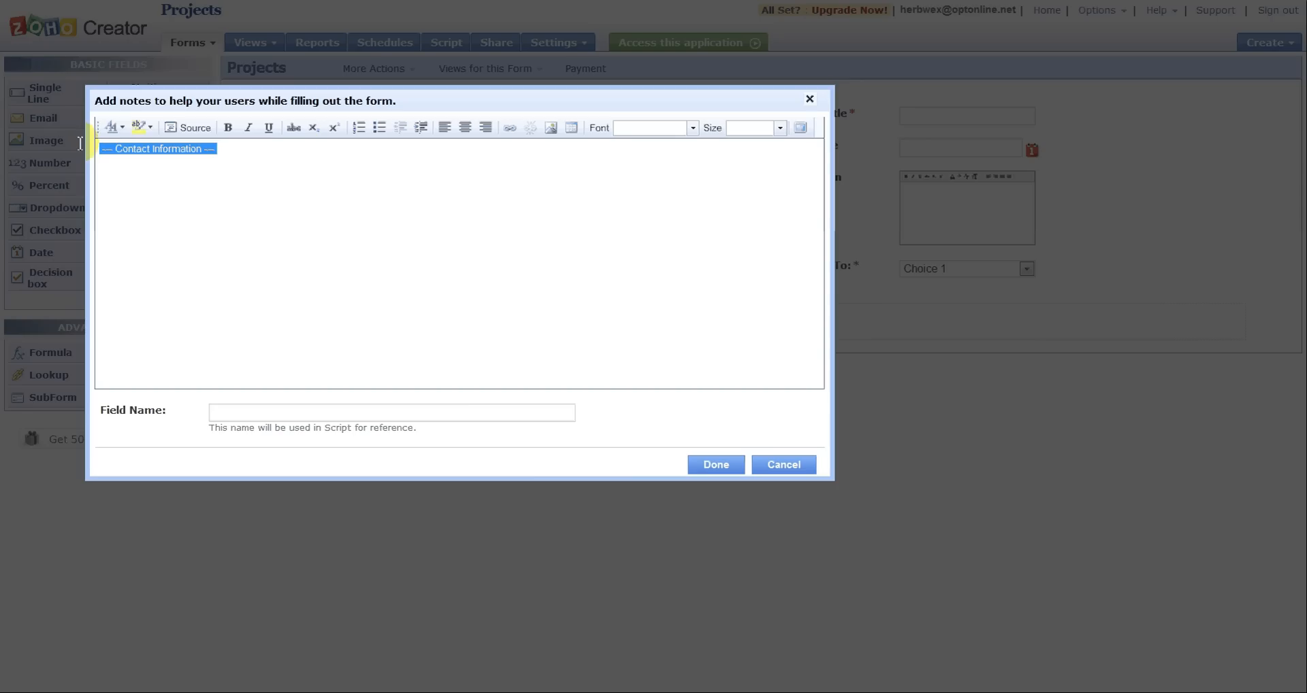
left_click(113, 127)
left_click(174, 196)
left_click(780, 129)
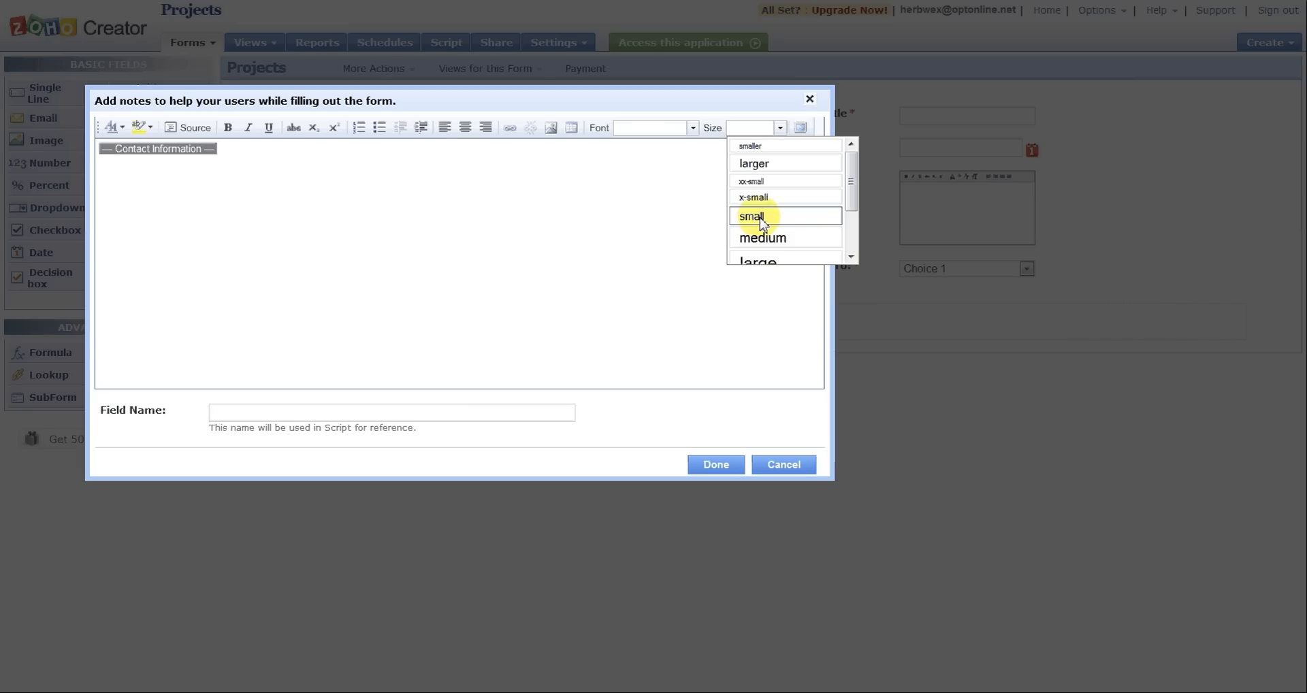
left_click(756, 238)
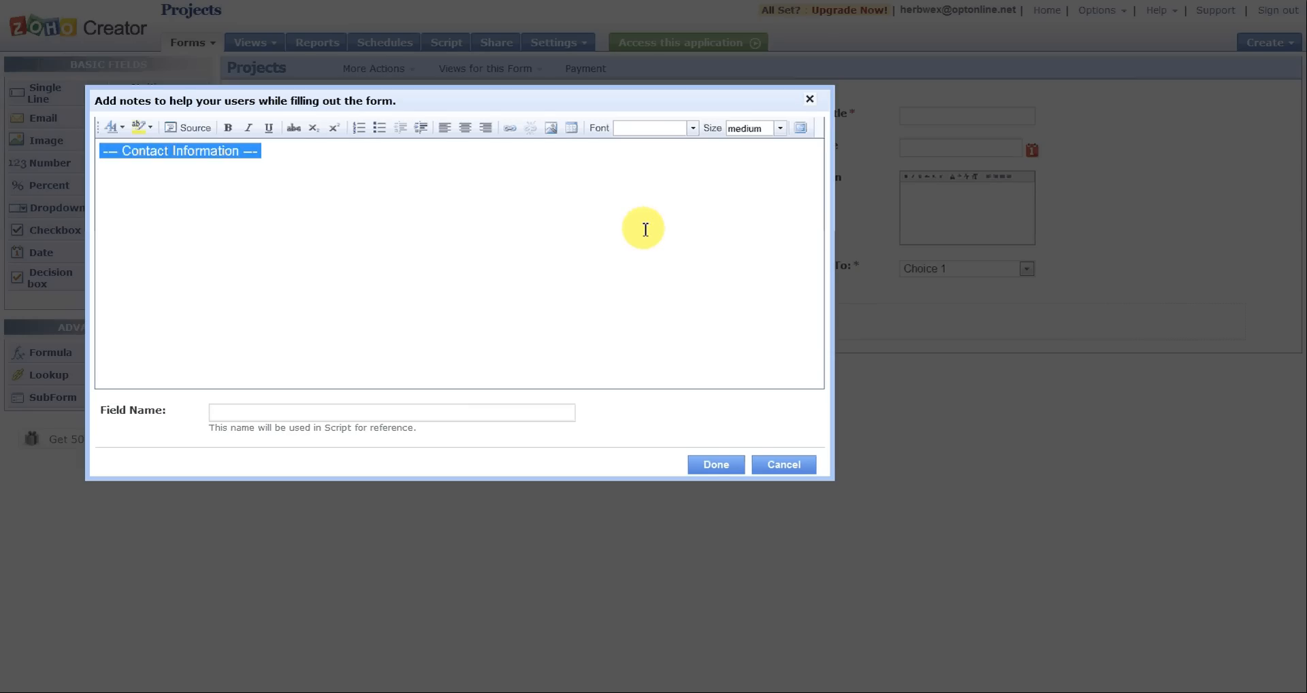
Step: Save the note and move it between the Company Name and Contact Name fields
left_click(586, 309)
left_click(706, 467)
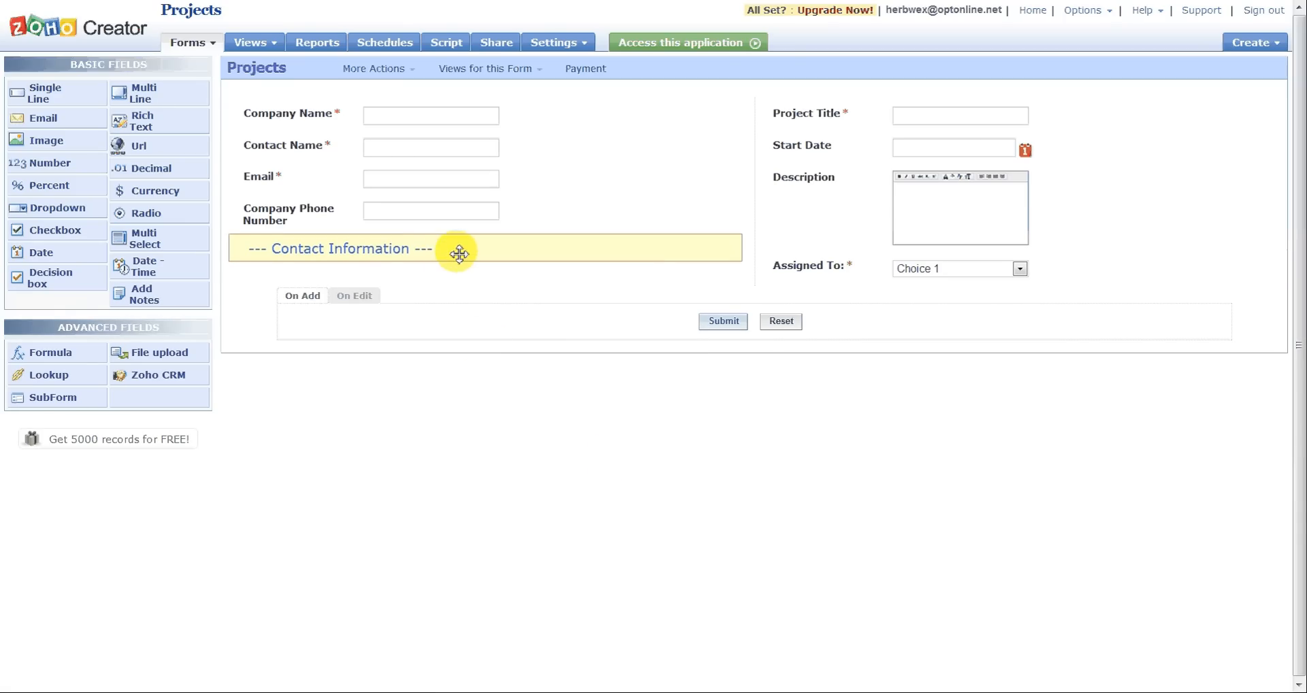
left_click_drag(455, 256, 459, 138)
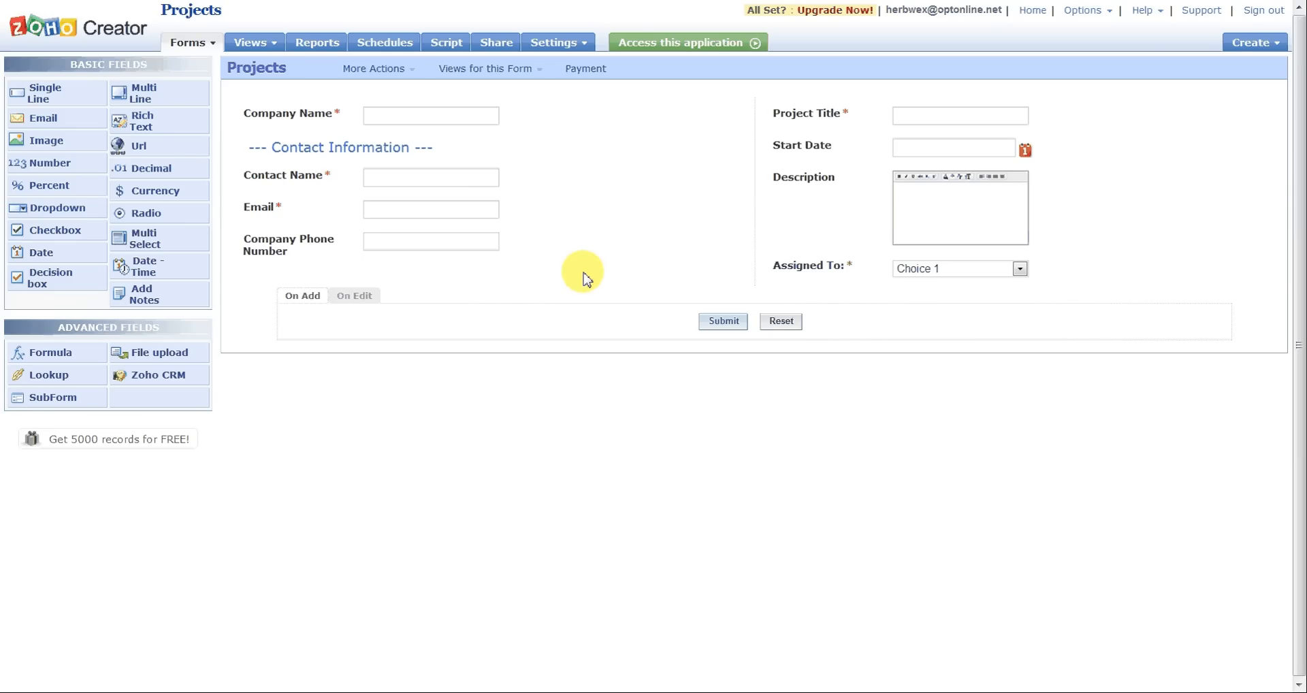
Step: Add a Url field labelled "Web Site" below Company Phone Number, keeping its default options
left_click_drag(160, 145, 305, 275)
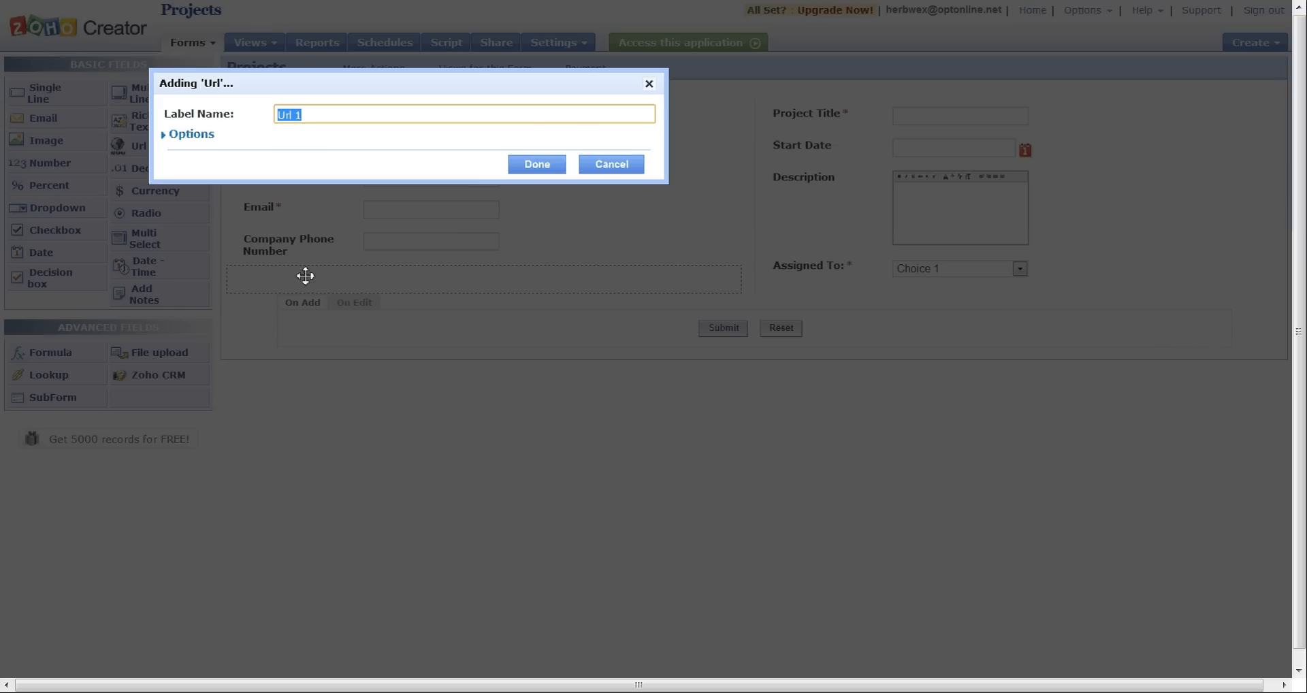
type("Web Site")
left_click(191, 136)
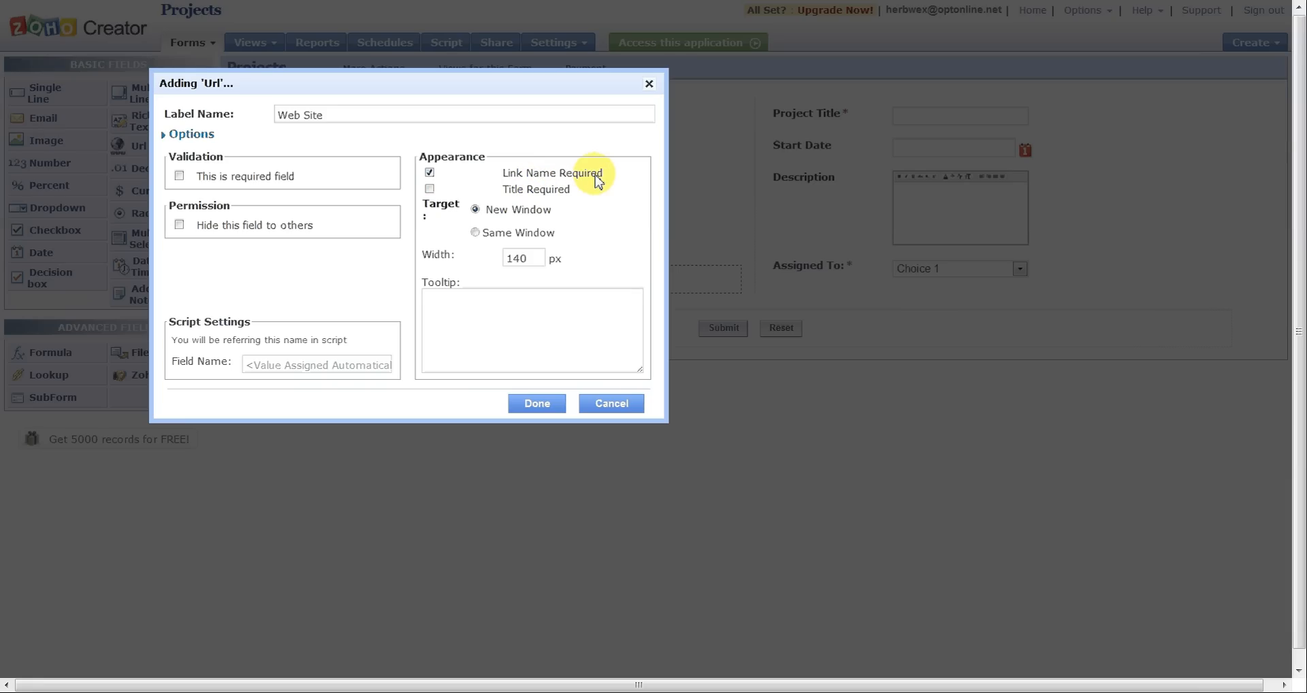
left_click(533, 407)
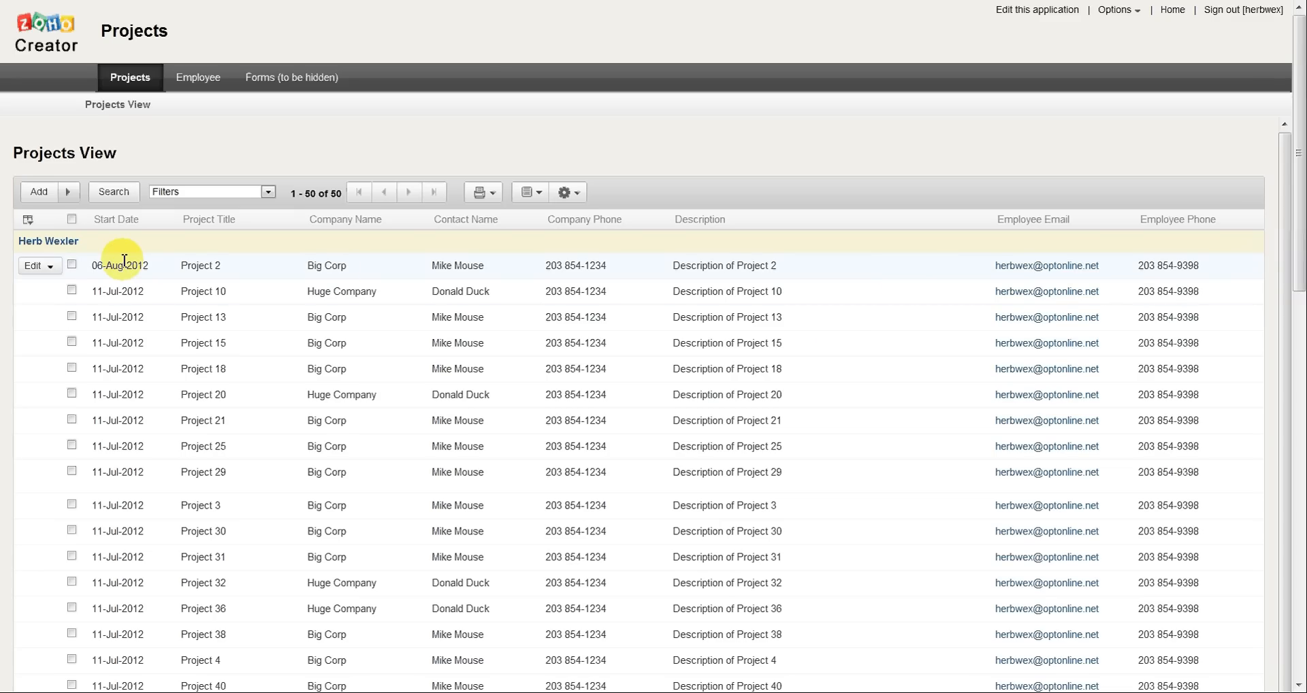
left_click(47, 265)
left_click(38, 291)
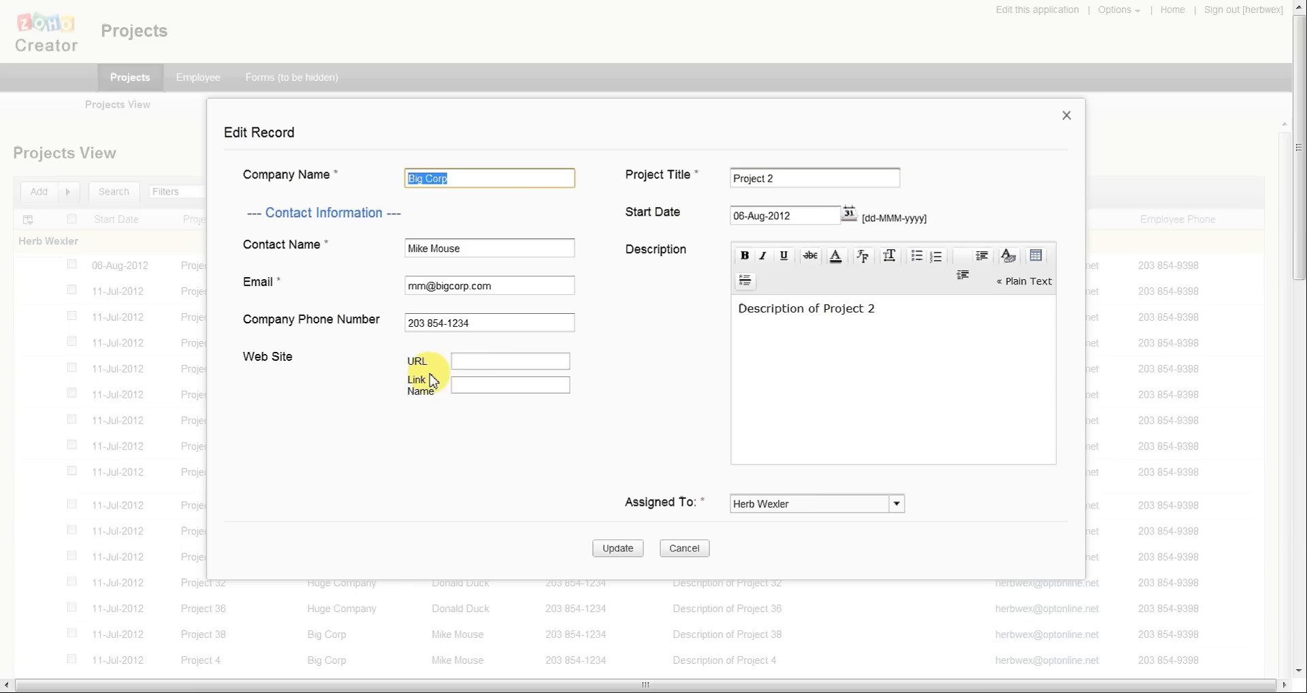
left_click(487, 362)
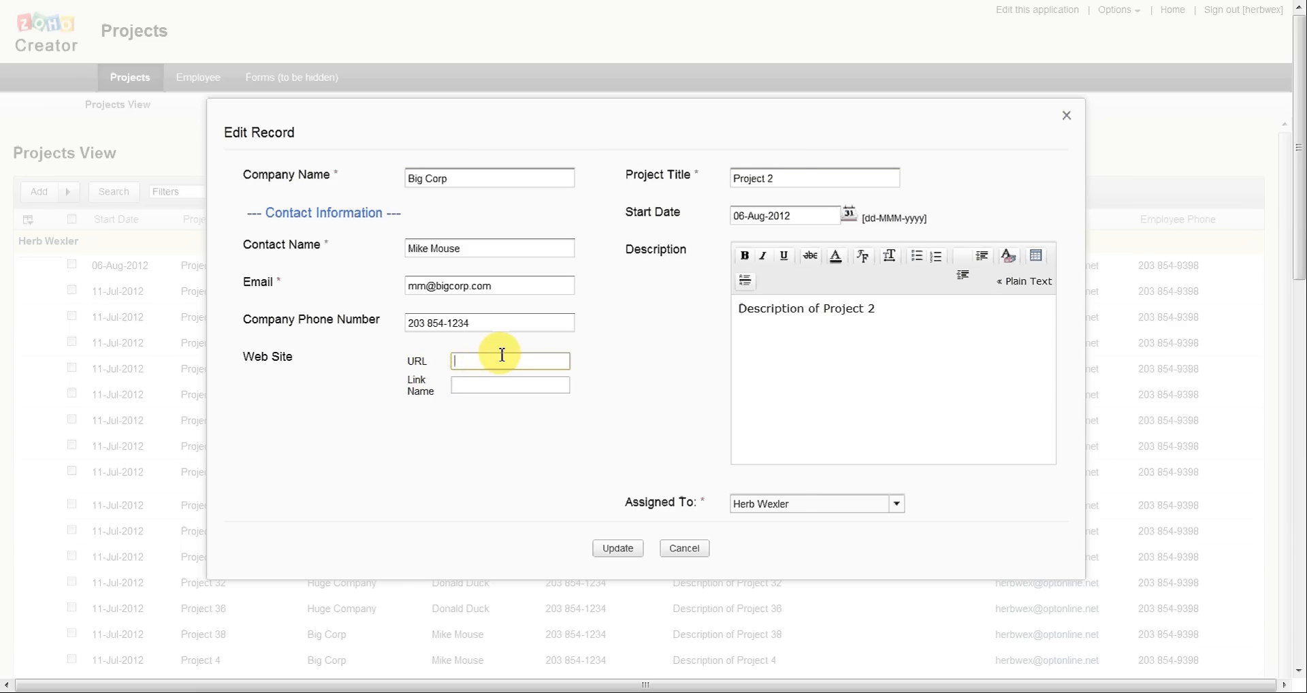
type("www.preventingmediocrity.com")
key("Tab")
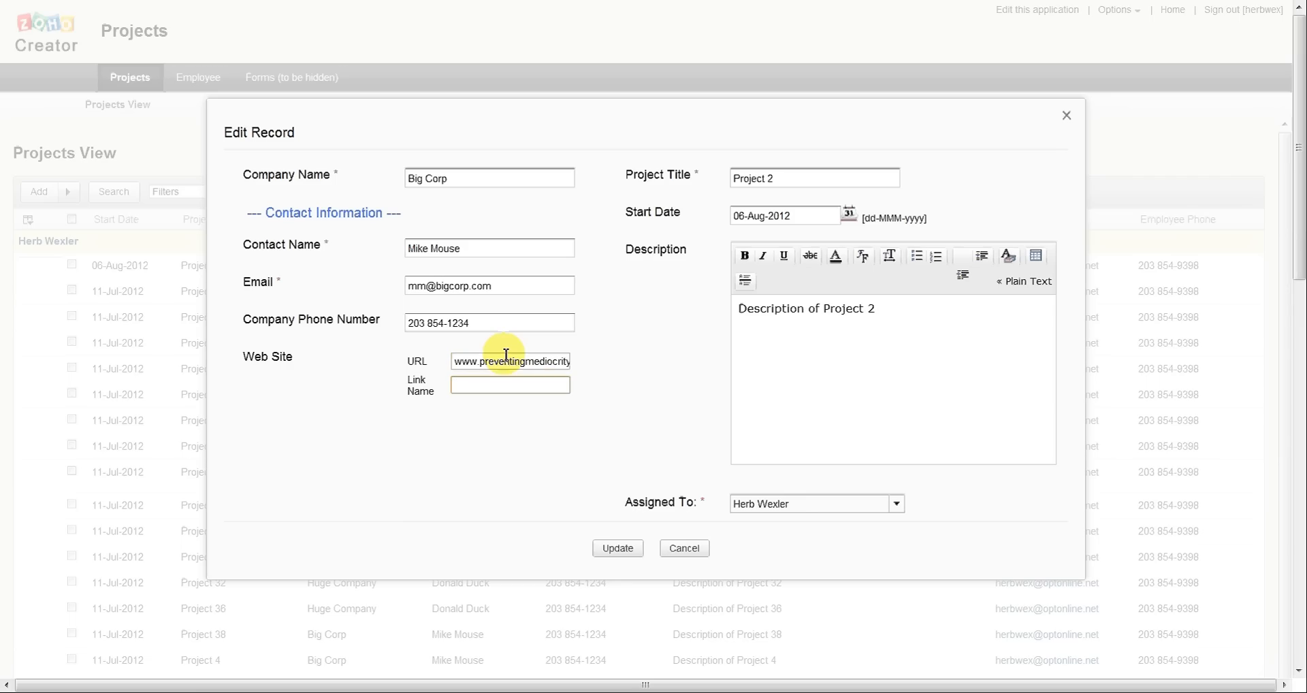
Step: Set the Web Site link name to "Preventing Mediocrity" and update the record
type("Preventing Mediocrity")
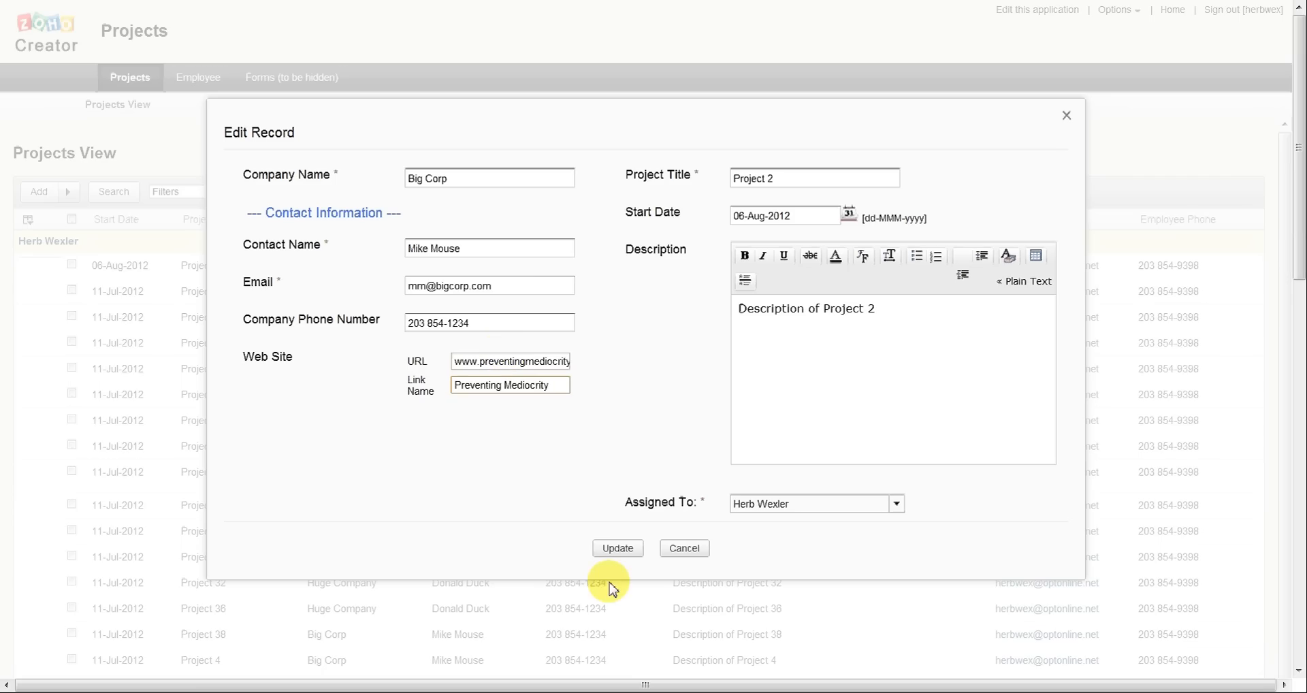
left_click(618, 547)
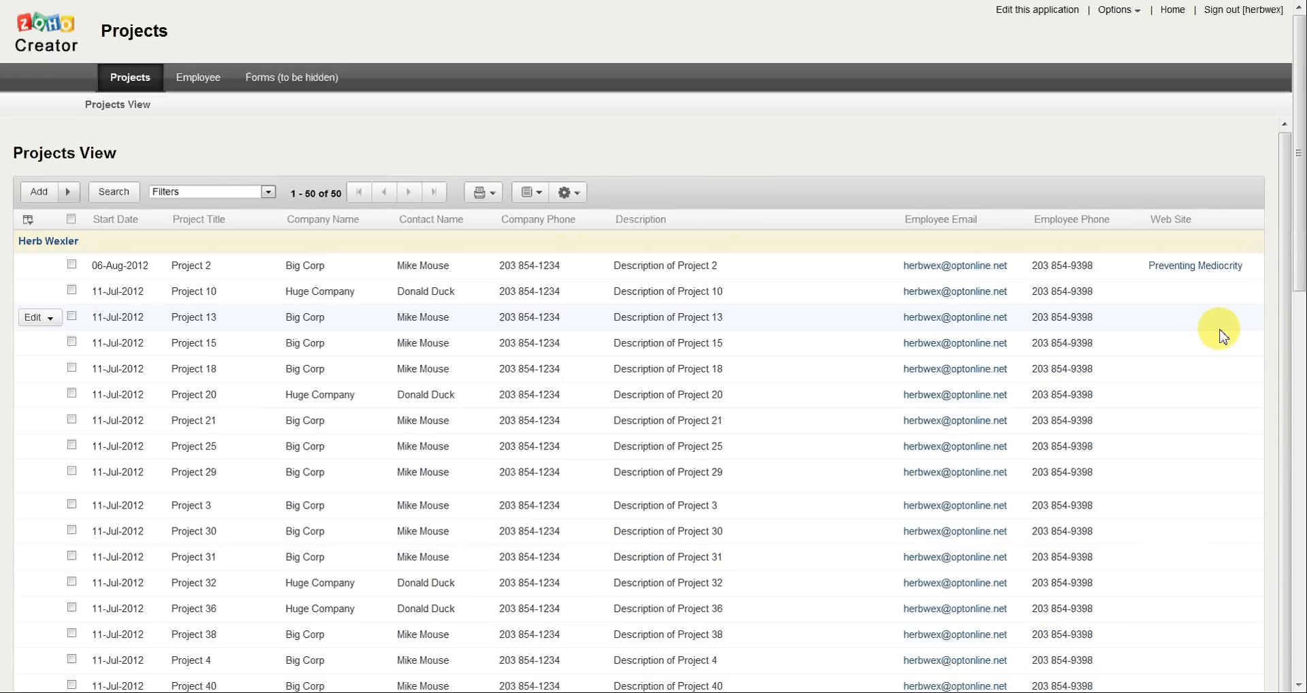
Step: Follow Project 2's web site link, and check the URL stored in its record without changing anything
left_click(1185, 272)
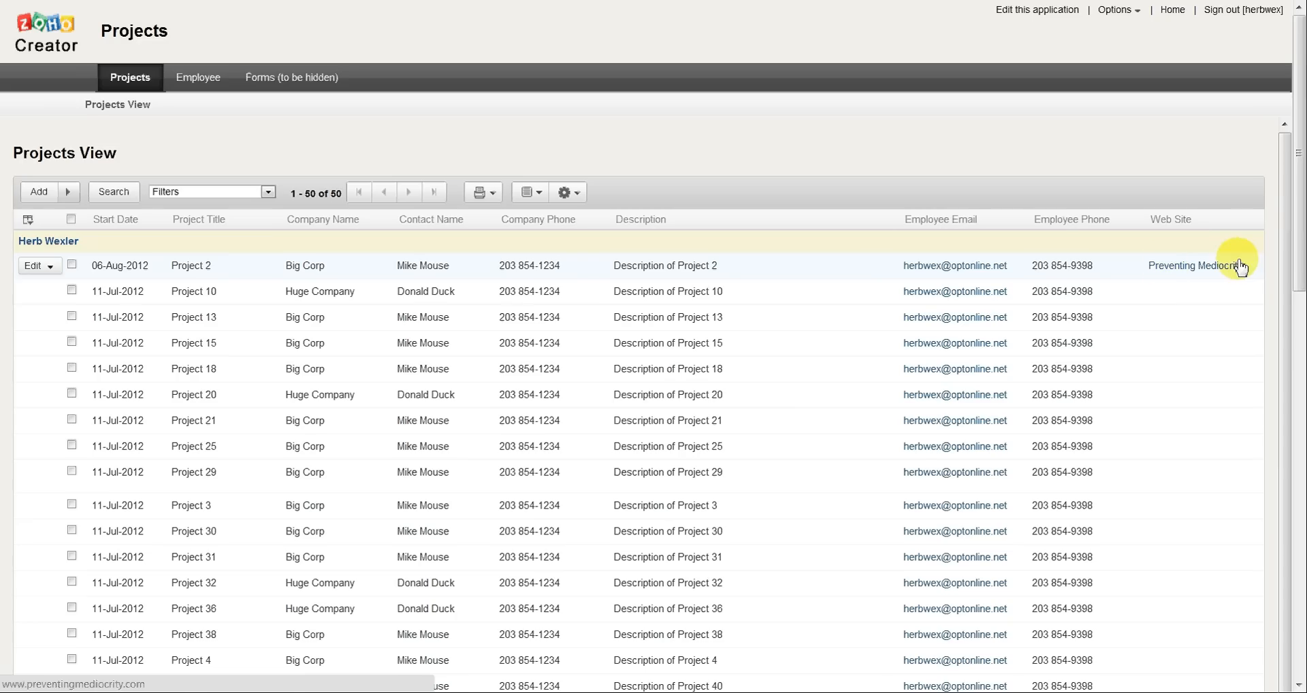
right_click(365, 269)
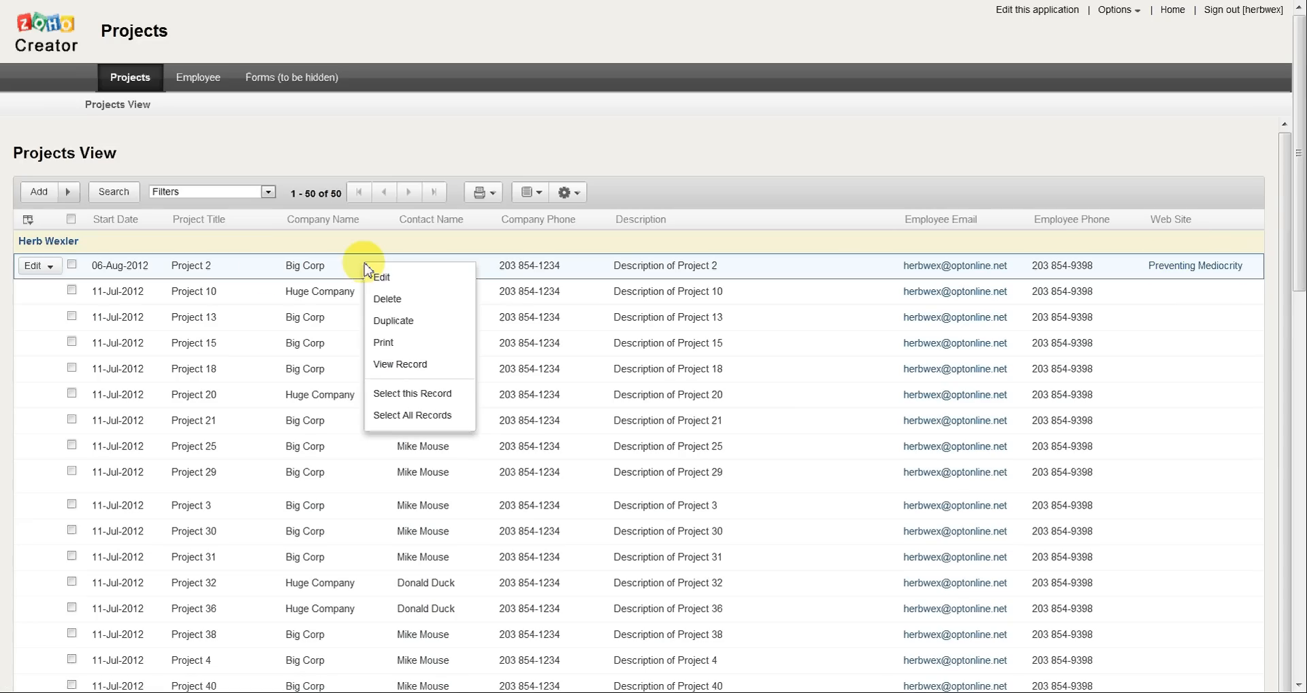
left_click(374, 278)
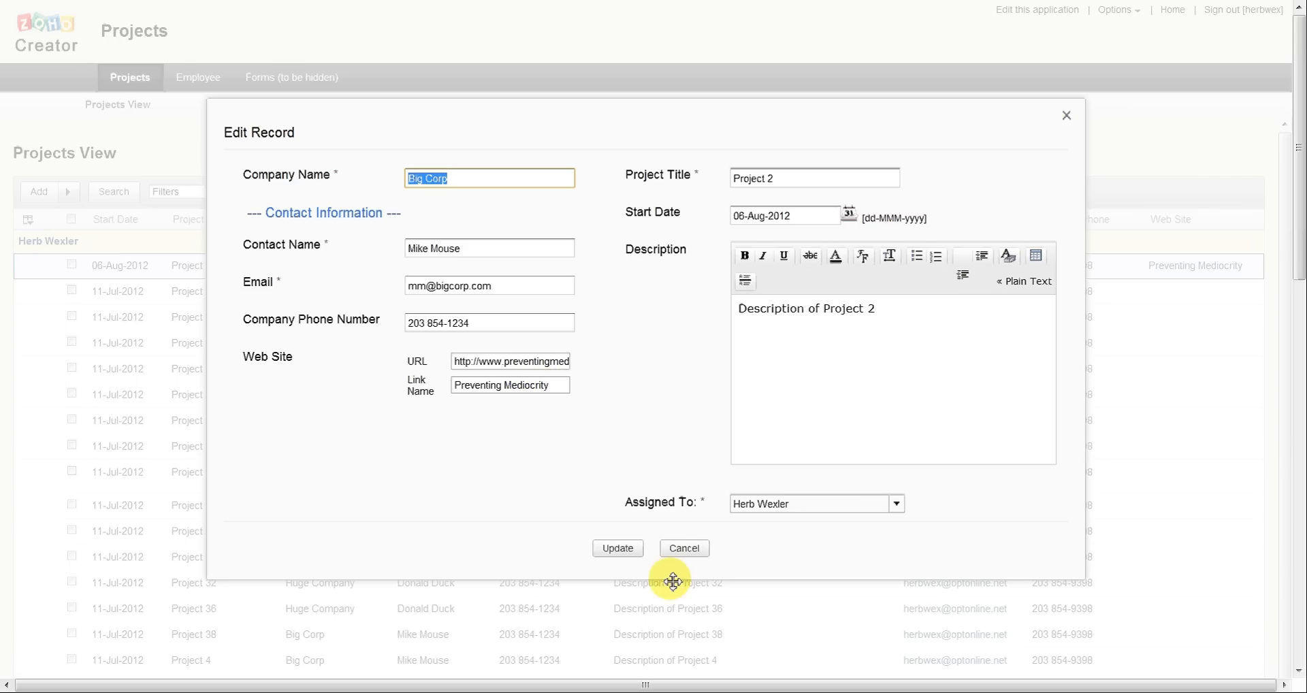
left_click(694, 554)
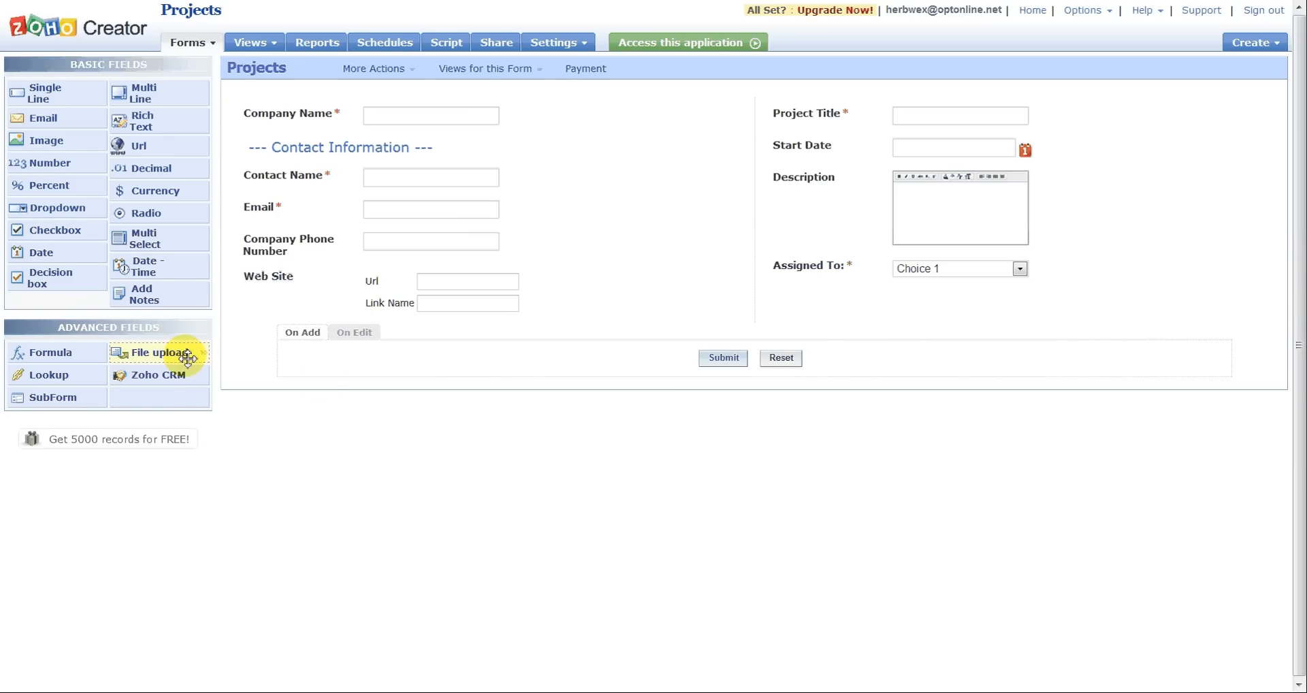
Step: Add a File upload field labelled "Upload a document" between Description and Assigned To on the Projects form
left_click_drag(187, 356, 830, 259)
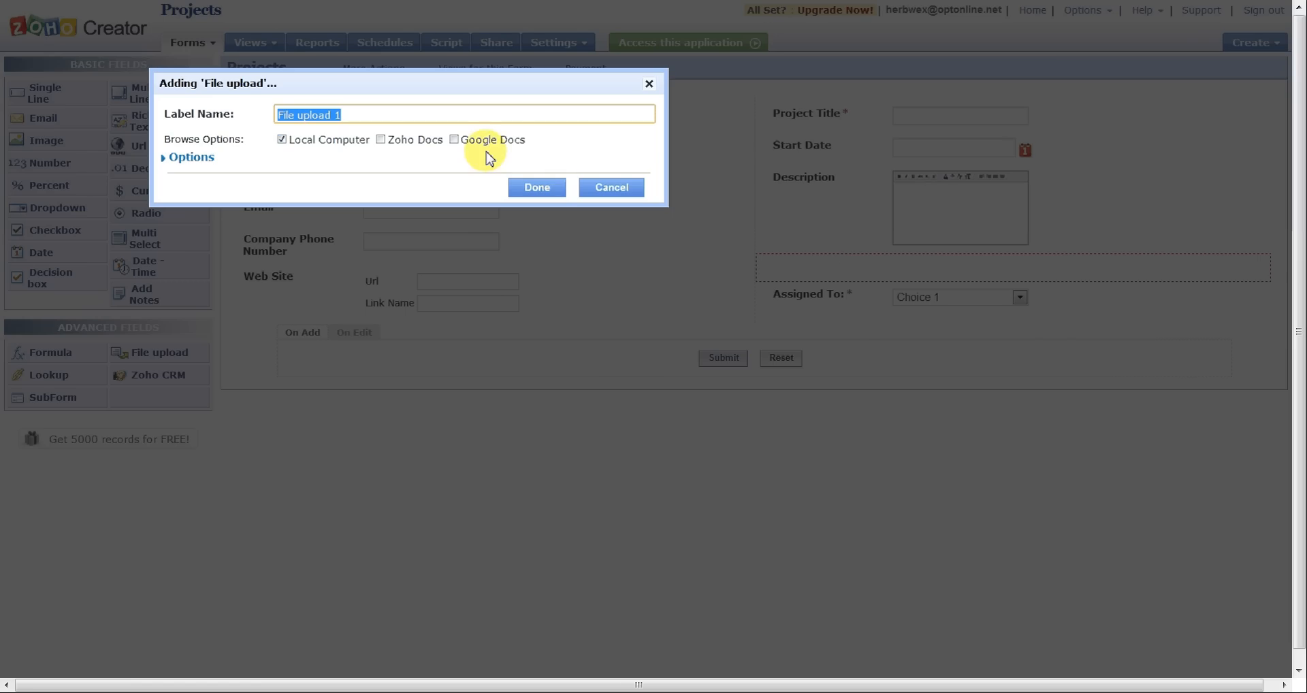
type("Up")
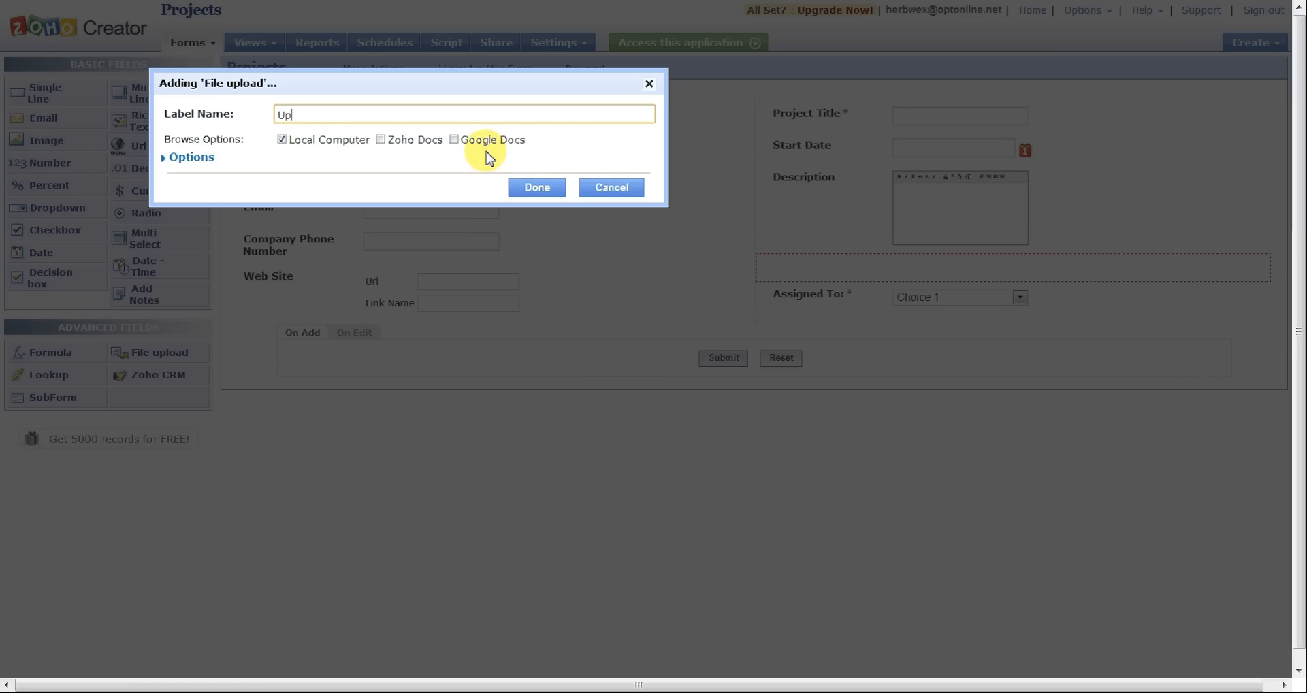
type("load a document")
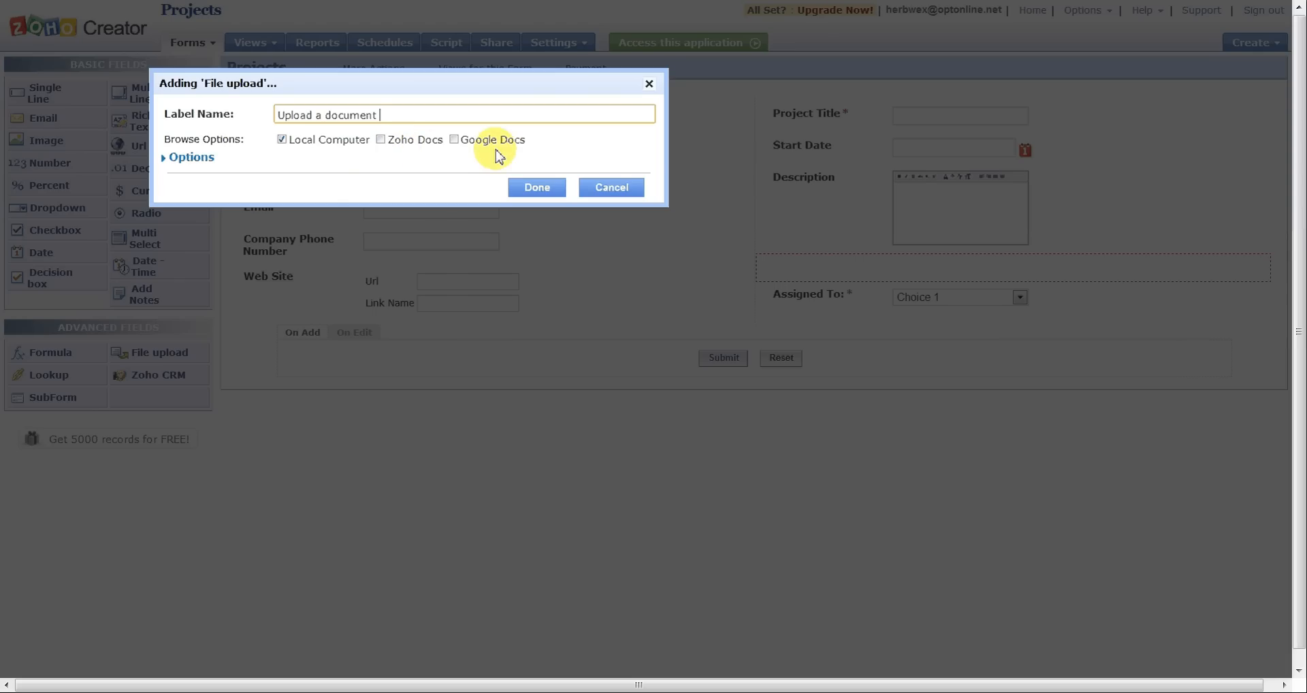
left_click(200, 158)
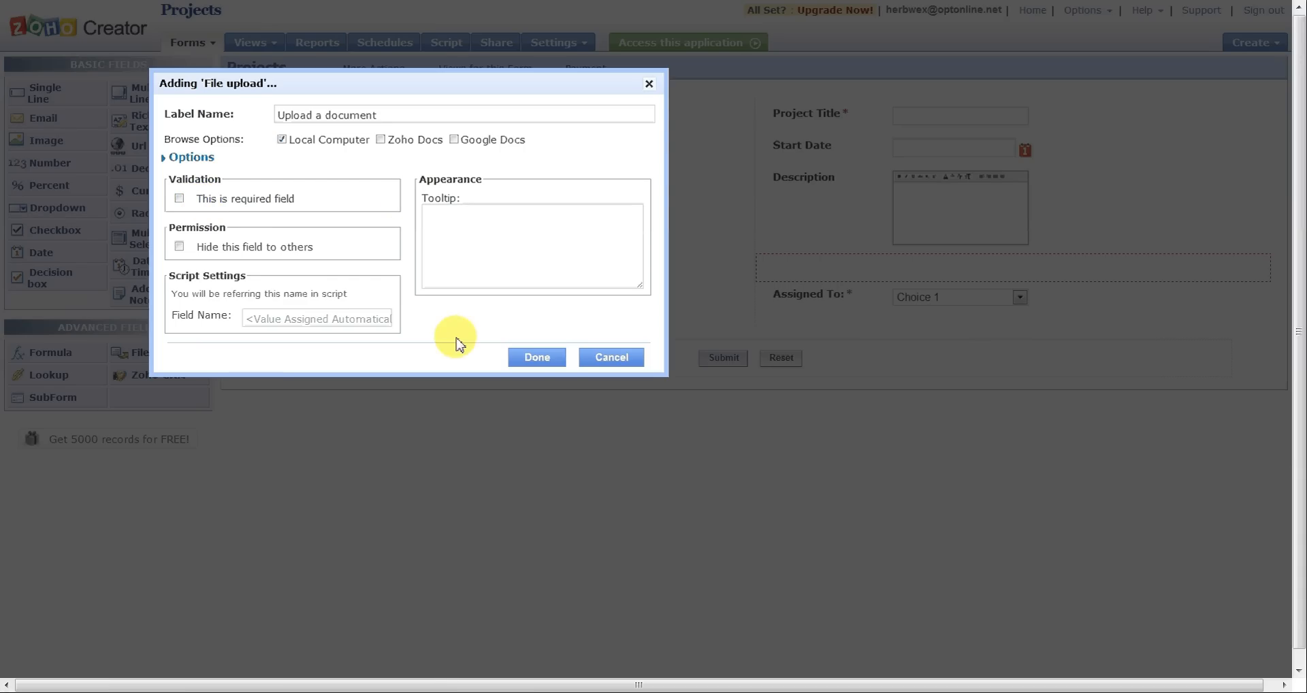
left_click(536, 358)
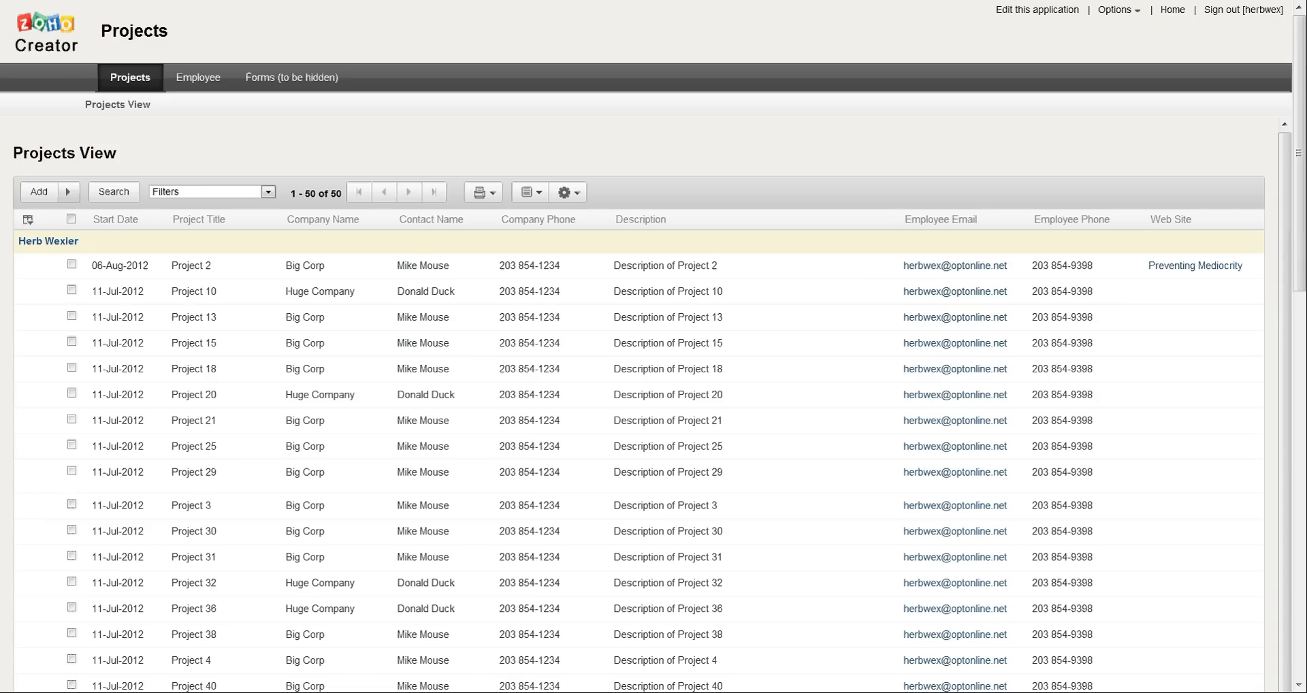
Step: Attach Test Document.docx from the desktop to the Project 2 record's Upload a document field and update the record
left_click(234, 251)
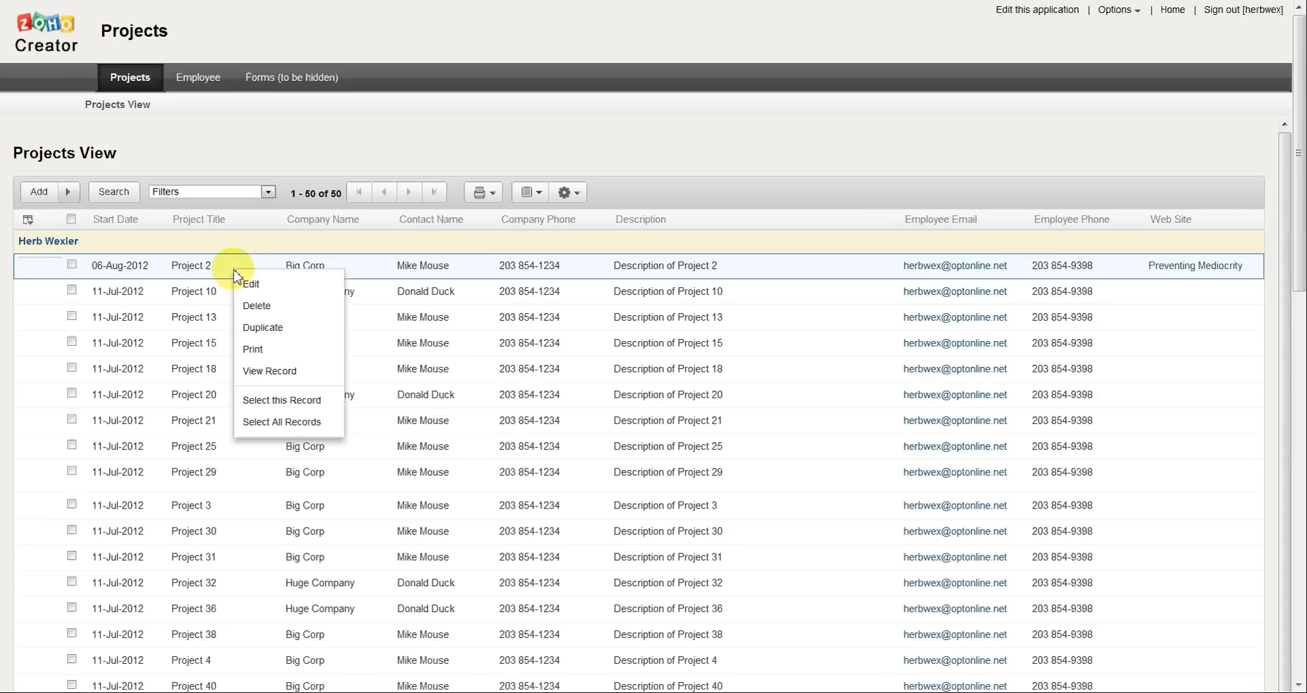
left_click(256, 291)
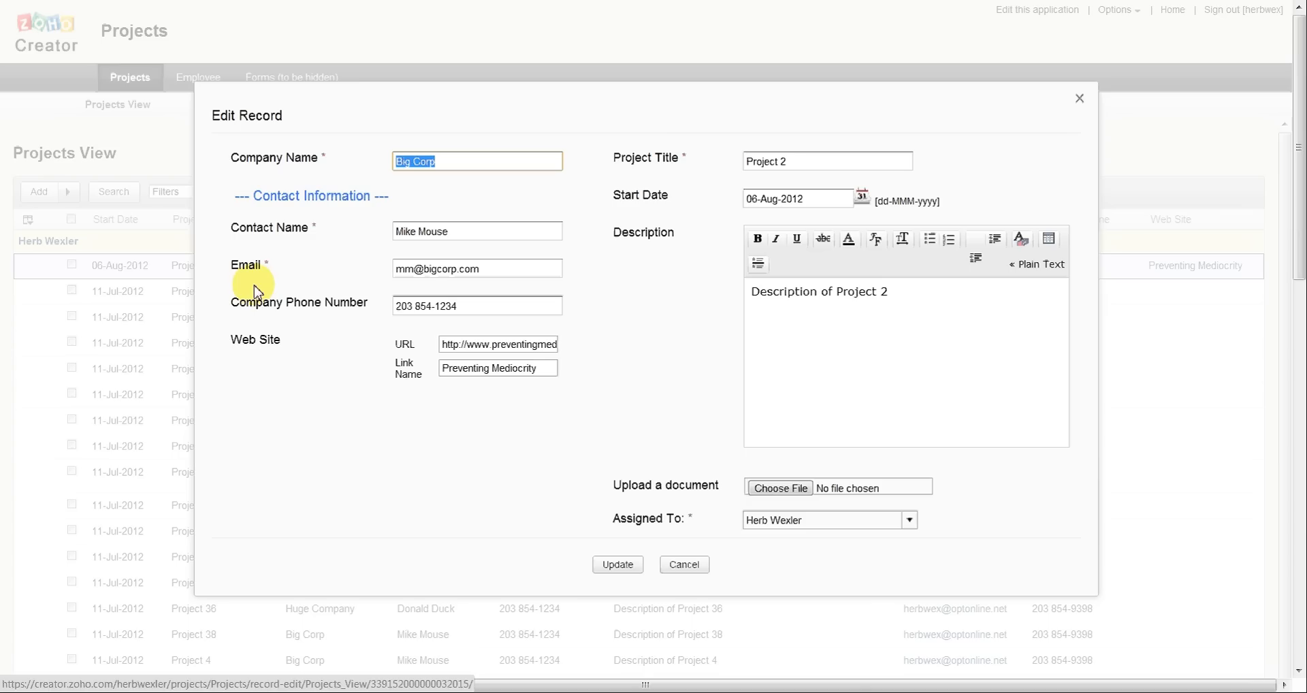
left_click(788, 493)
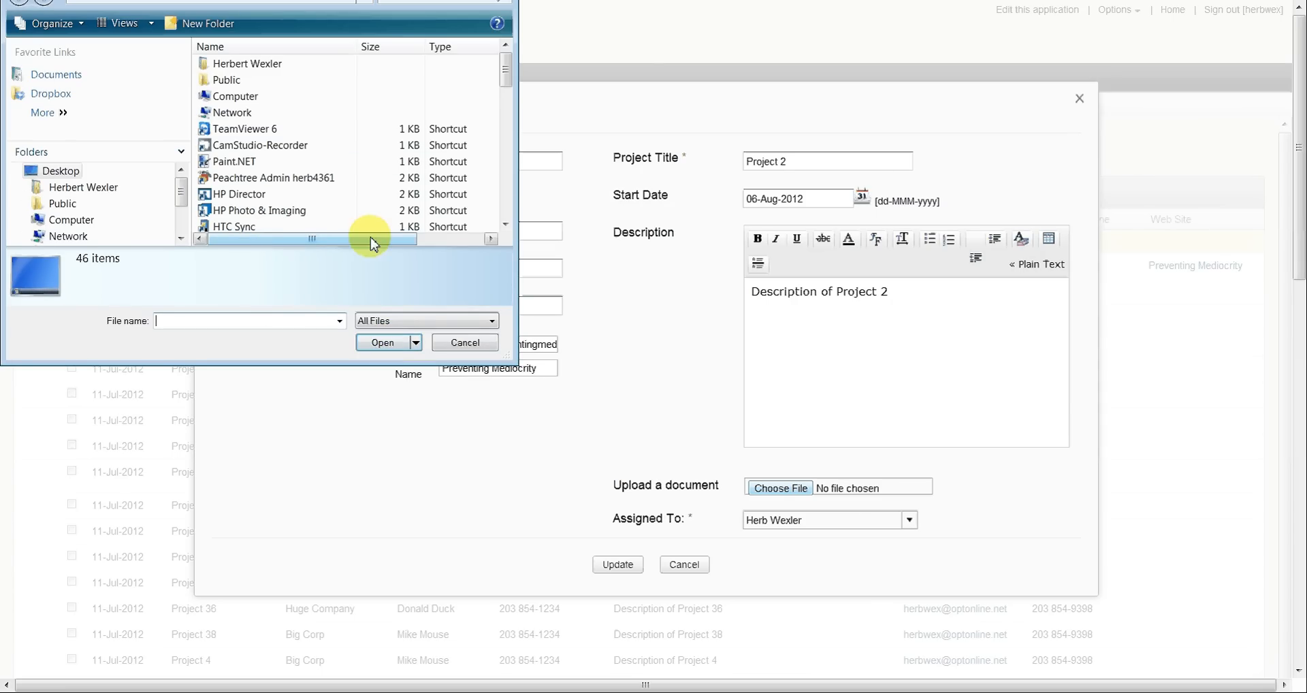
left_click_drag(373, 245, 478, 255)
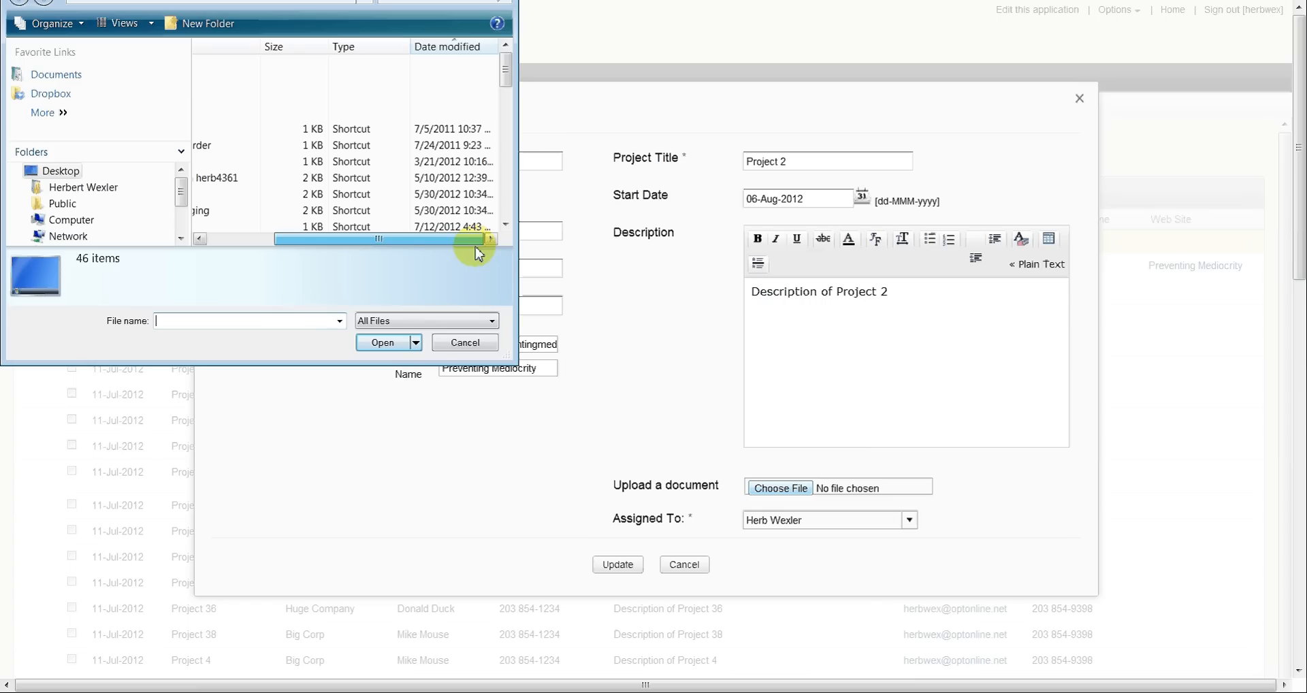
left_click(447, 49)
left_click_drag(386, 243, 204, 239)
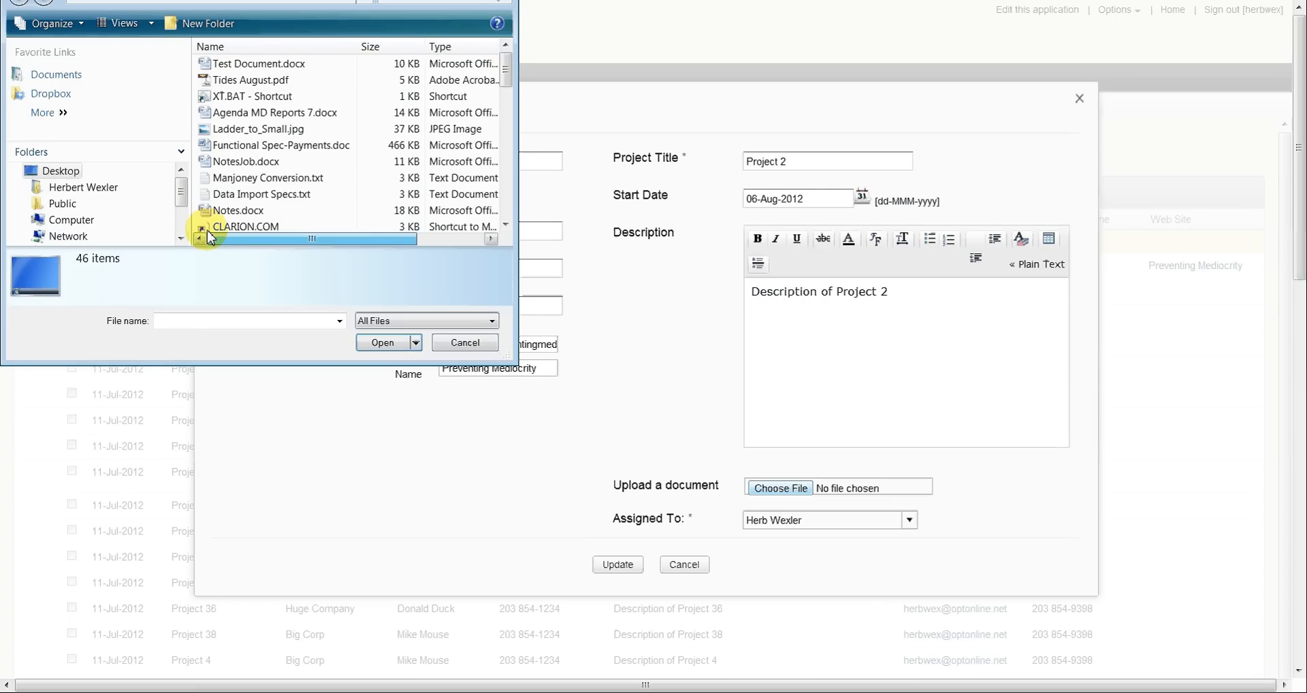
left_click(243, 65)
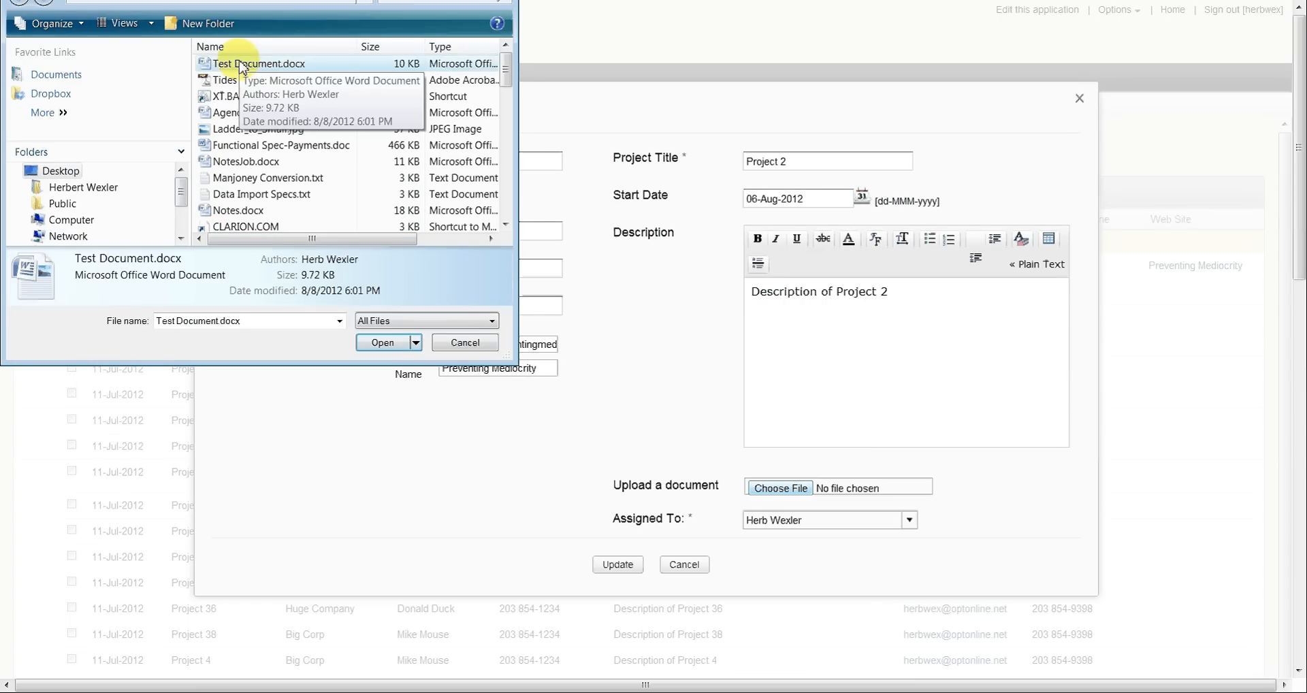
left_click(382, 342)
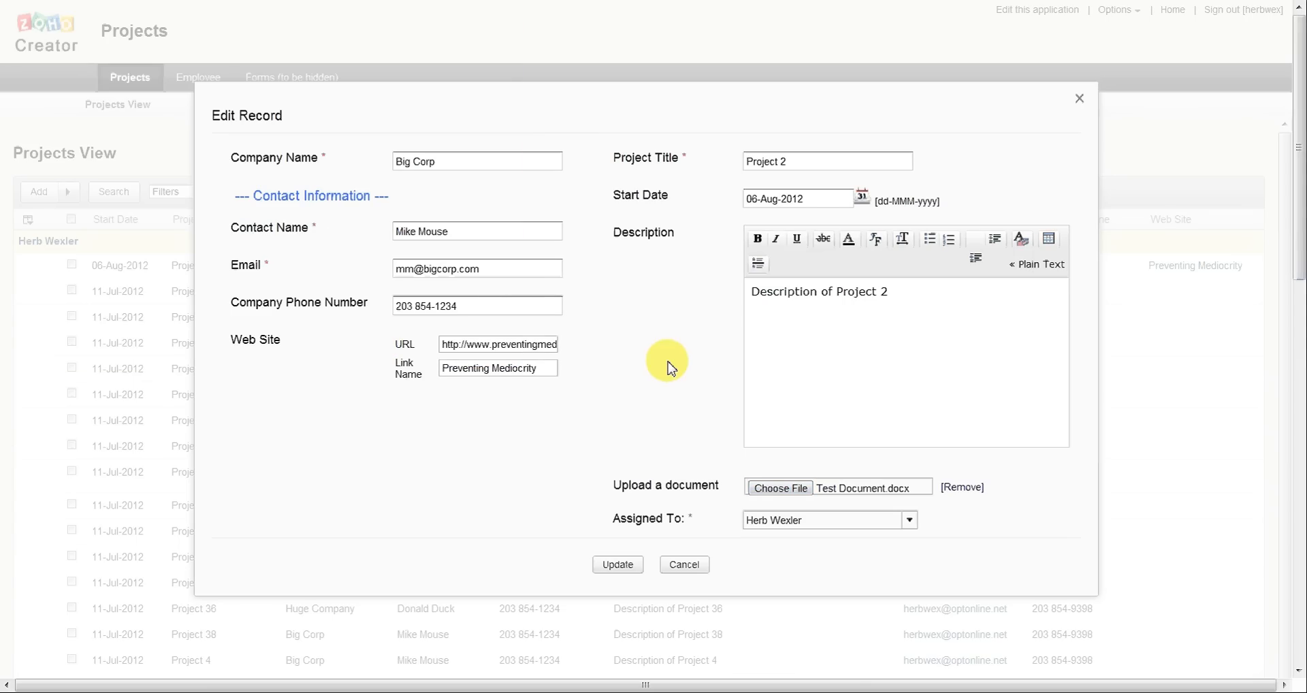
left_click(617, 564)
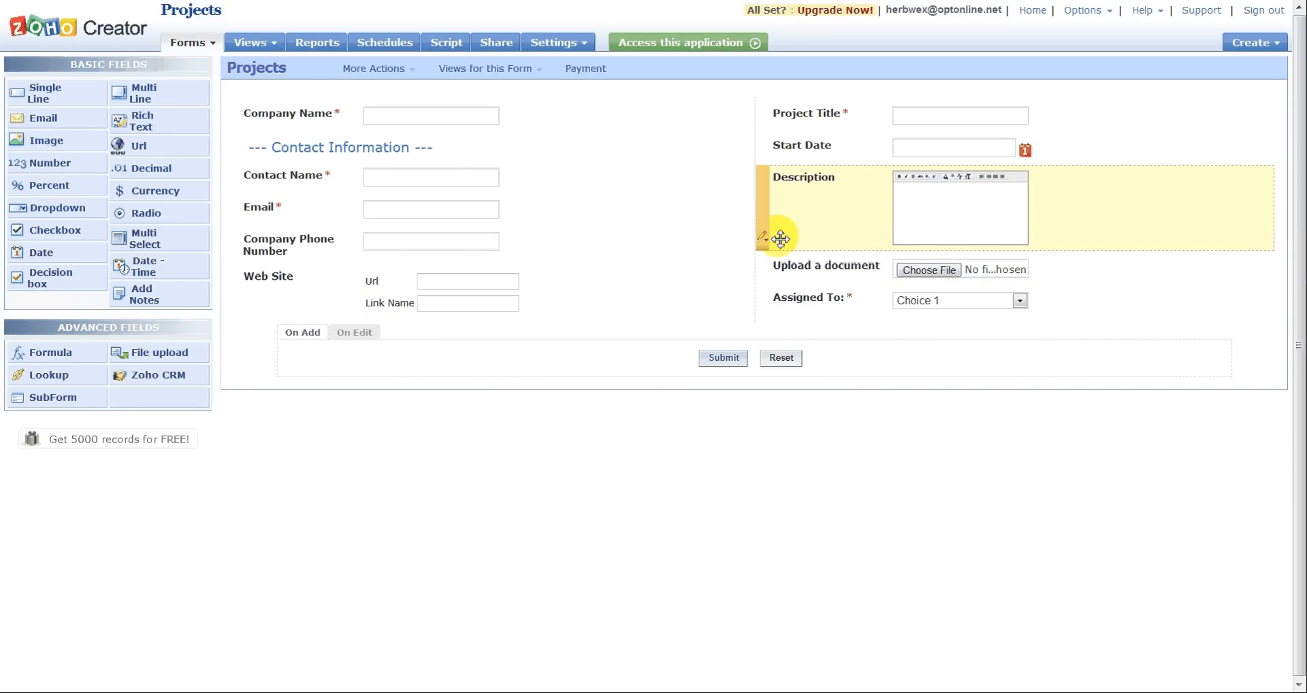
Step: Add a Lookup field below Assigned To on the Projects form and label it "Additional Employees"
left_click(761, 267)
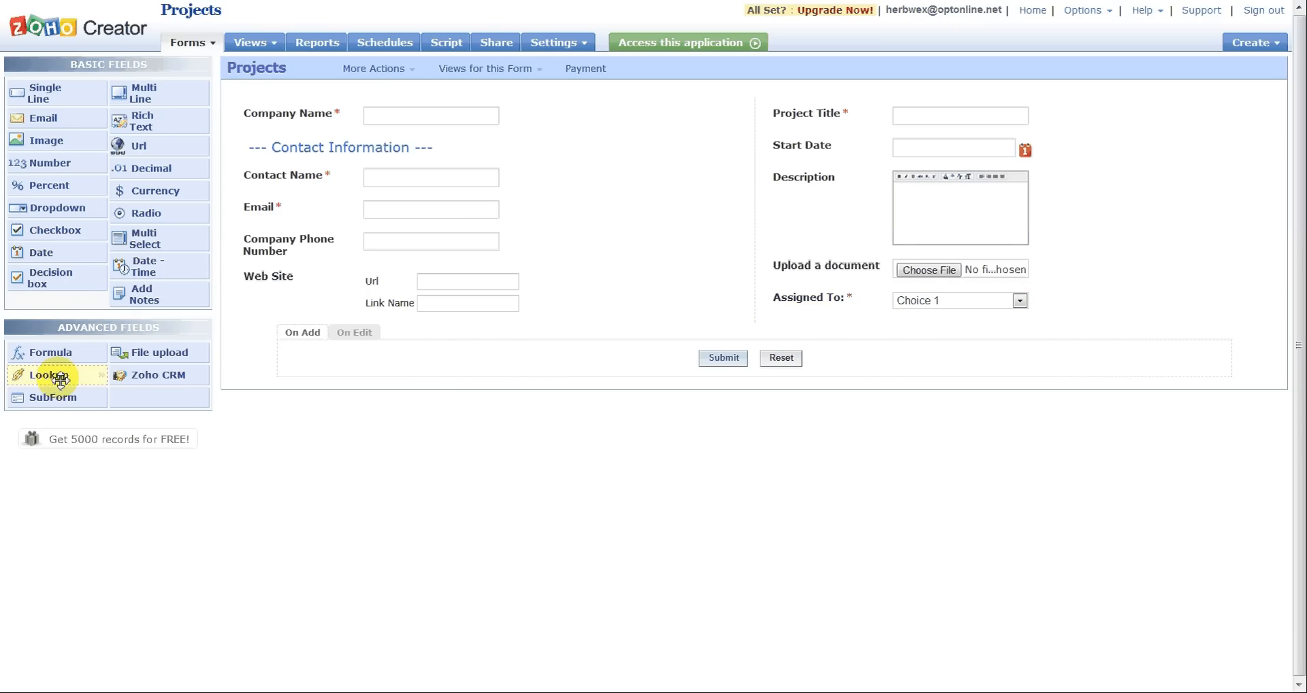
left_click_drag(60, 379, 842, 337)
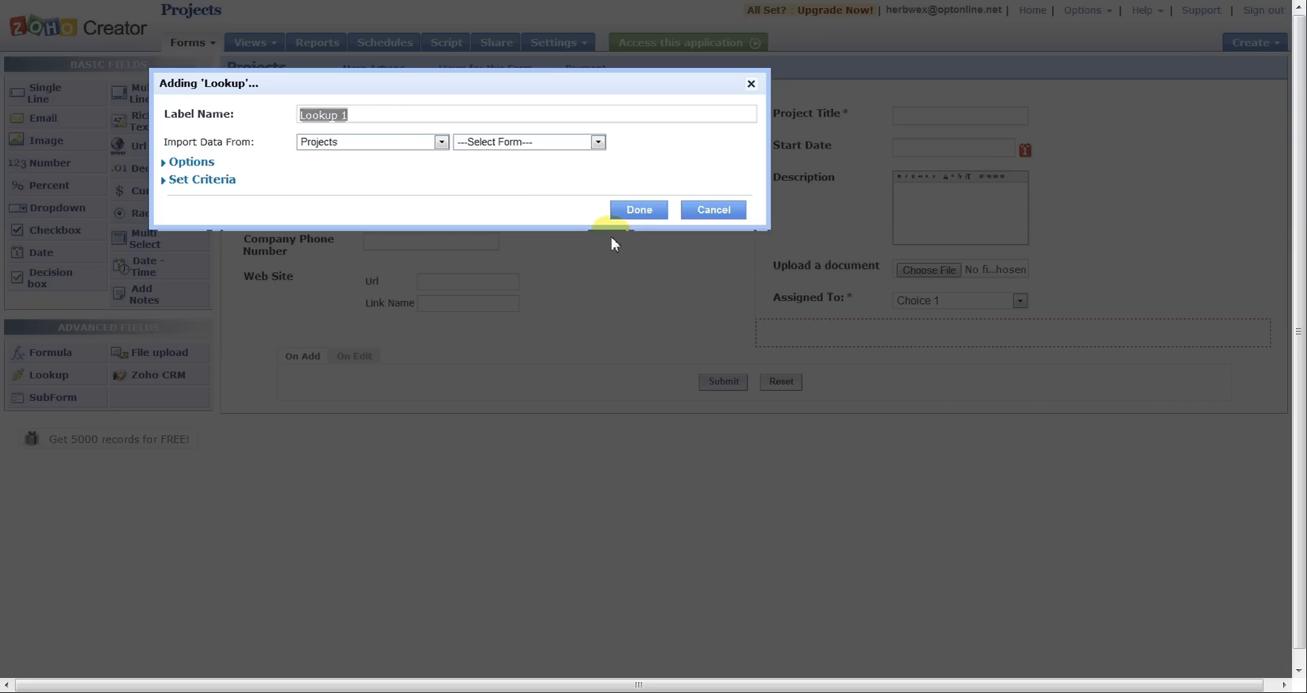
left_click(387, 121)
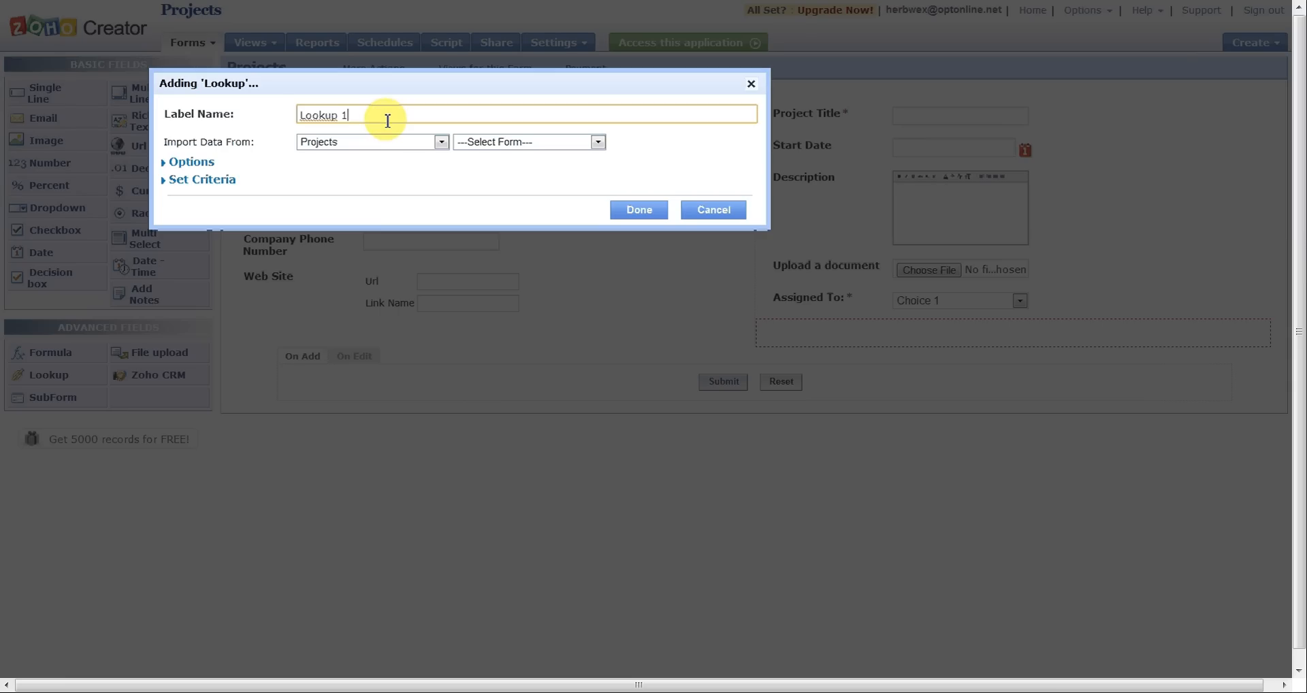
left_click_drag(387, 121, 273, 115)
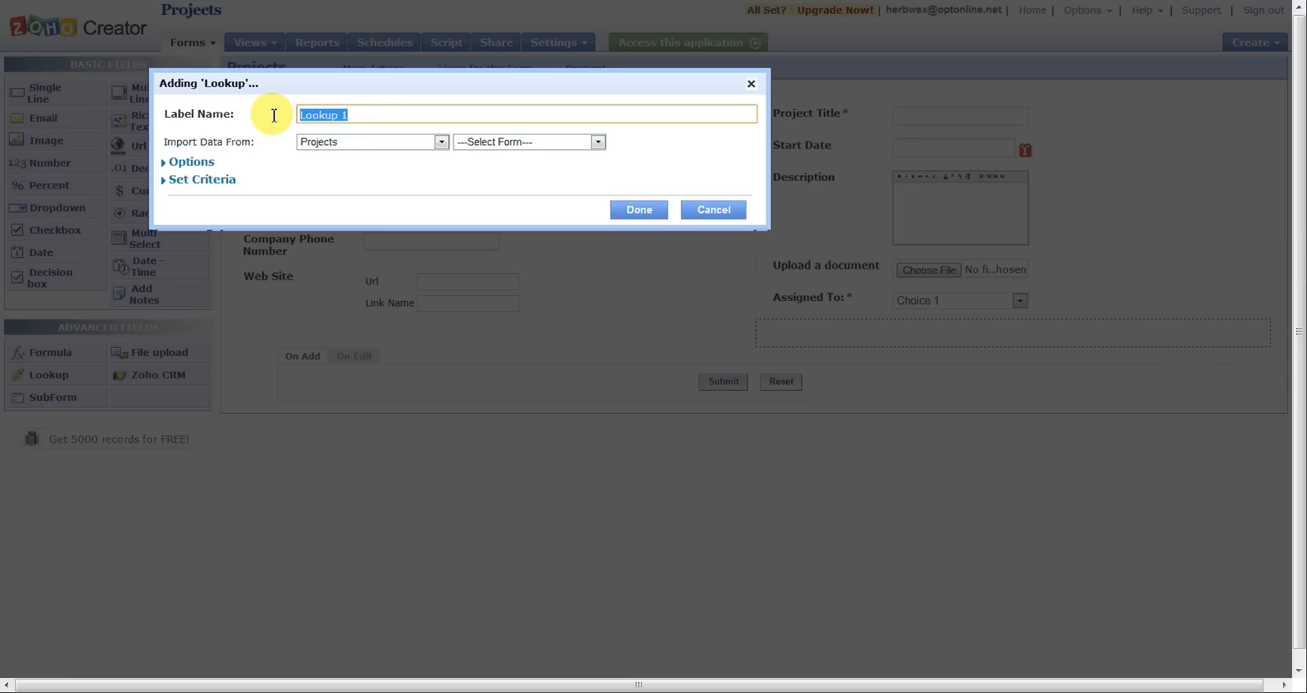
type("Additional Employe")
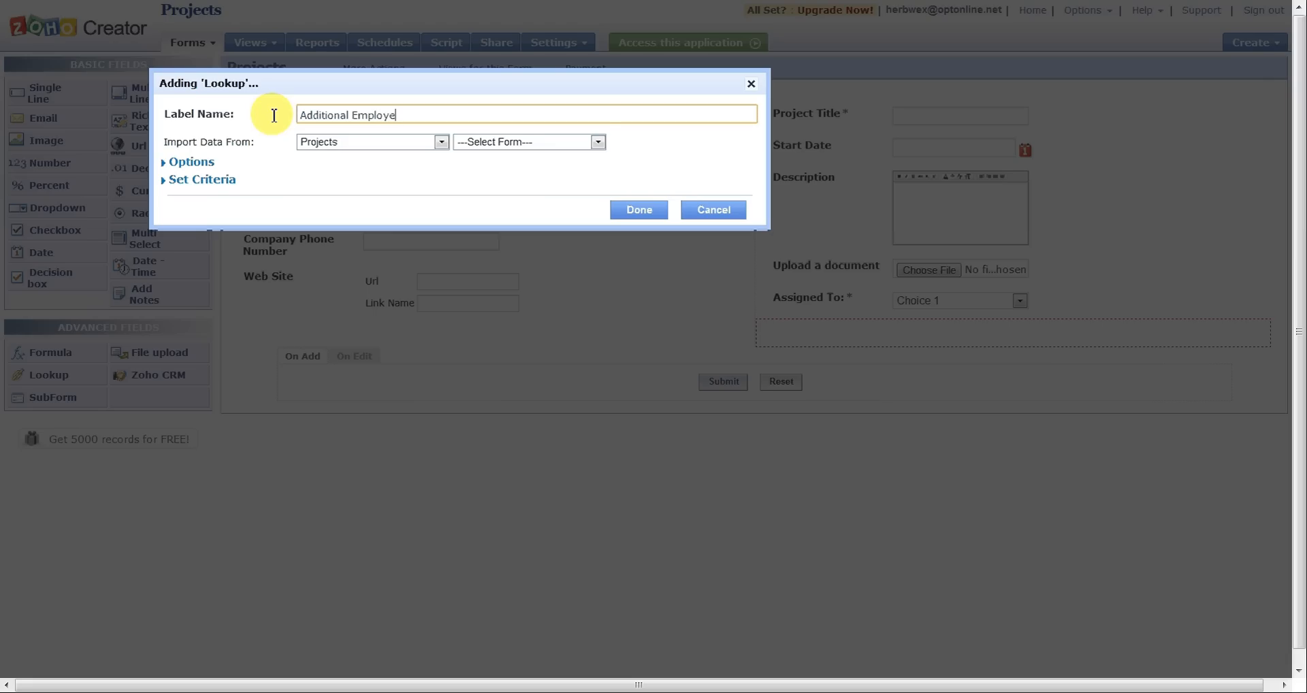
type("es")
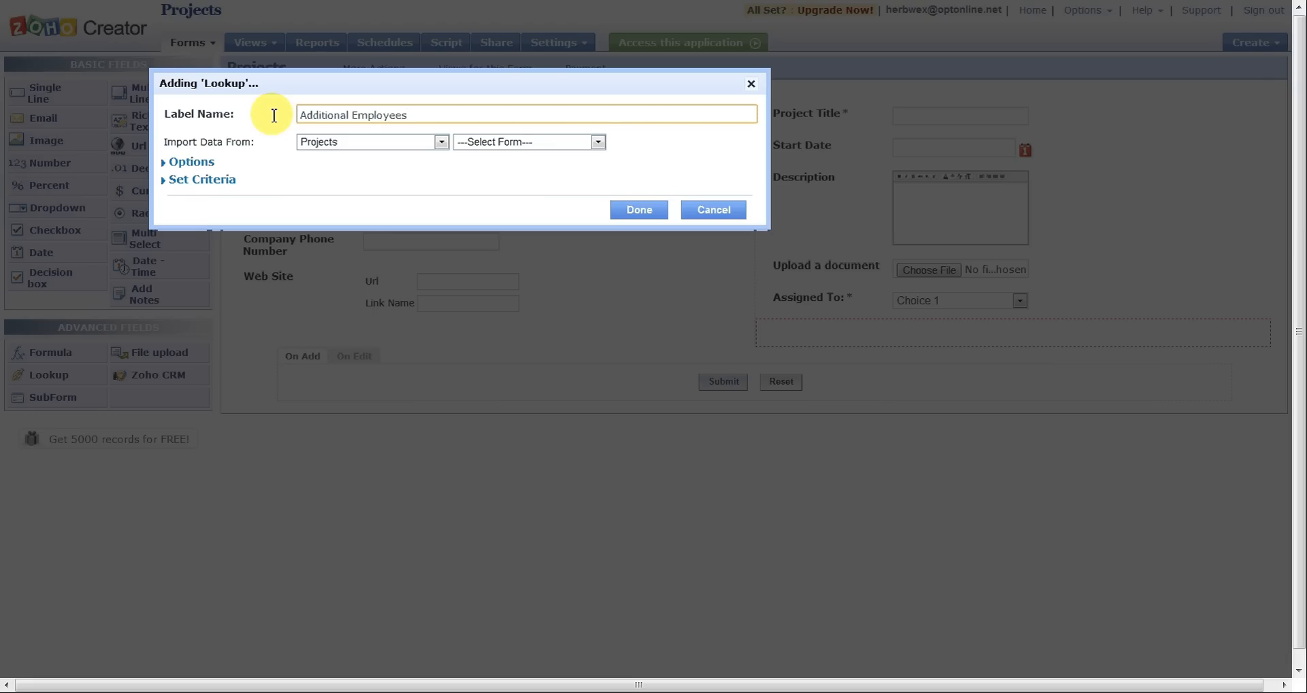
Step: Import the lookup's data from the Name field of the Employee form
left_click(597, 142)
left_click(553, 169)
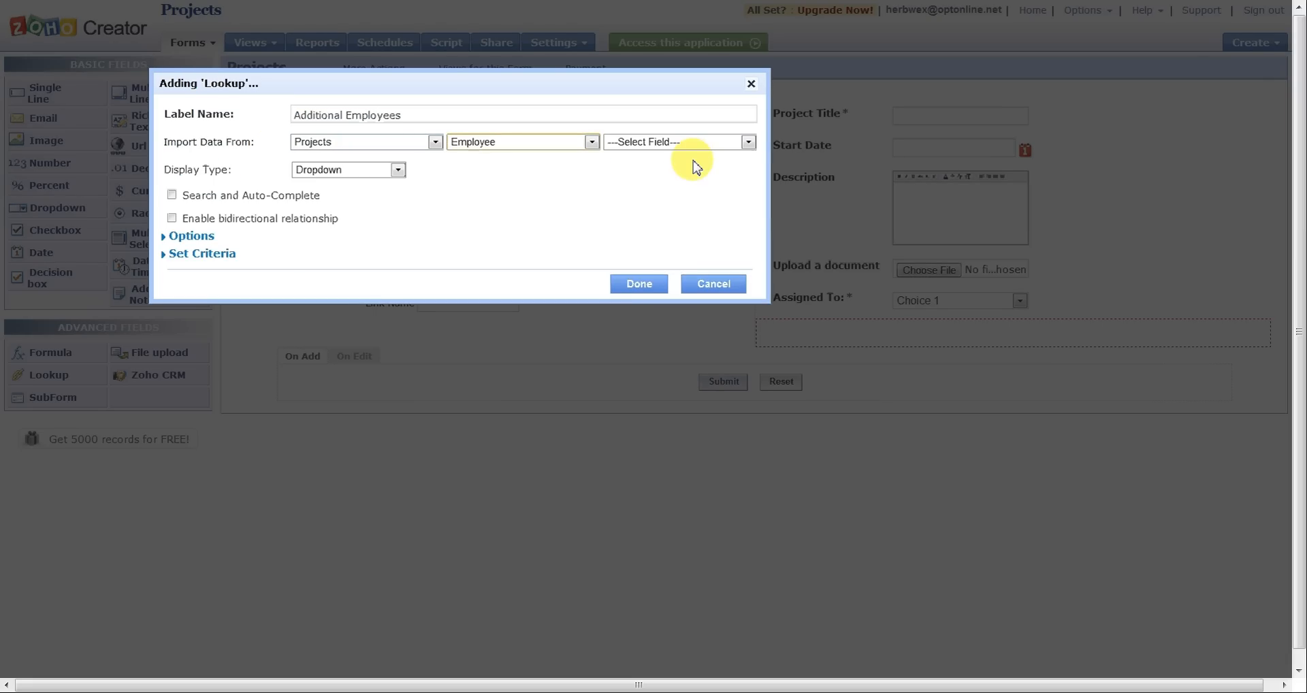
left_click(747, 142)
left_click(701, 204)
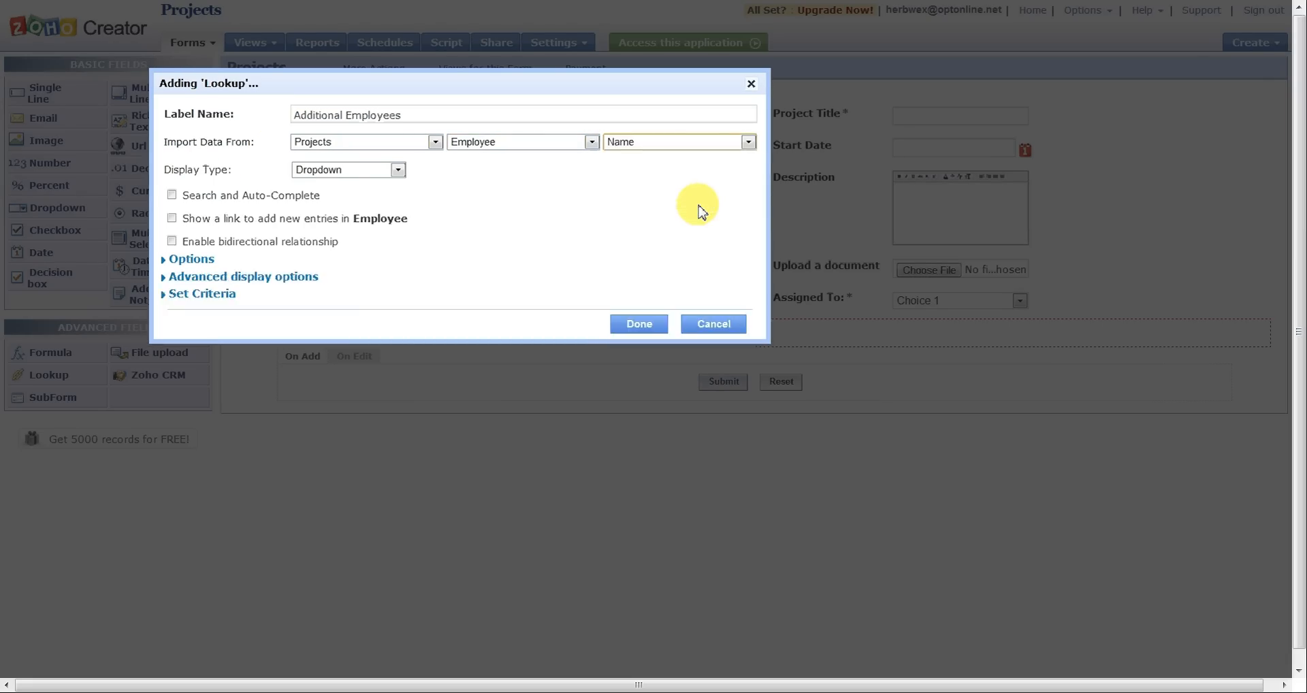
Step: Enable Search and Auto-Complete, set the lookup's display type to Checkboxes with one column and no criteria, and finish adding the field
left_click(190, 262)
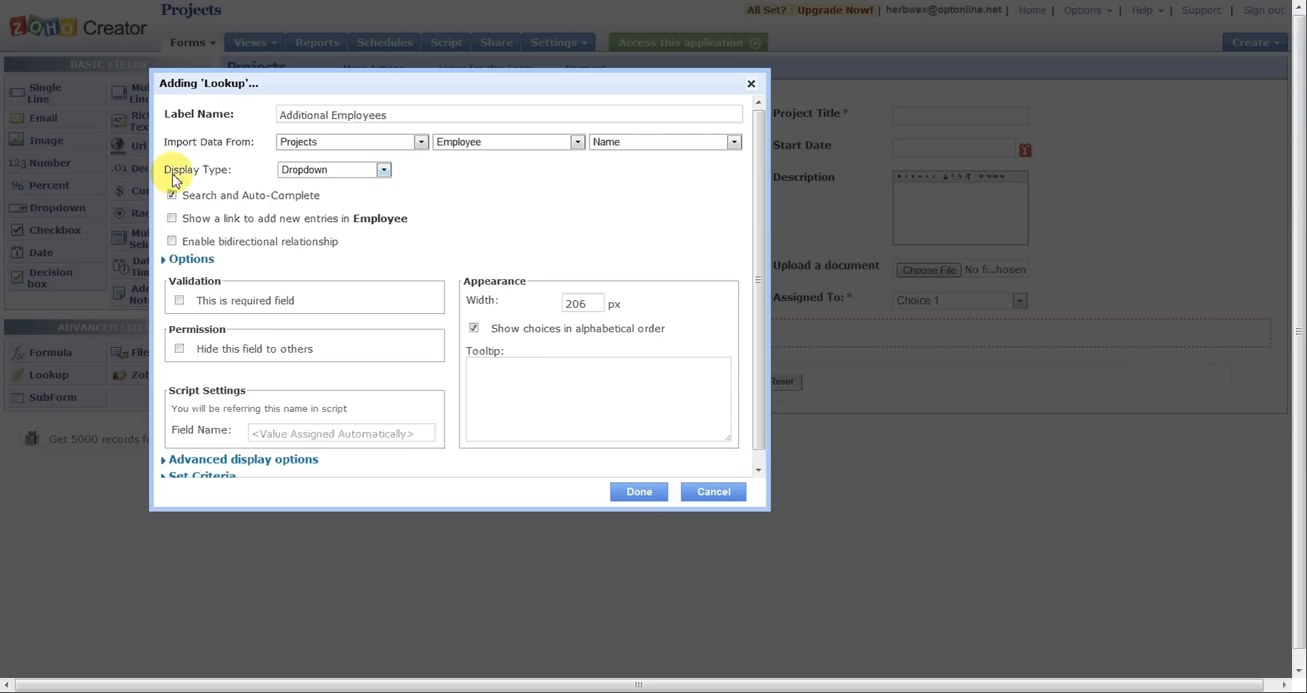
left_click(385, 171)
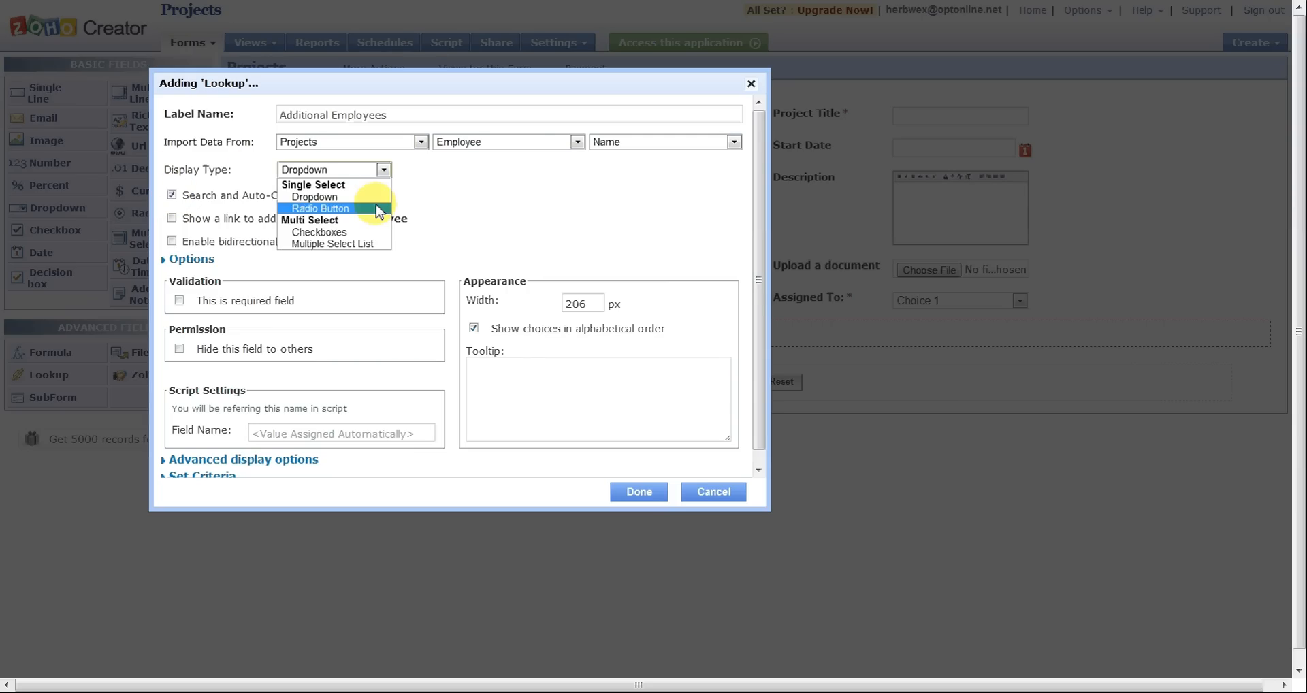
left_click(345, 238)
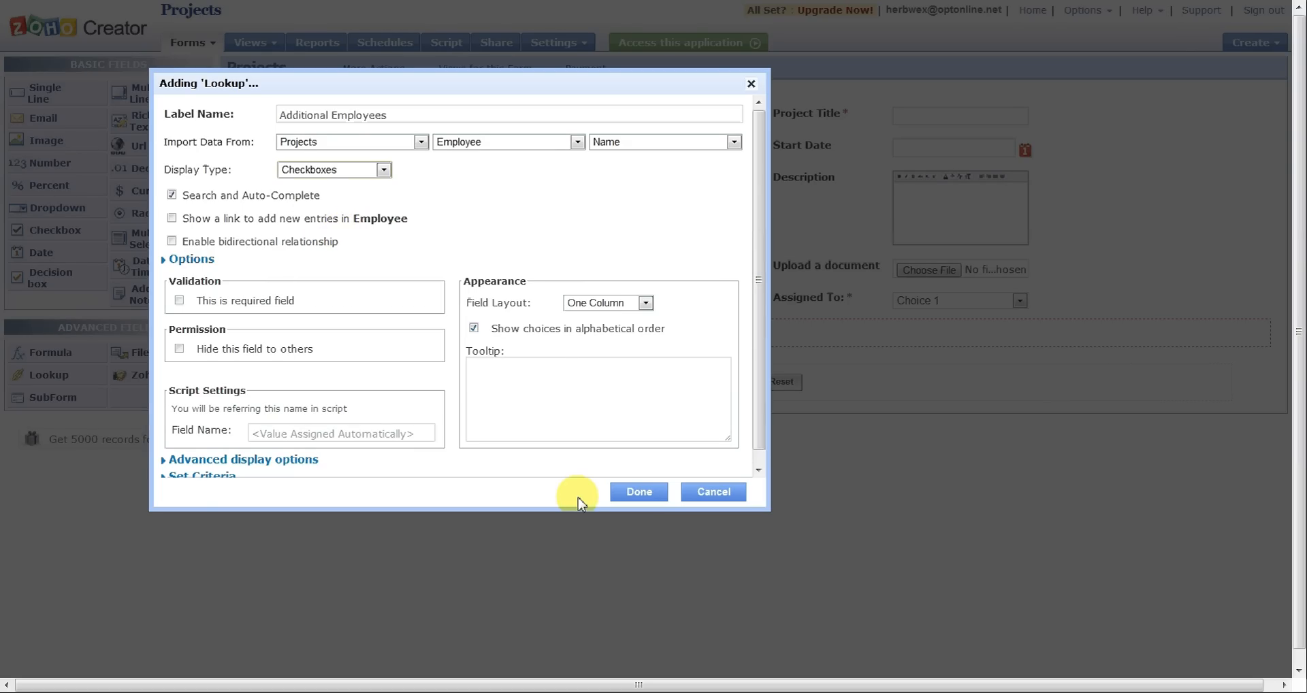
left_click(645, 304)
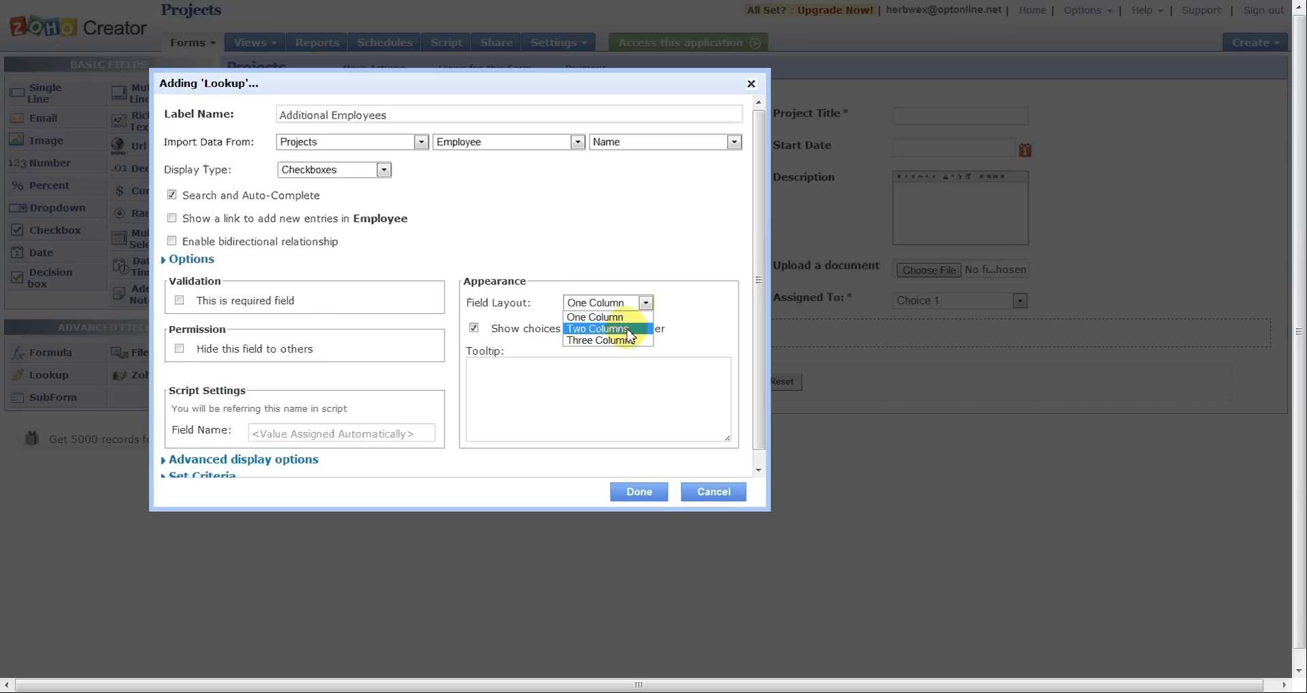
left_click(686, 307)
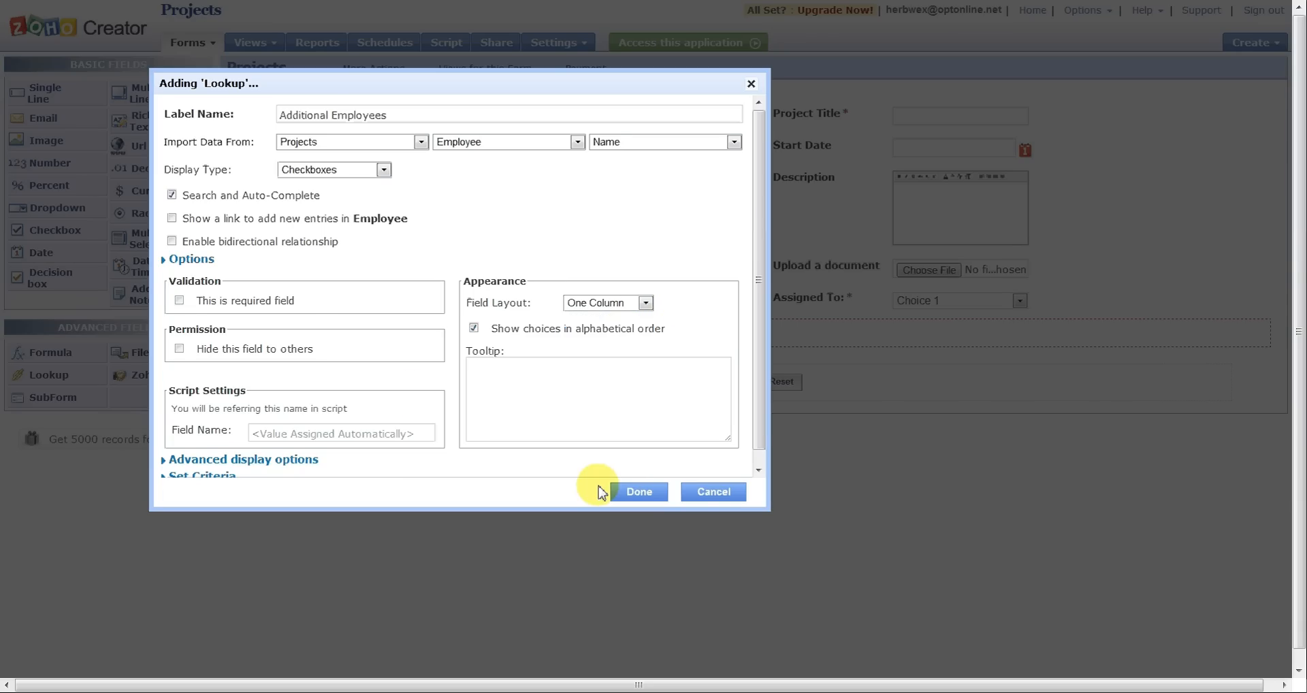
scroll(415, 291, "down", 1)
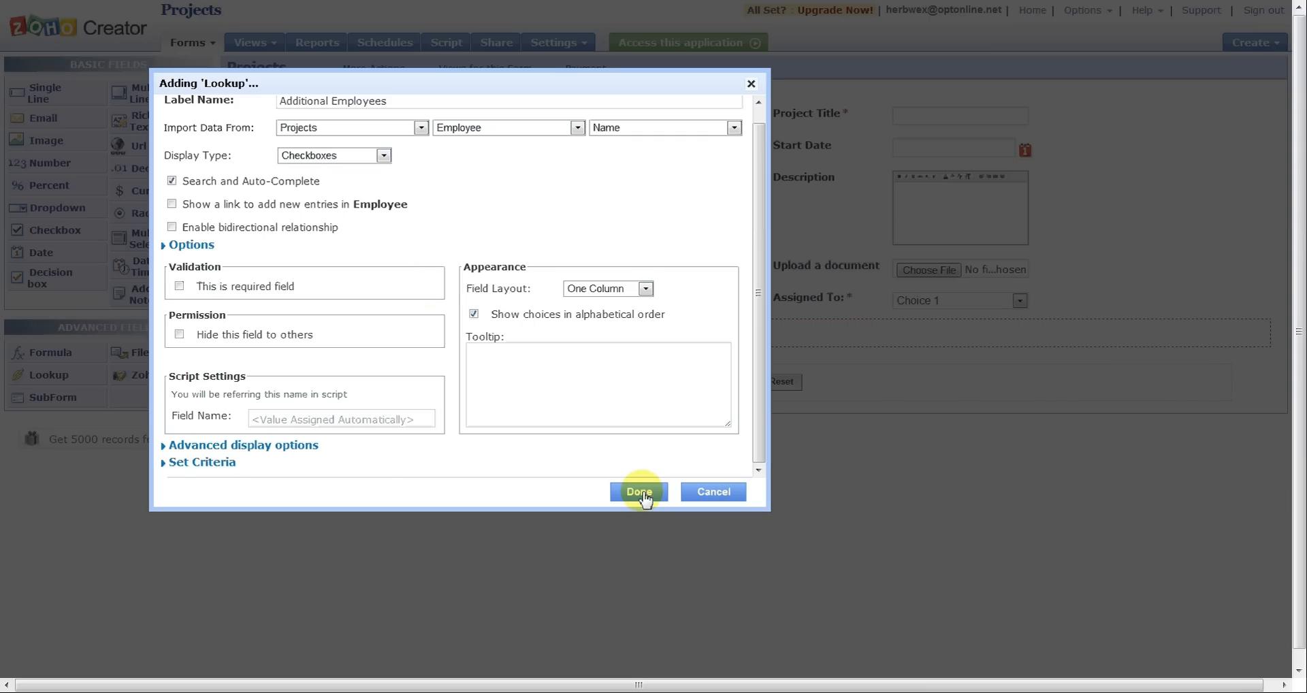
left_click(199, 463)
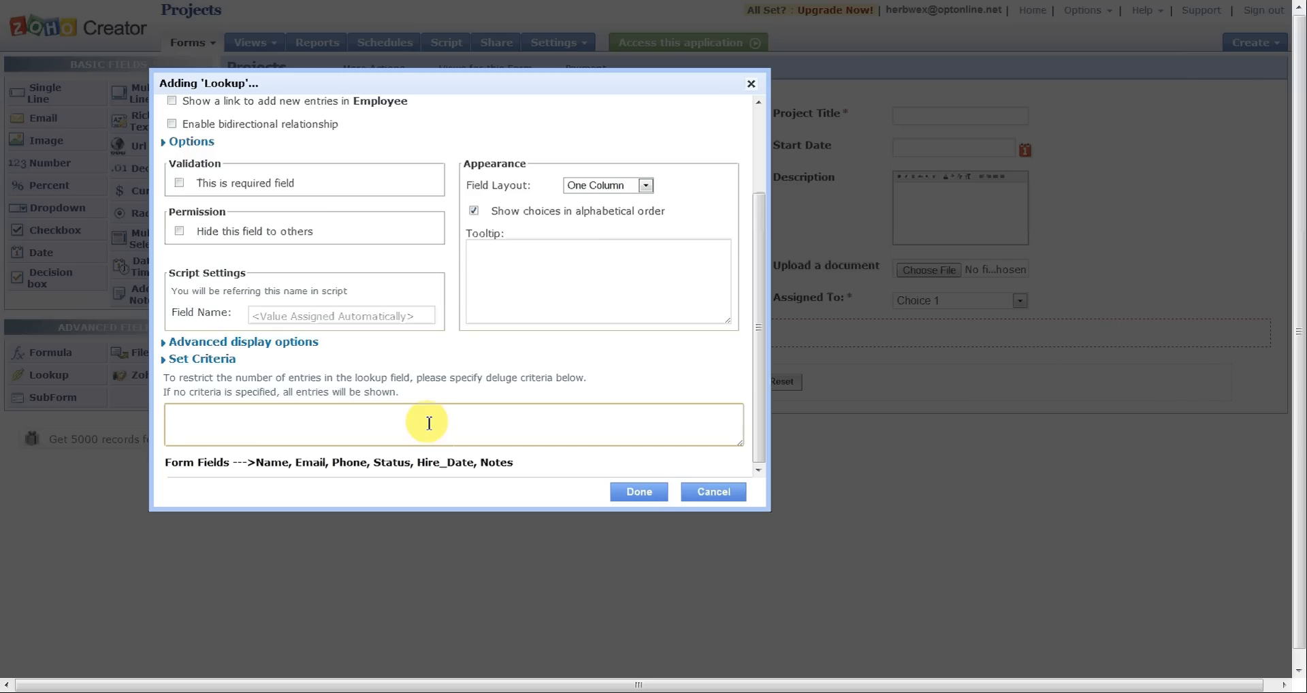
left_click(640, 493)
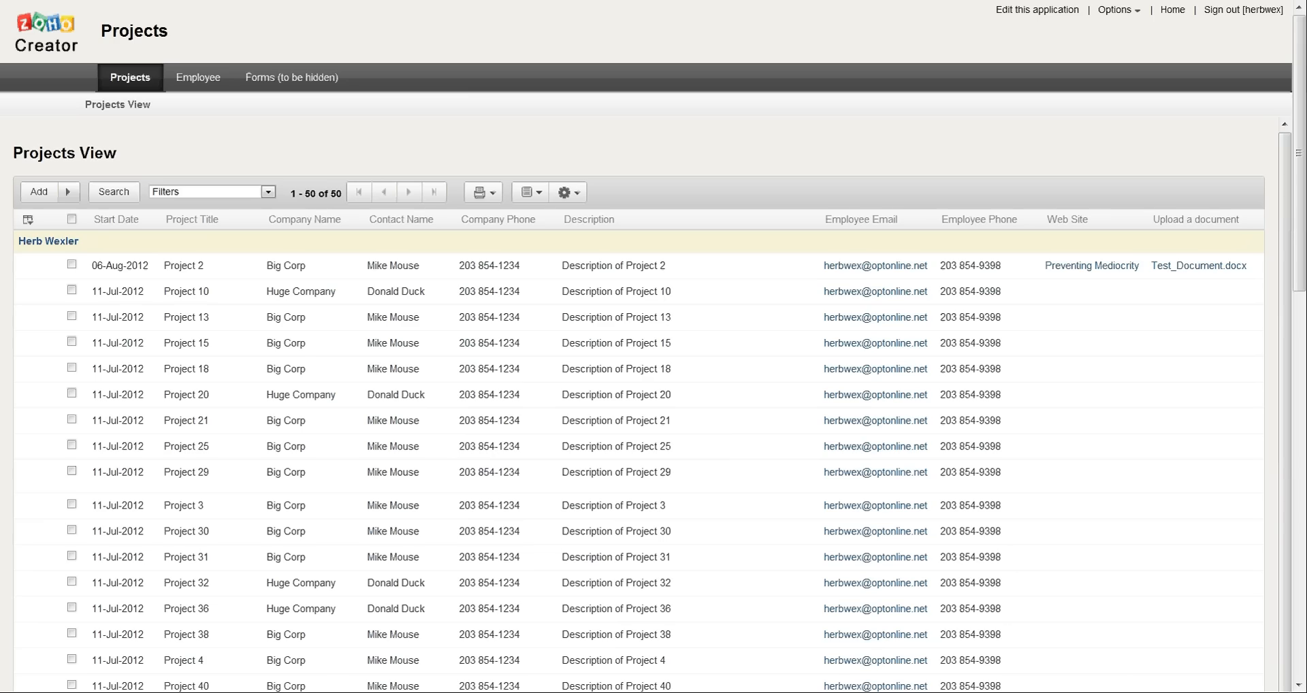
Step: Edit the Project 2 record and select the fourth, third and first listed employees as Additional Employees
right_click(204, 265)
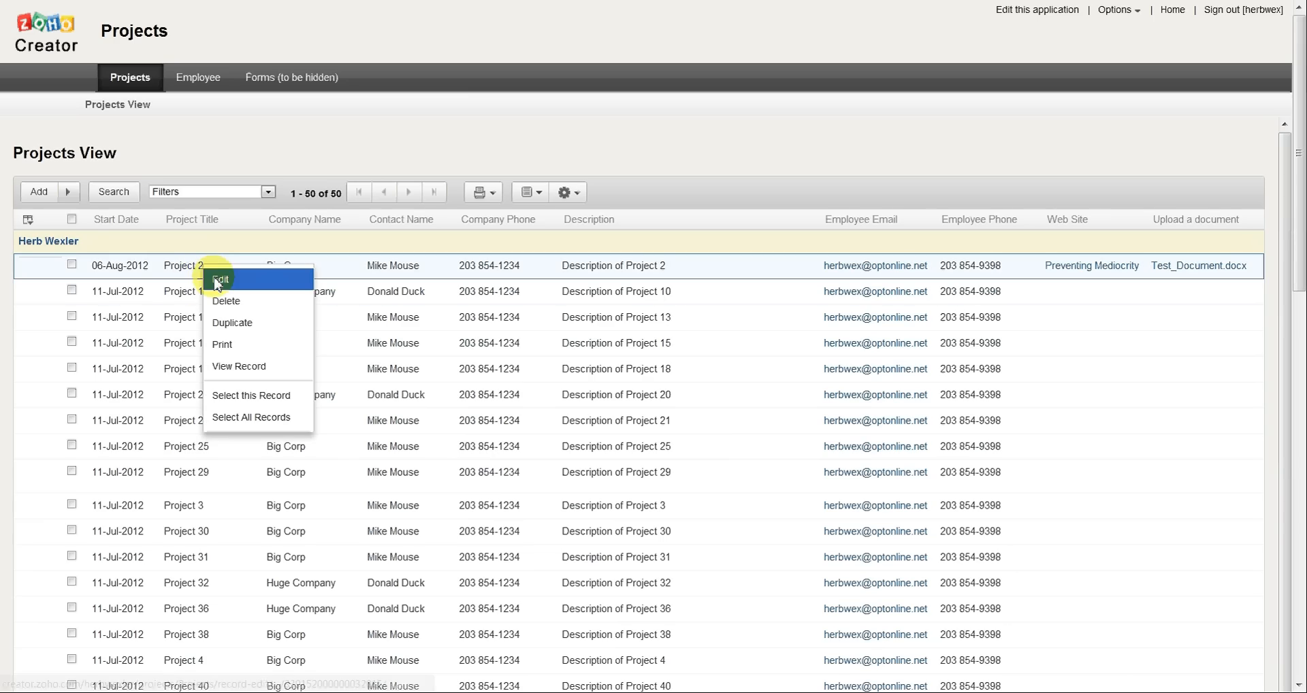
left_click(217, 282)
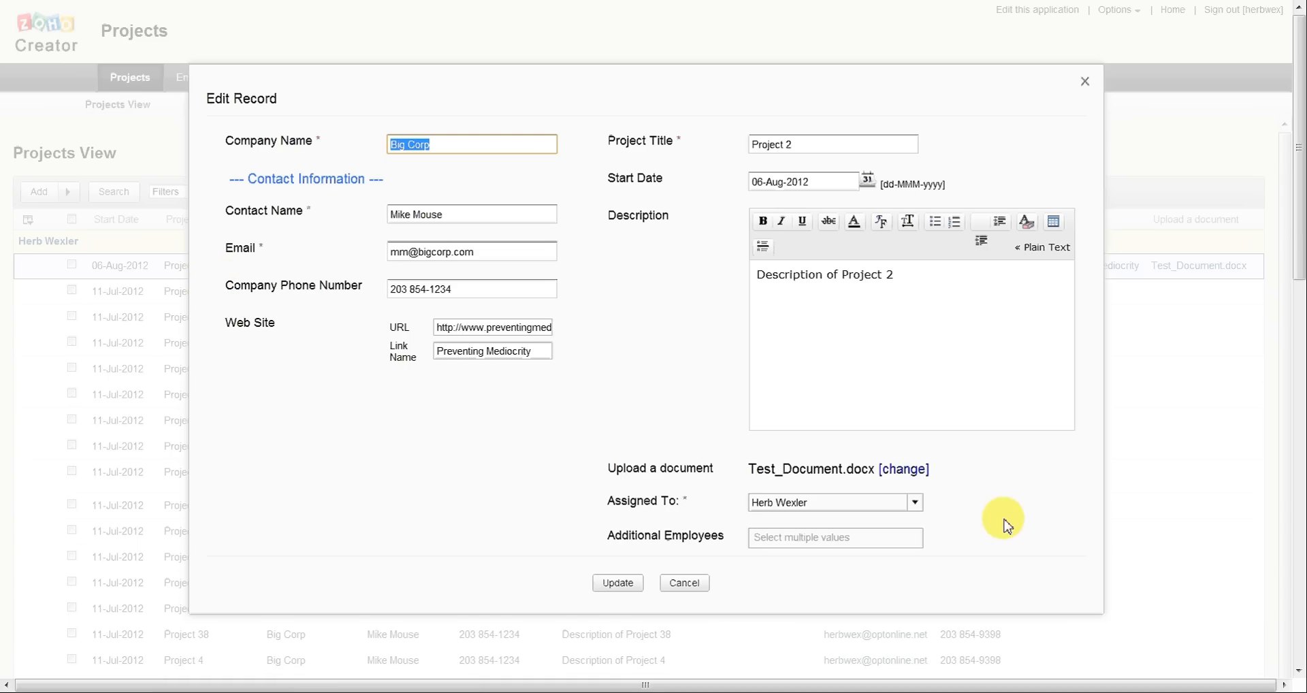
left_click(771, 546)
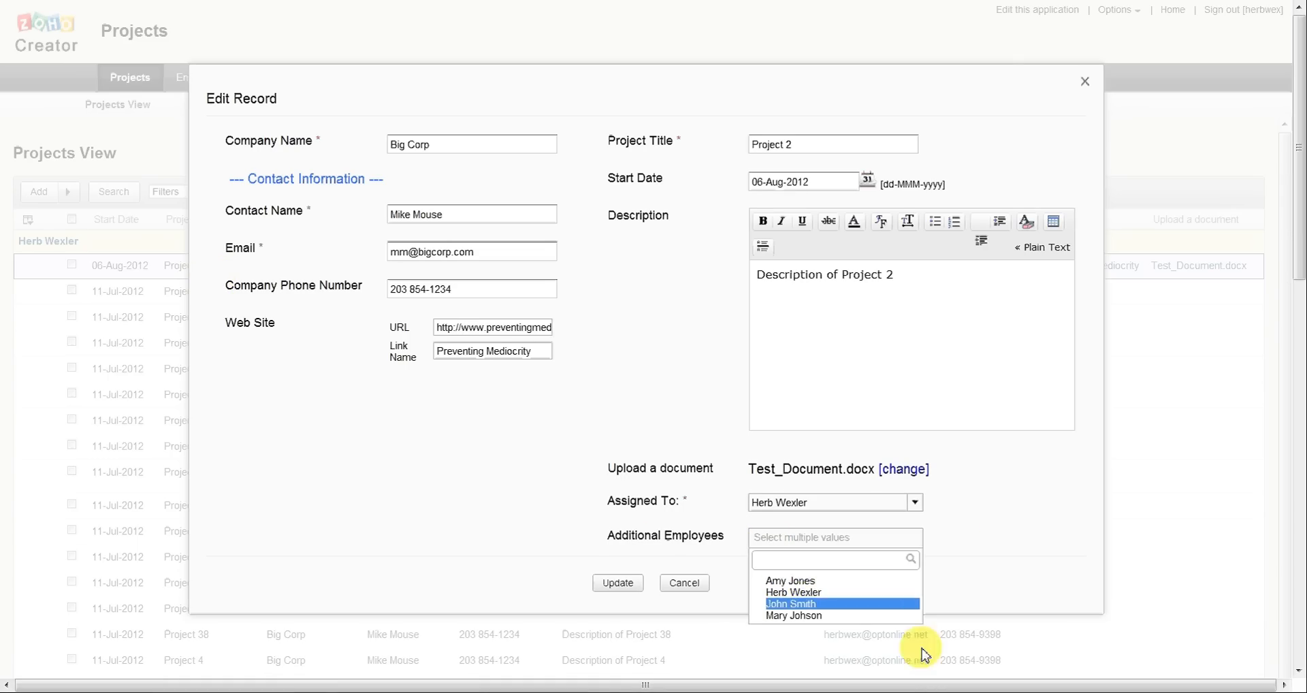
left_click(789, 615)
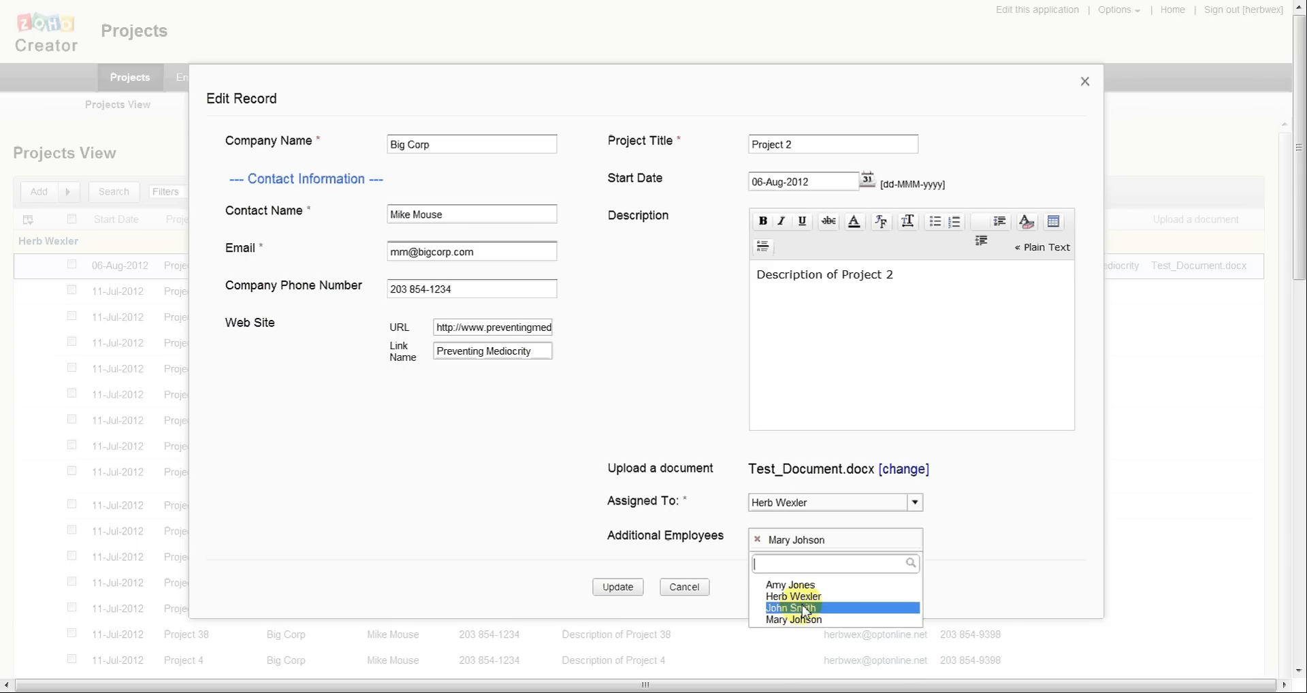
left_click(804, 609)
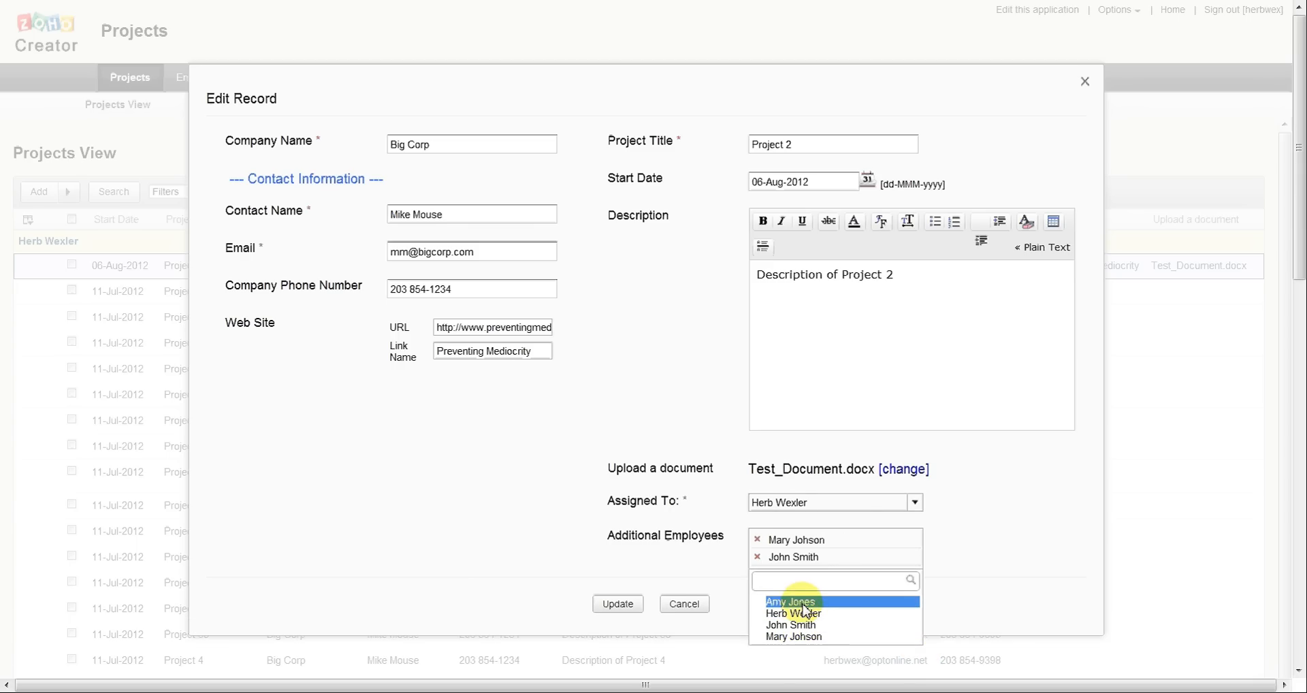
left_click(803, 603)
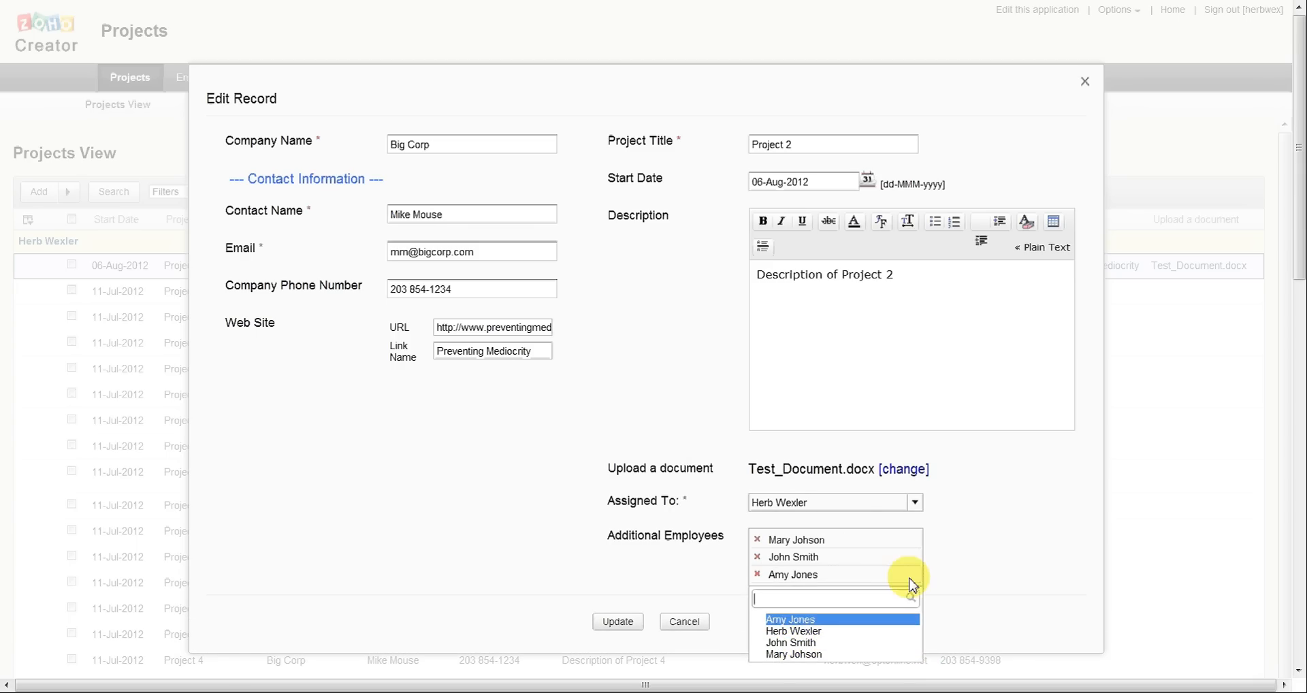
left_click(997, 547)
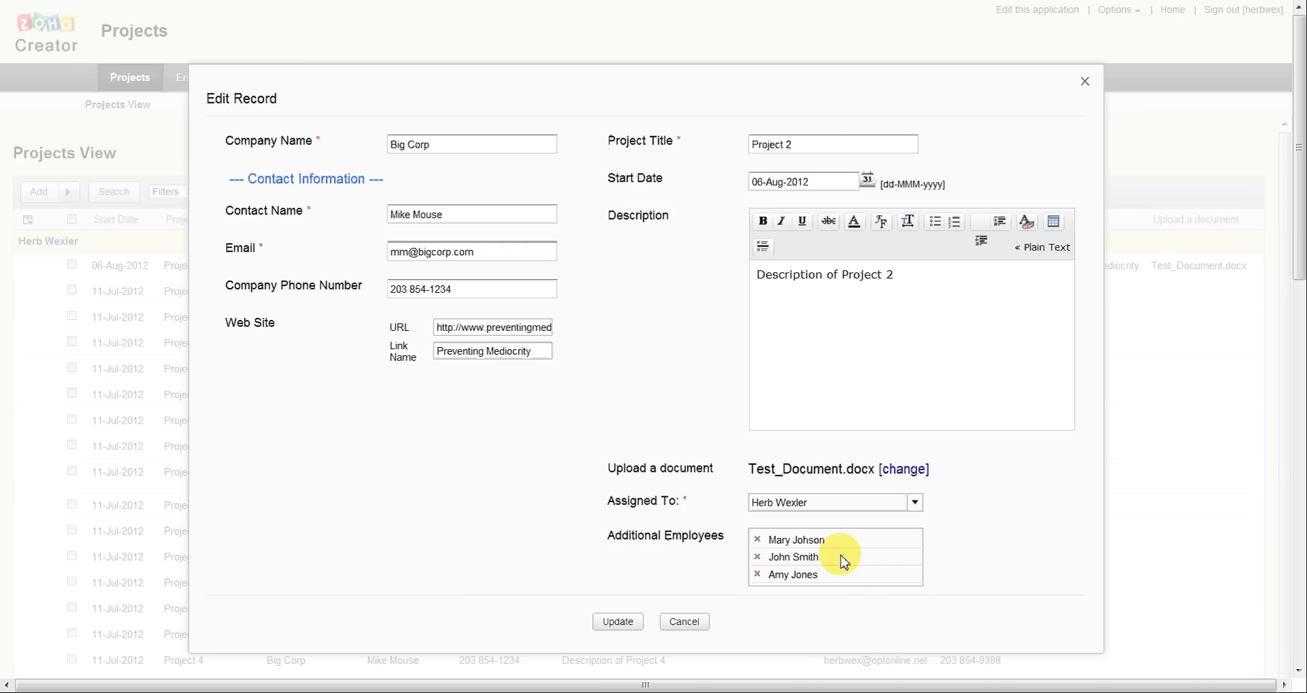
Step: Remove the second selected additional employee, add the same employee back, and update the Project 2 record
left_click(757, 558)
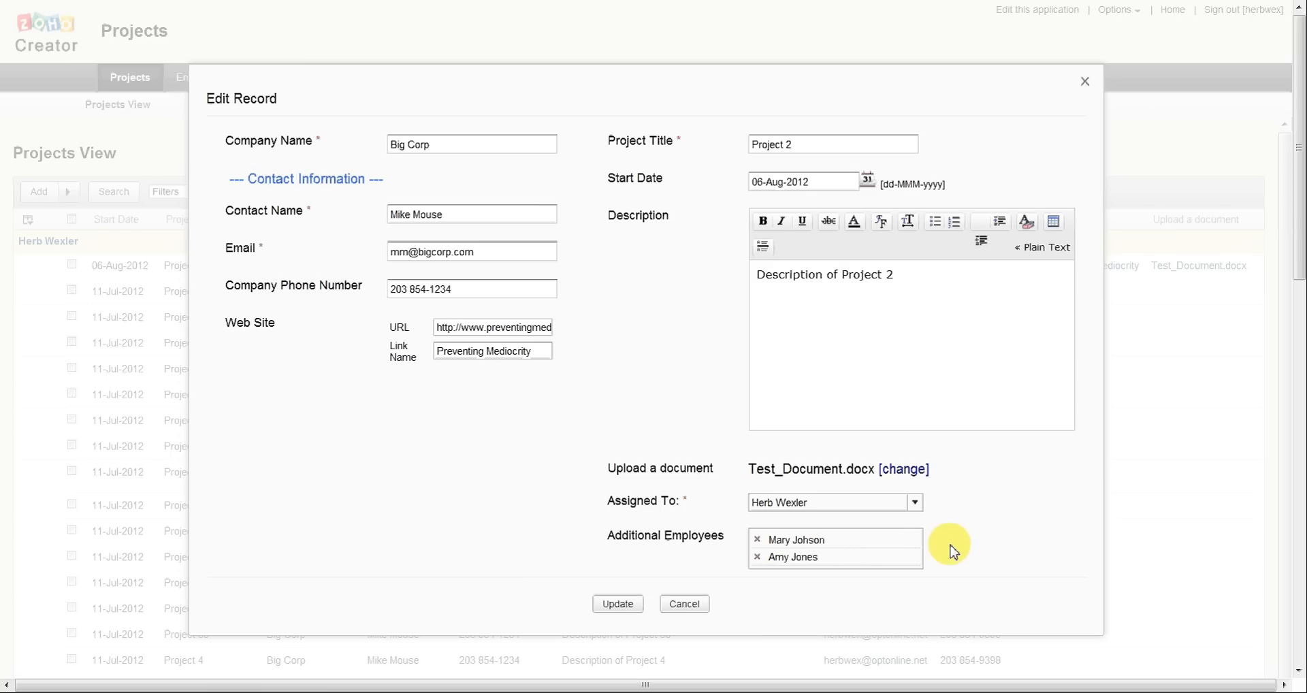
left_click(881, 543)
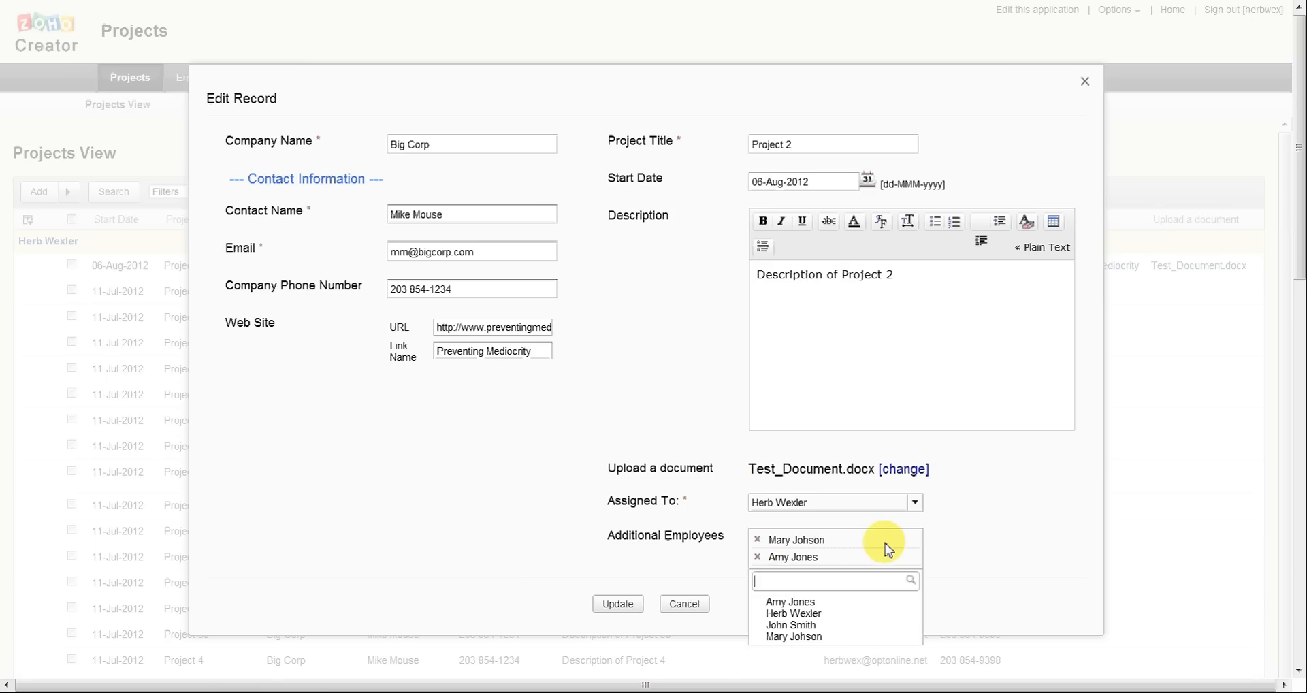
left_click(845, 624)
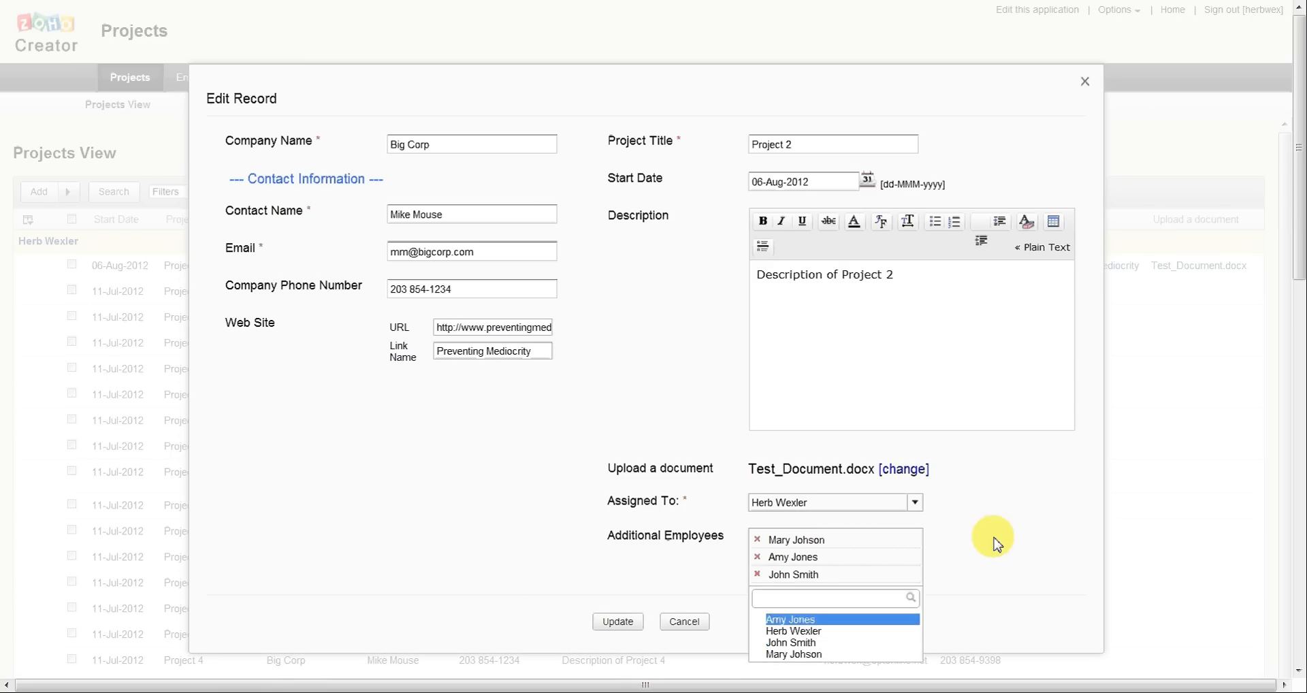
scroll(993, 539, "down", 1)
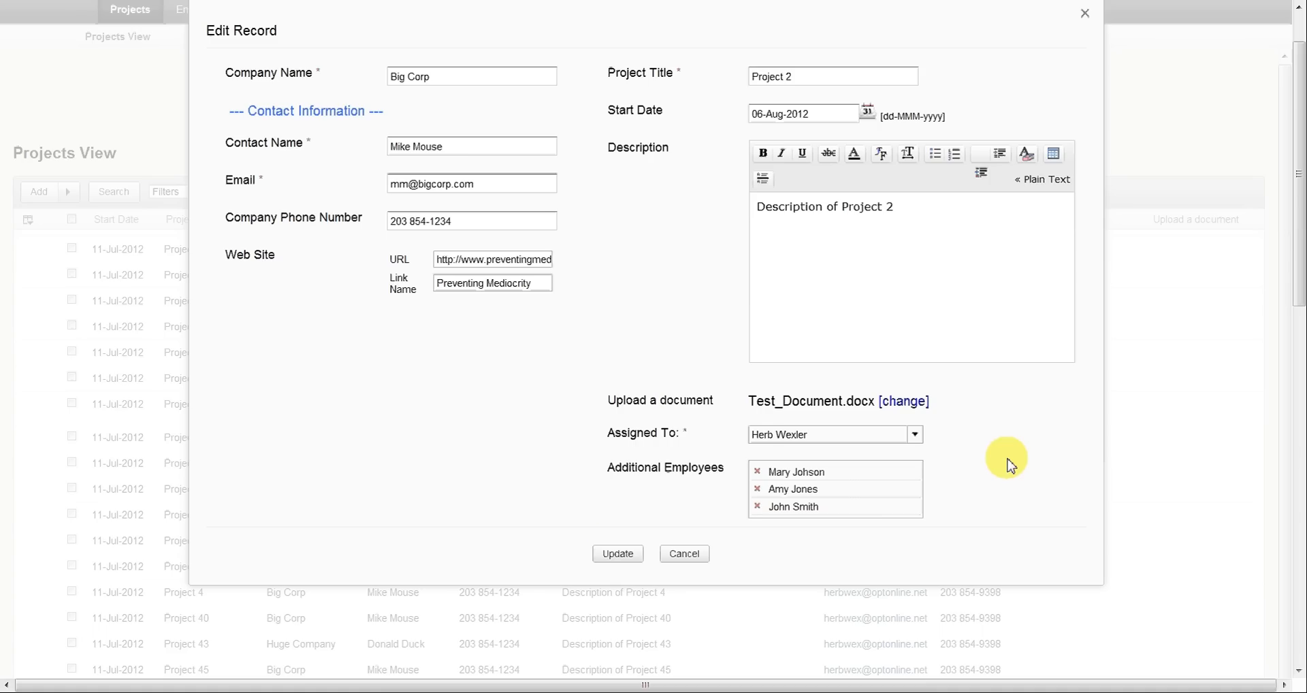
left_click(616, 555)
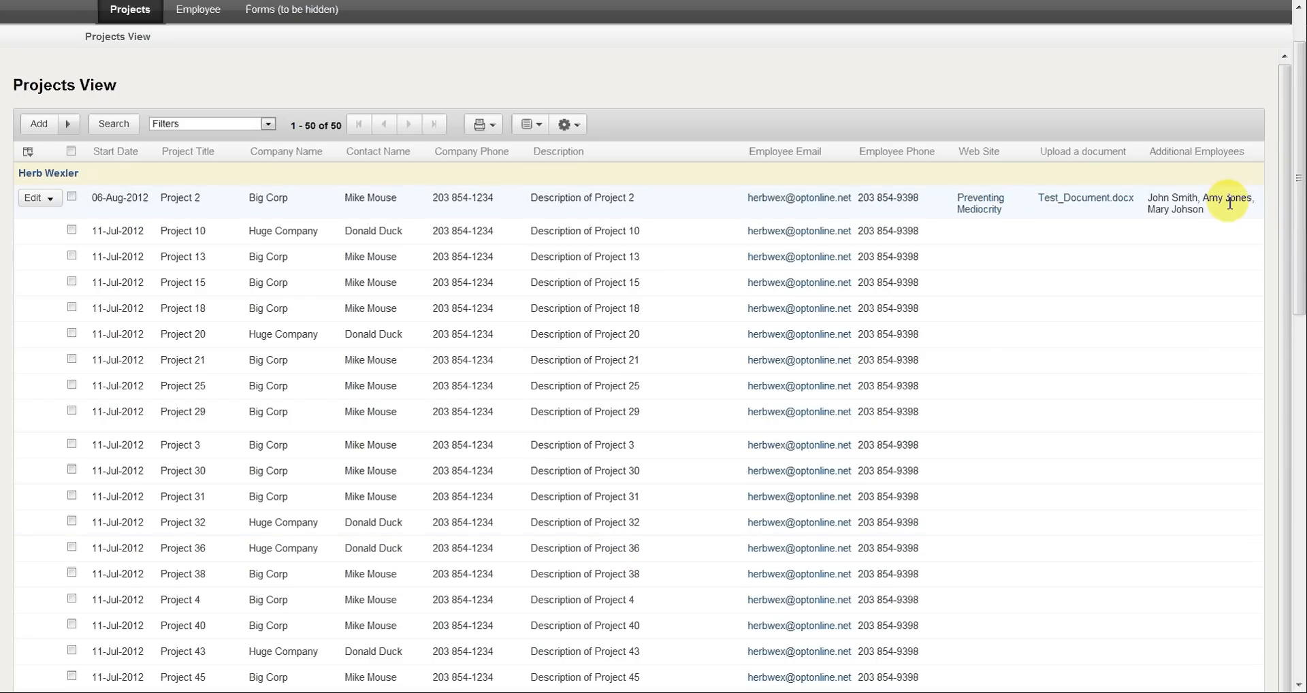
Step: Edit the application and enable the Additional Employees column's link to Employee View in the Projects View column properties, saving the change
scroll(684, 285, "up", 2)
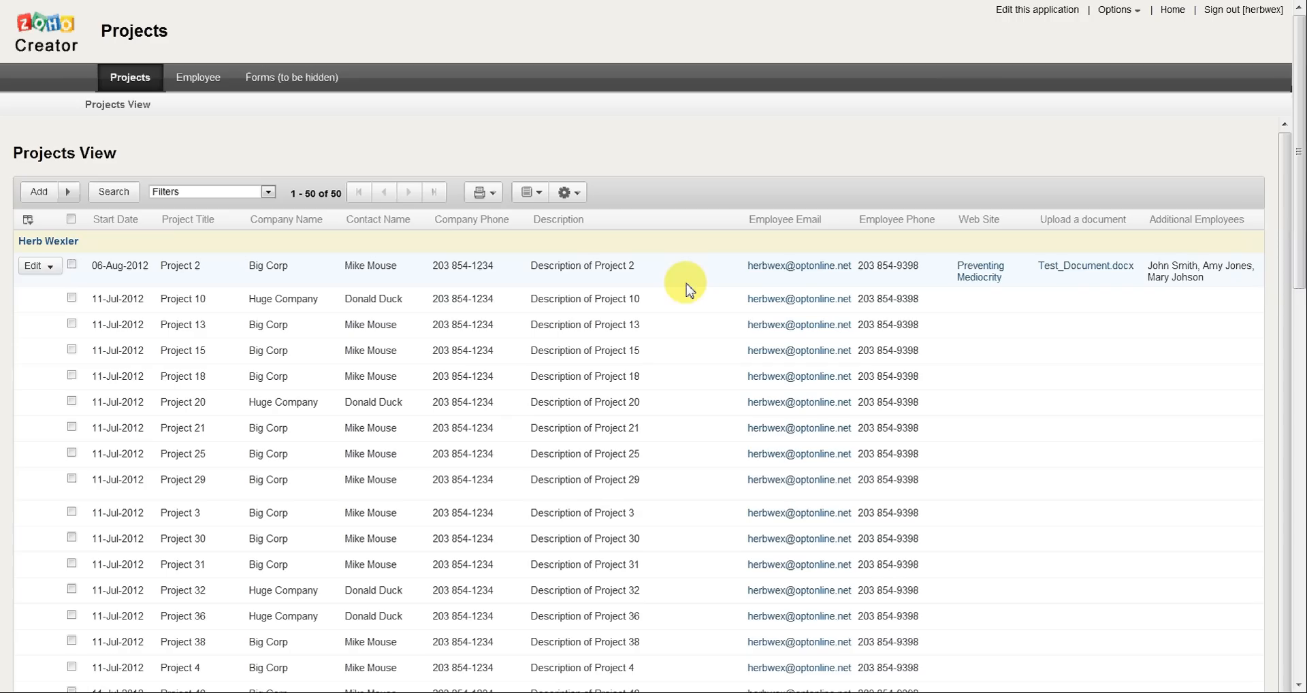
left_click(1019, 18)
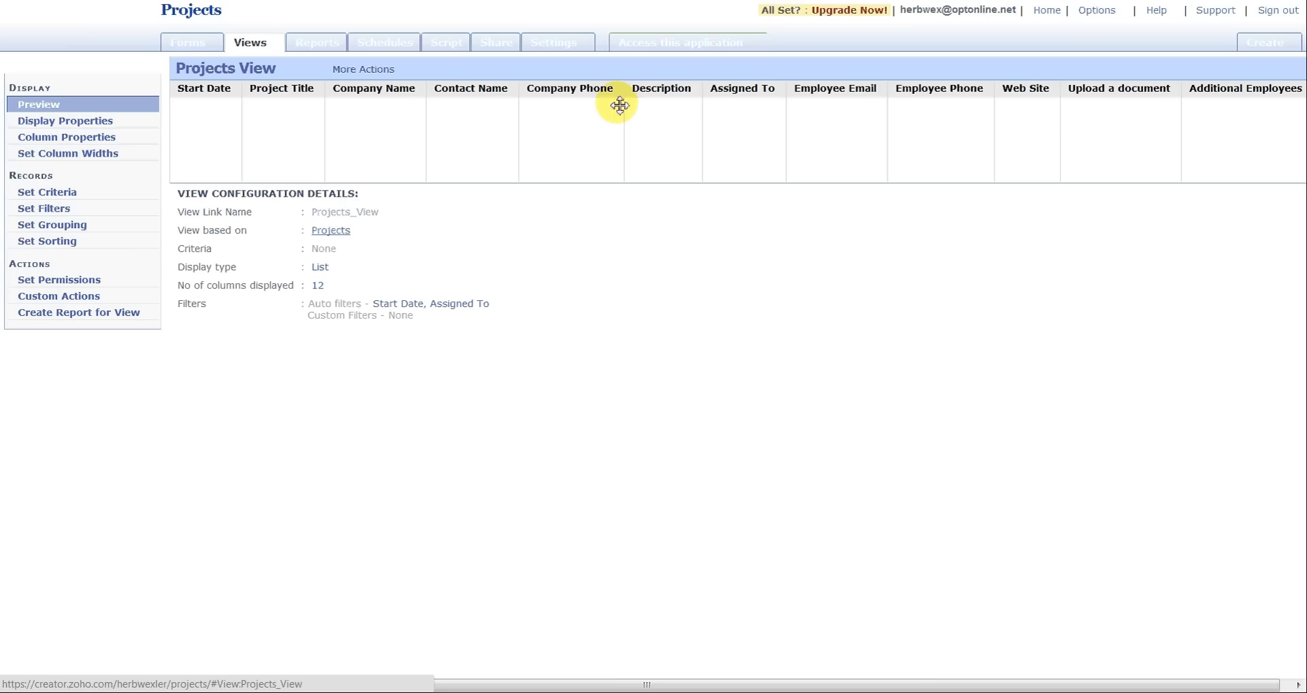
left_click(99, 138)
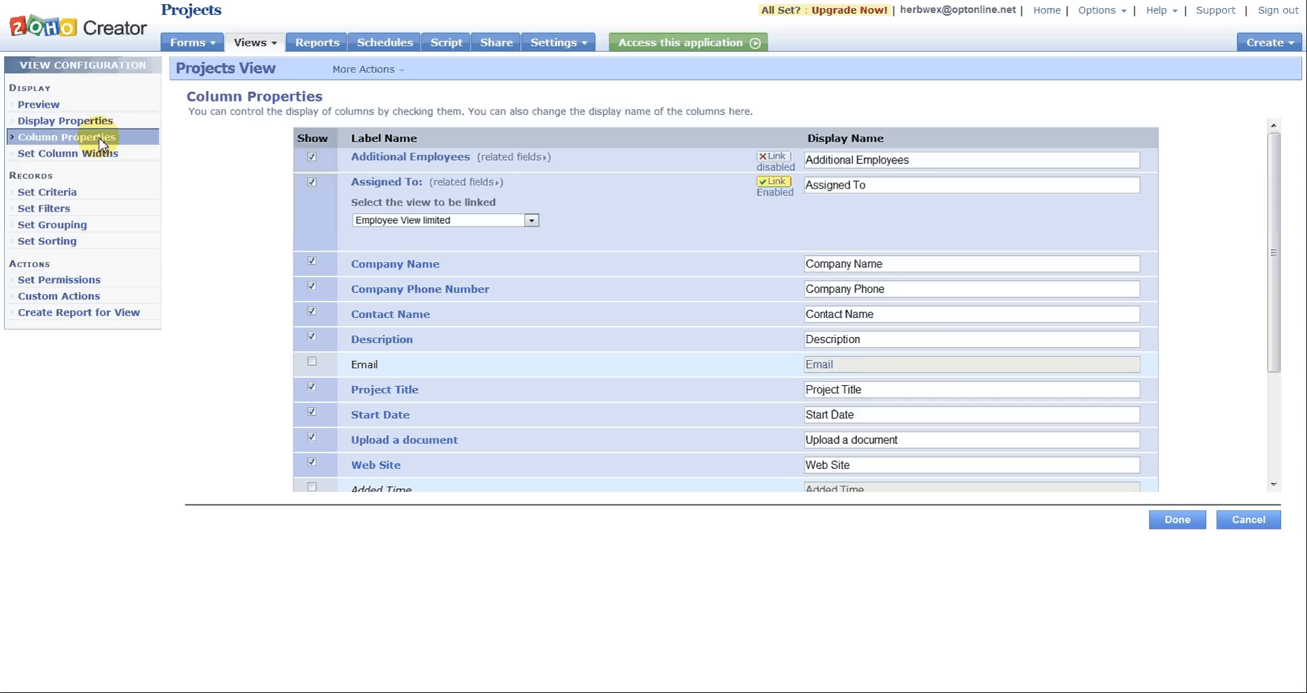
left_click(776, 157)
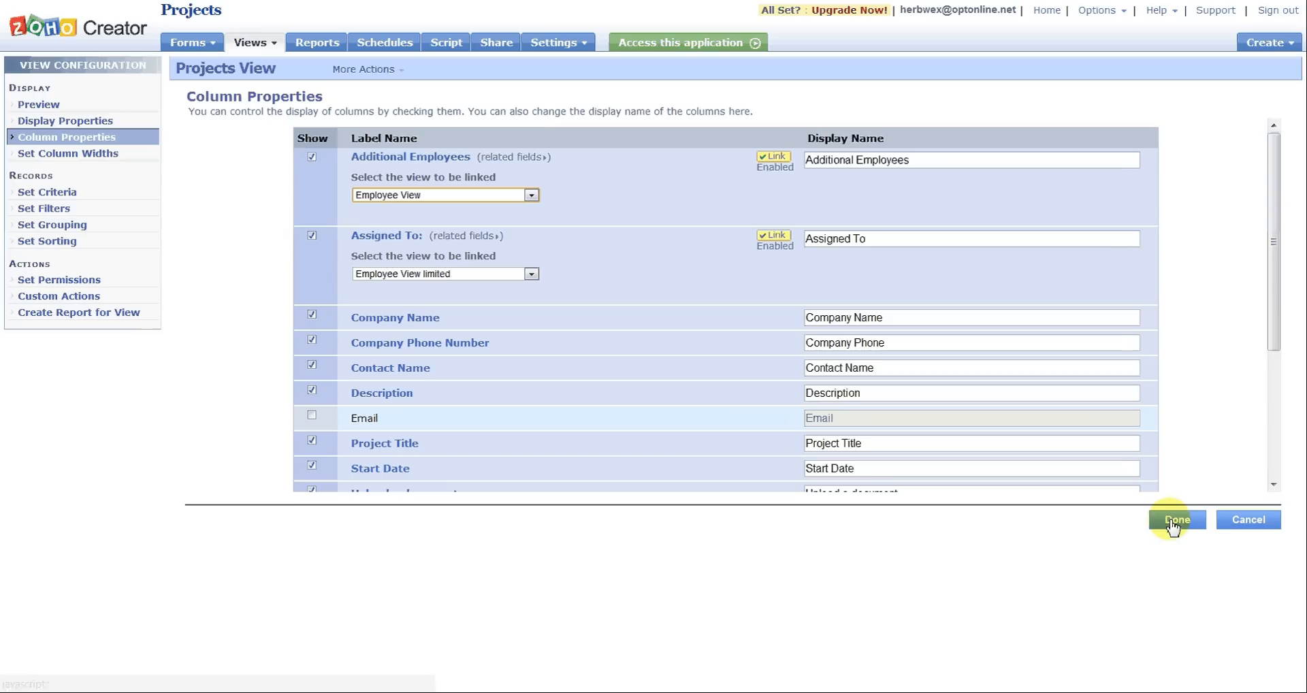
left_click(1172, 522)
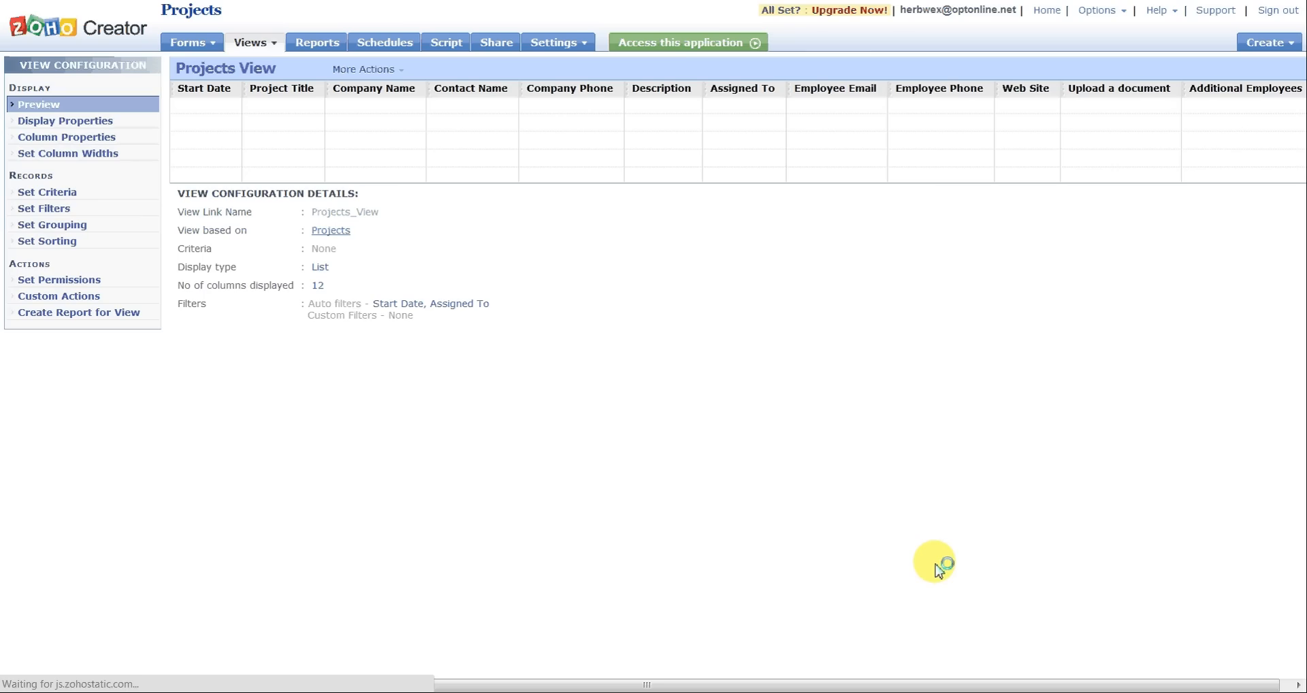
Step: Access the application and view the linked employee details for the second additional employee of Project 2
left_click(676, 47)
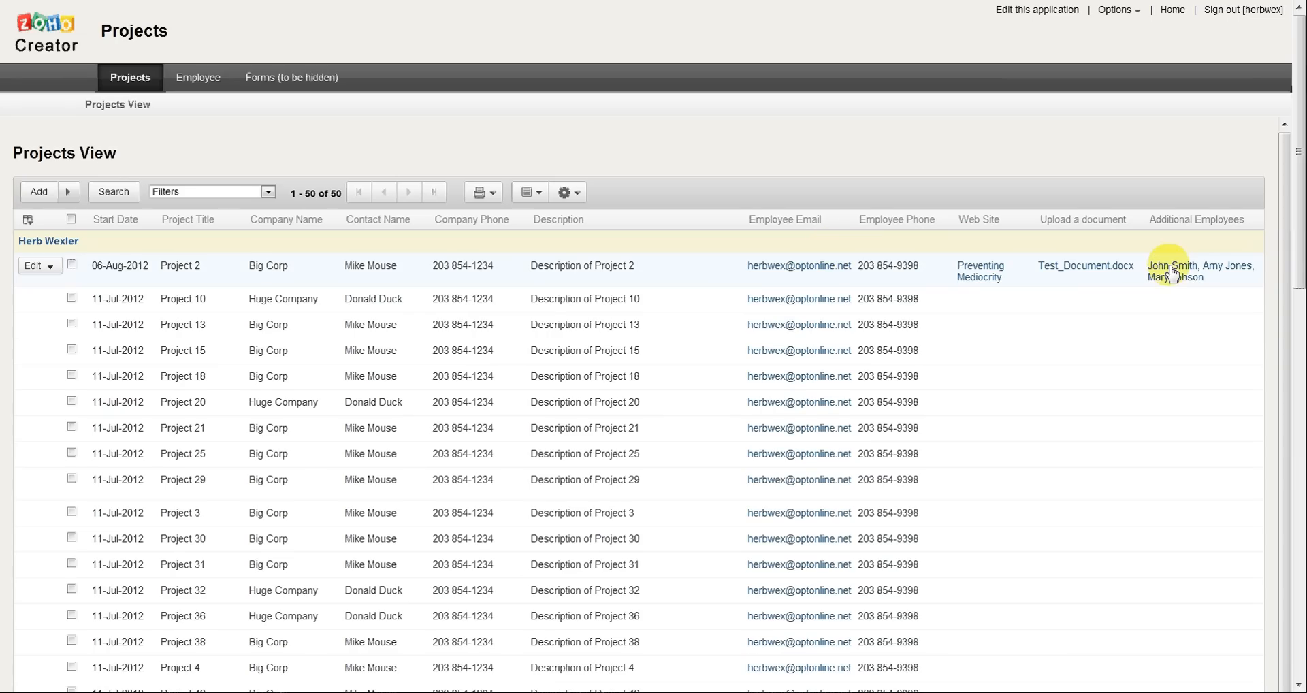
left_click(1240, 267)
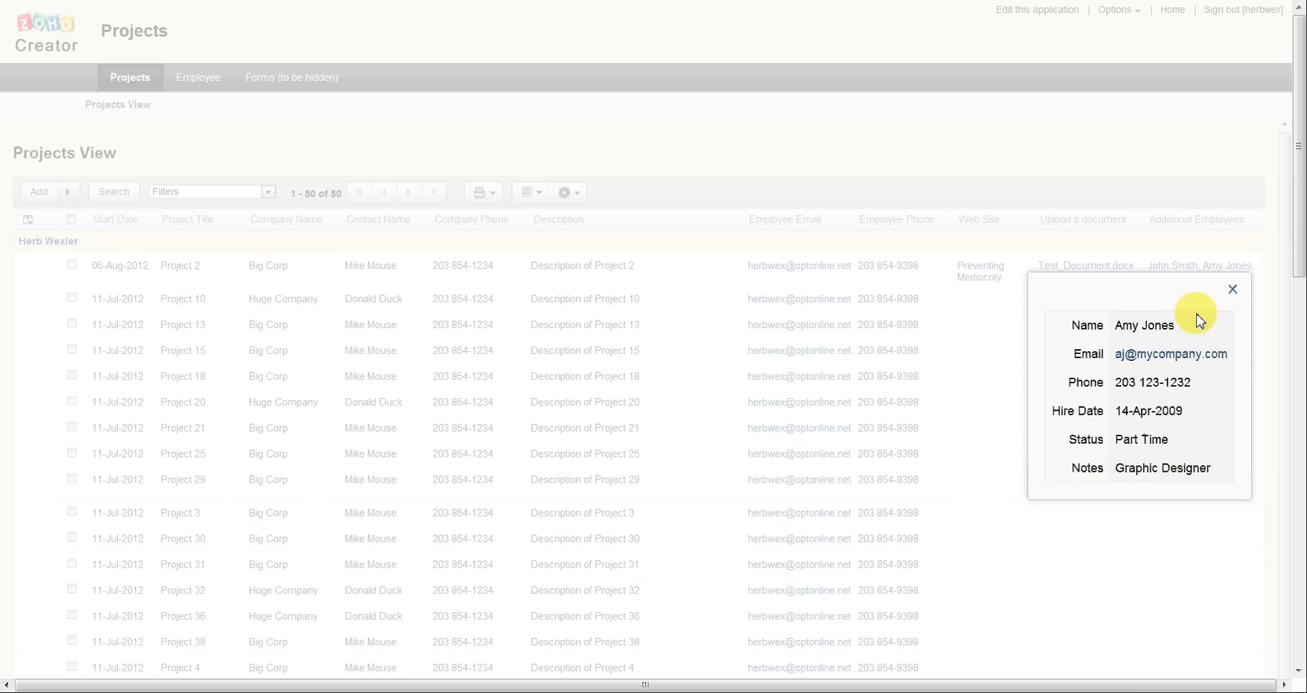
Step: View the linked employee details for the first additional employee of Project 2, closing each details pop-up
left_click(1233, 295)
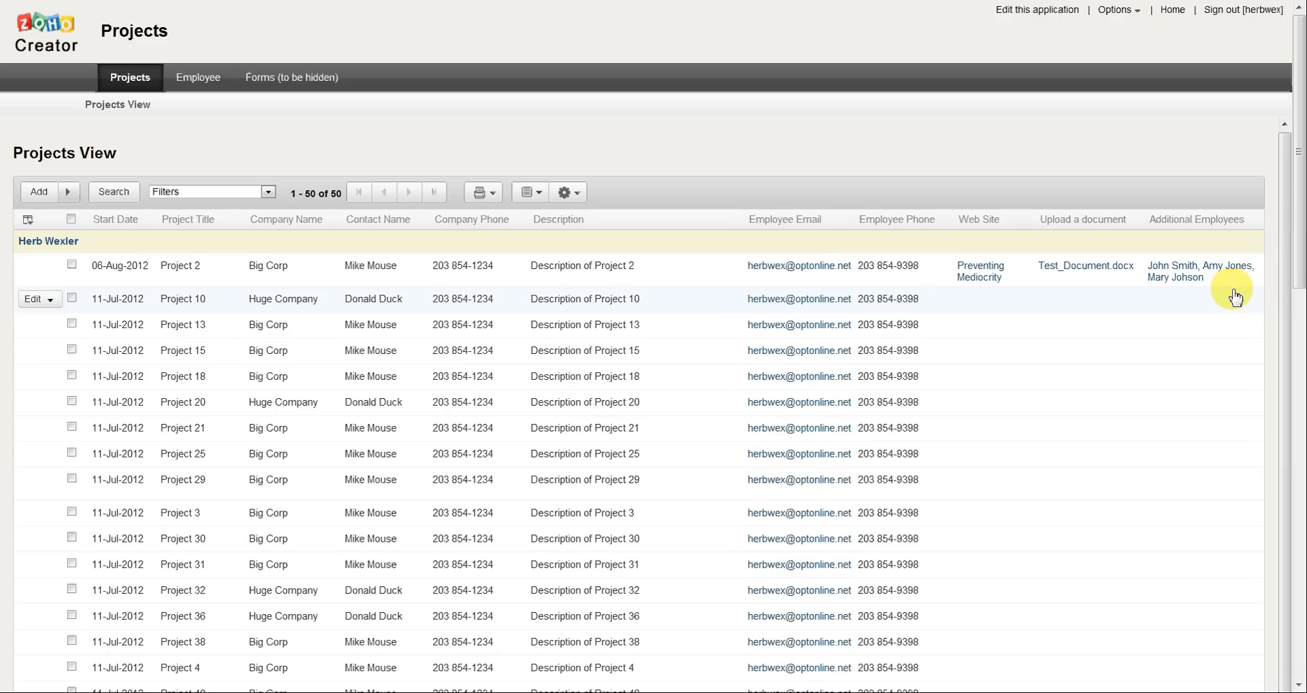
left_click(1177, 272)
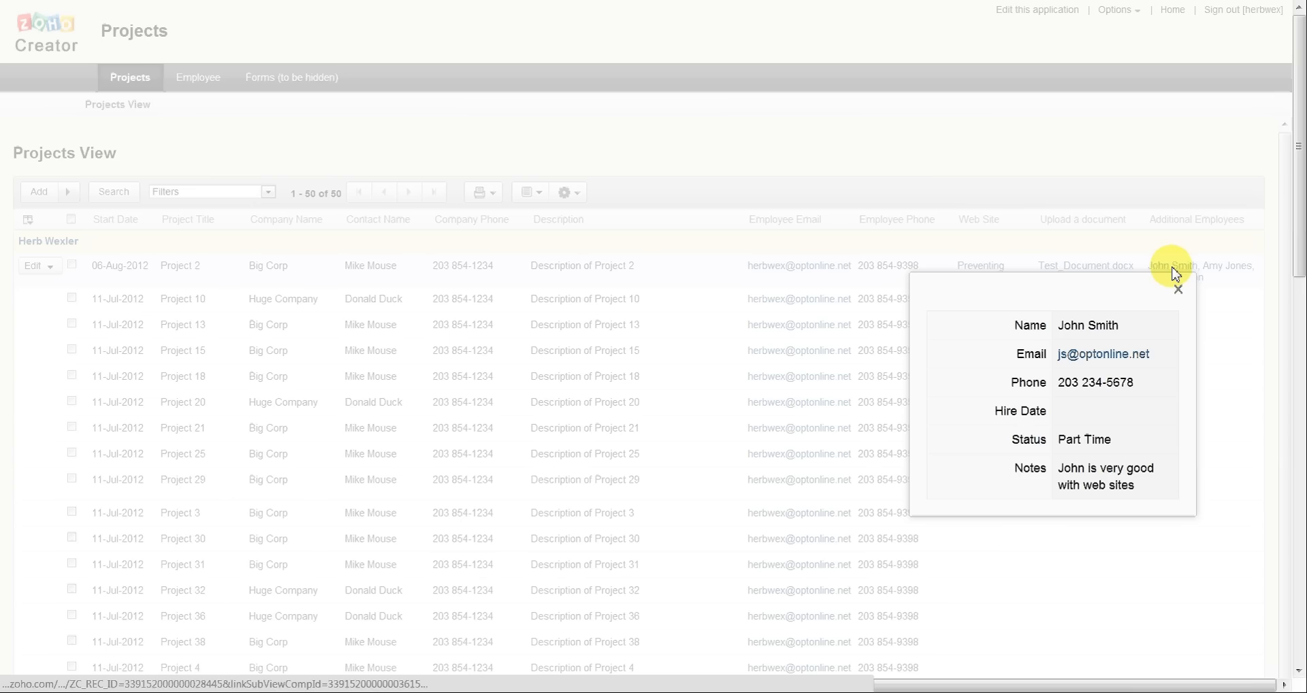
left_click(1178, 292)
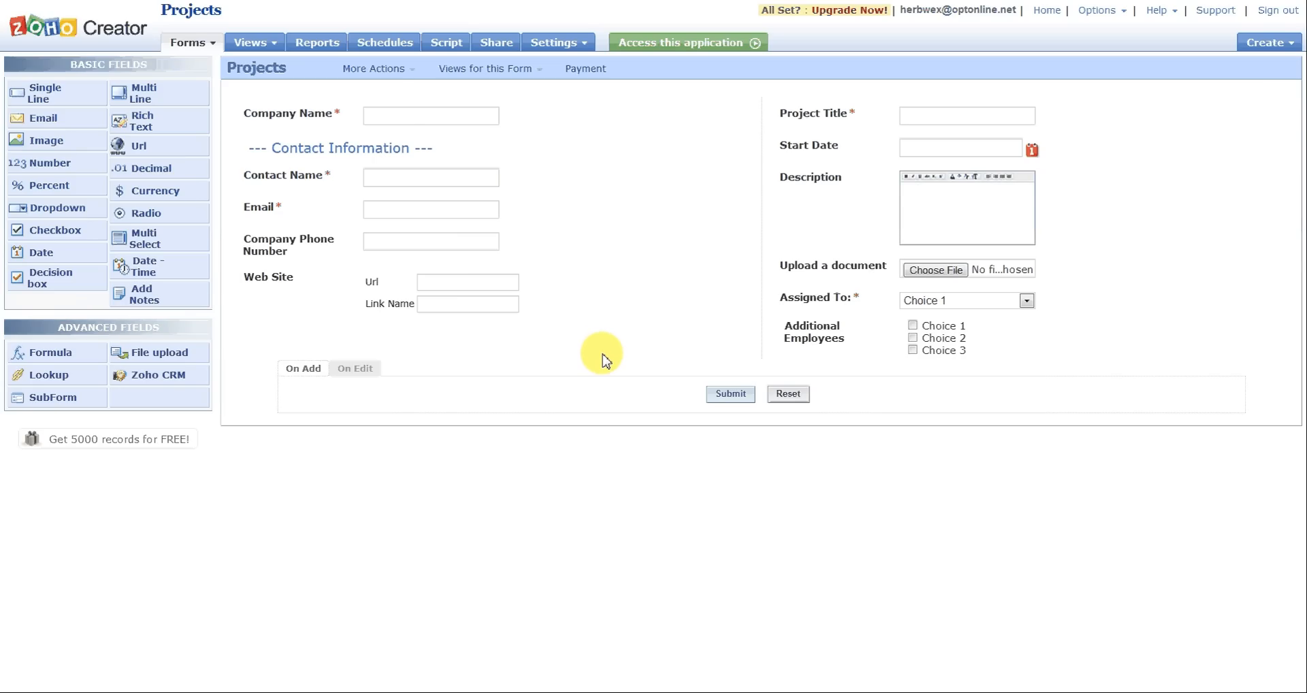
Step: Open the Projects form's On Edit validation script and delete the sample if condition from it
left_click(393, 74)
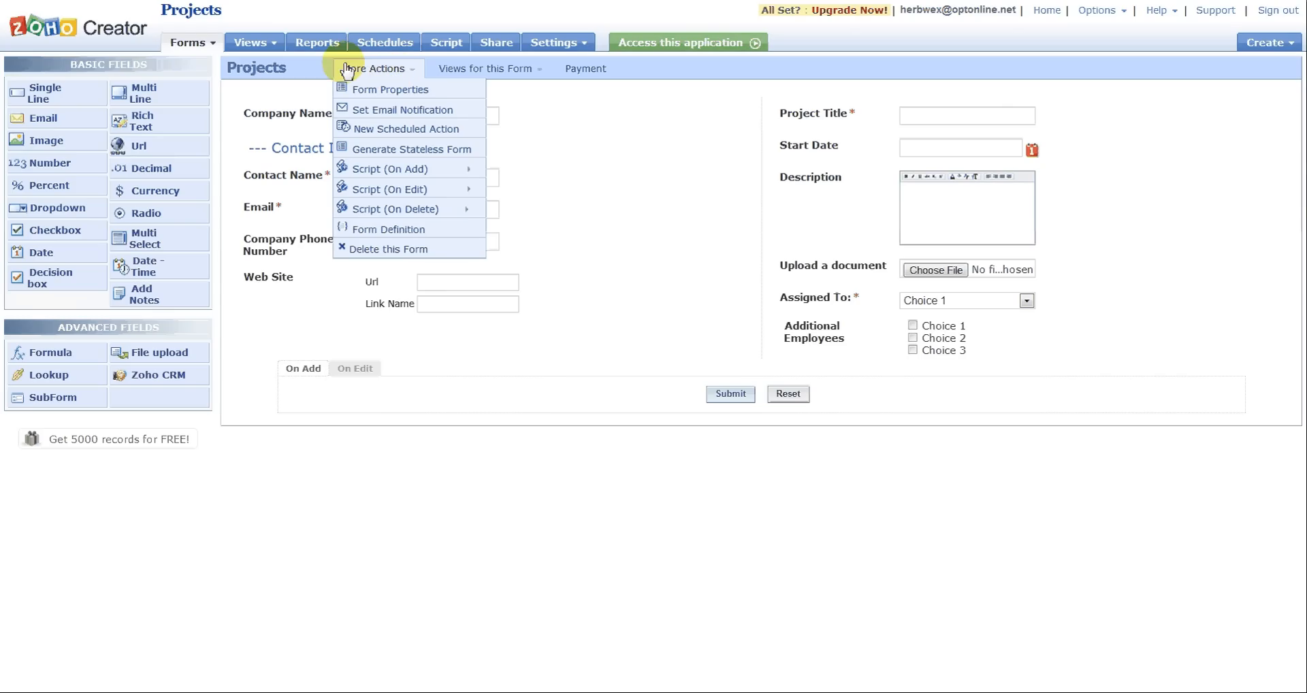
mouse_move(366, 176)
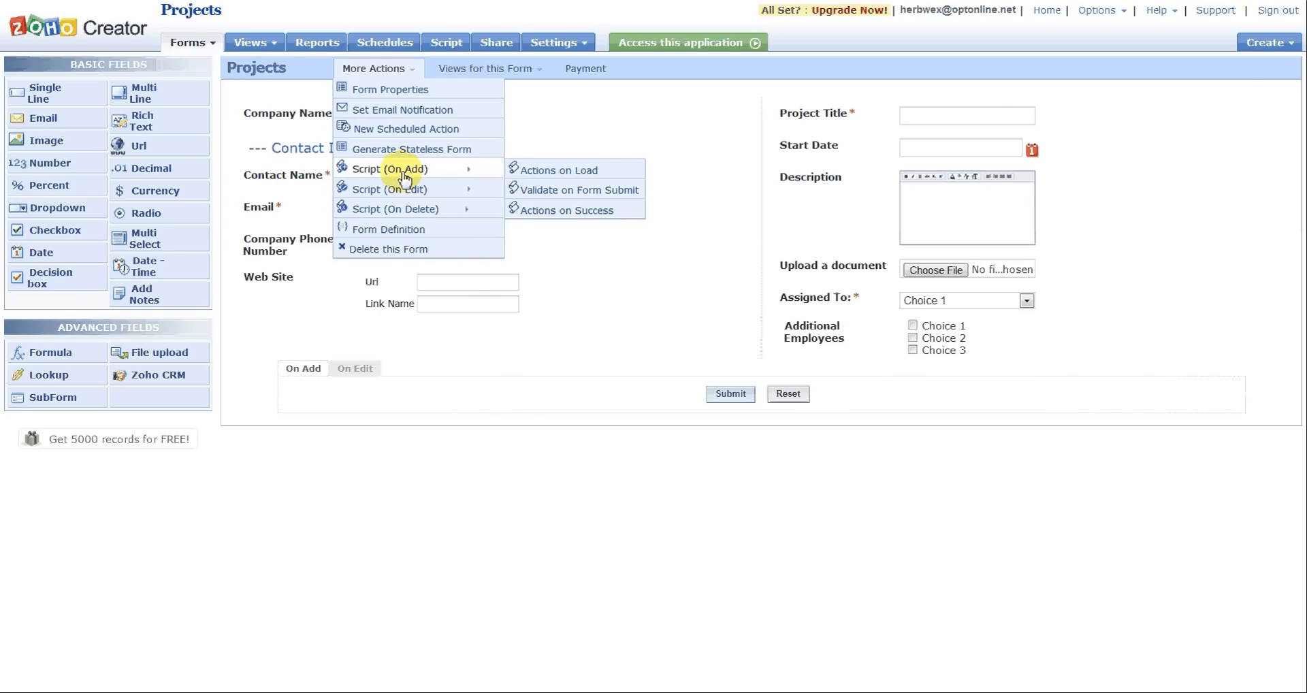
mouse_move(385, 195)
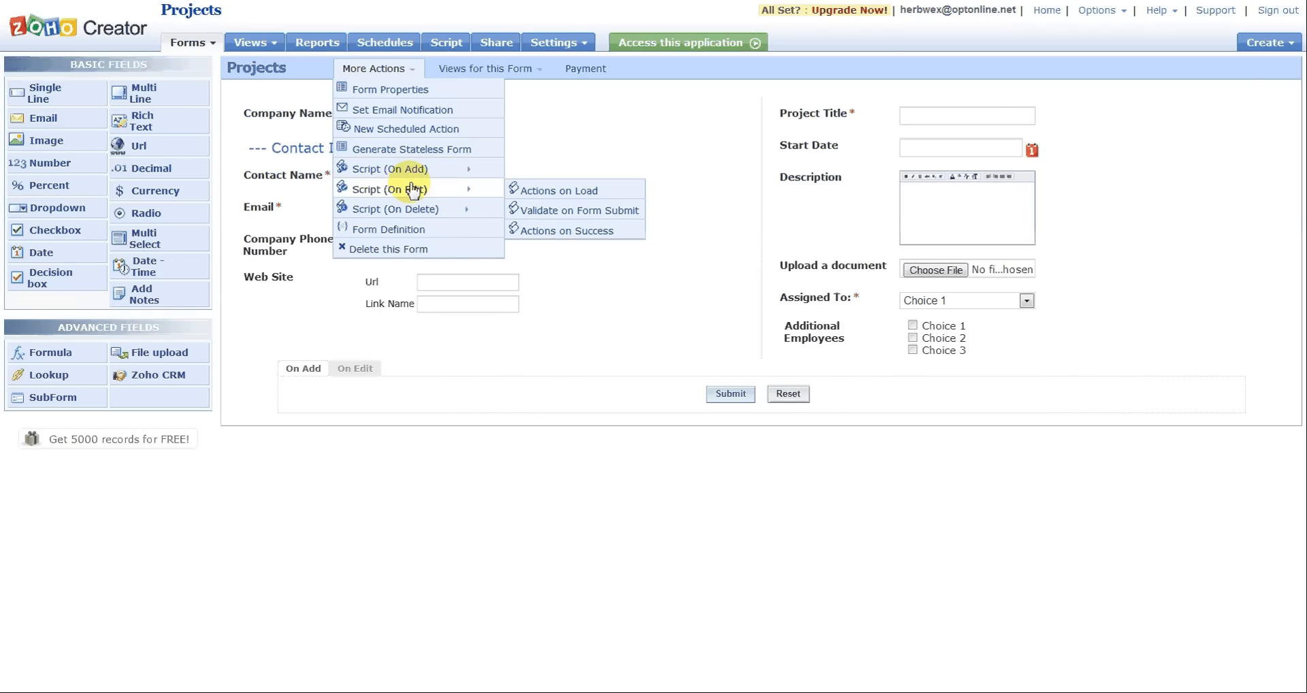
left_click(548, 211)
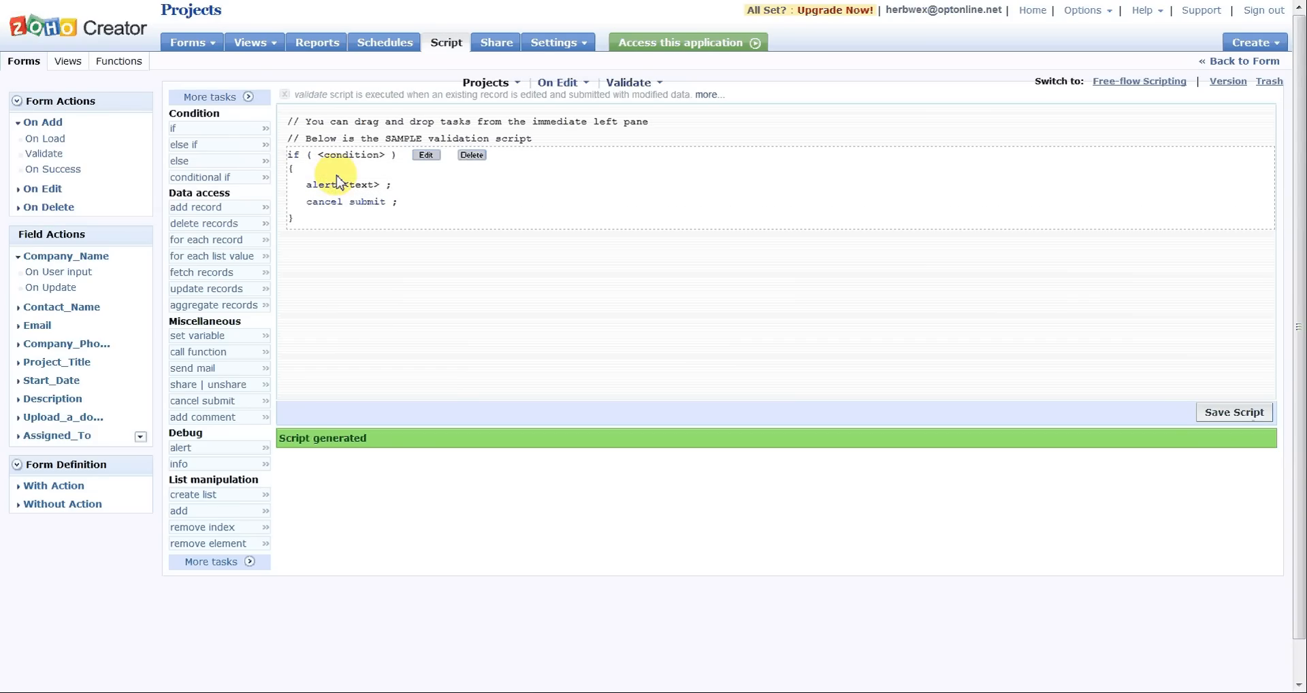
left_click(472, 156)
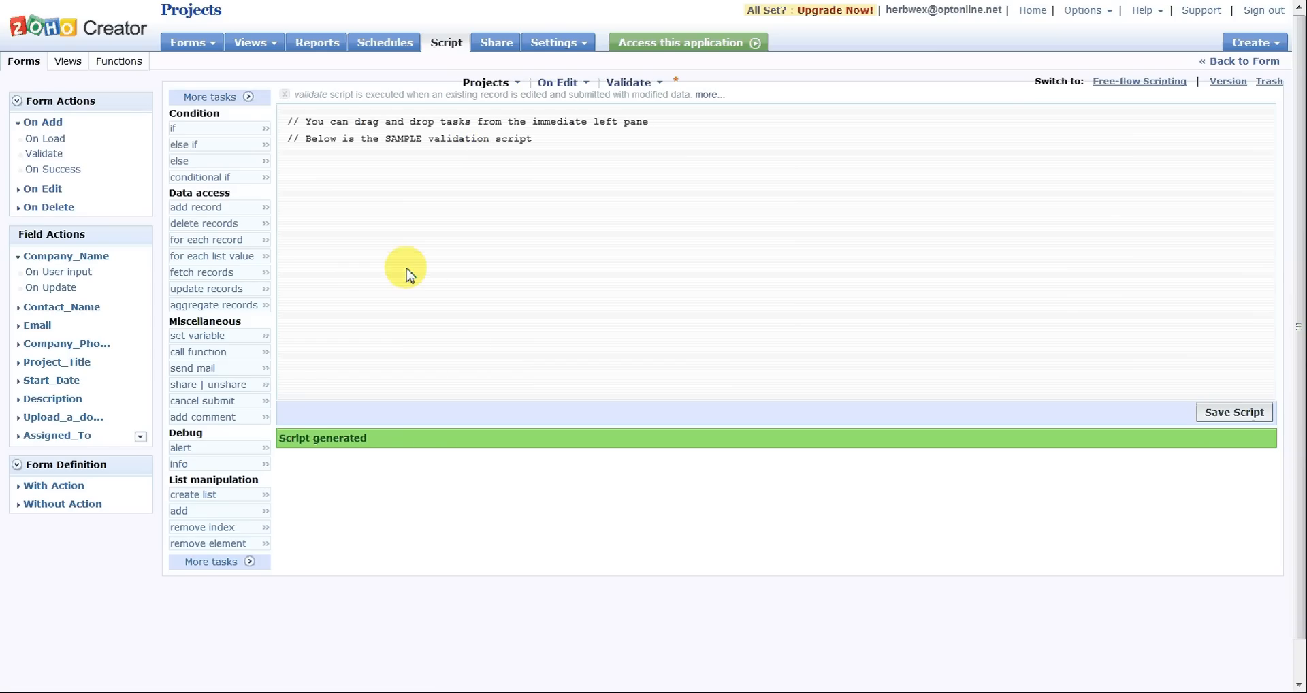
Step: Add a send mail task to the script and replace its To address with the form's Email input field
left_click_drag(206, 371, 387, 313)
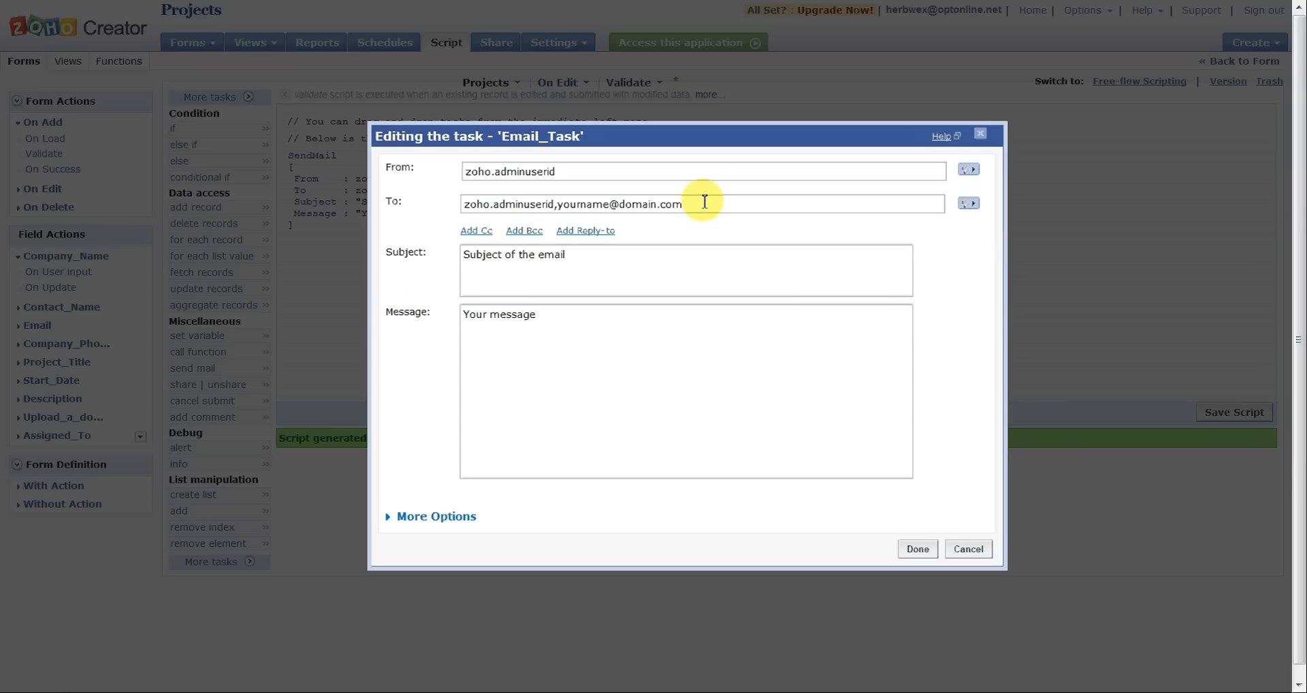
left_click_drag(704, 201, 460, 213)
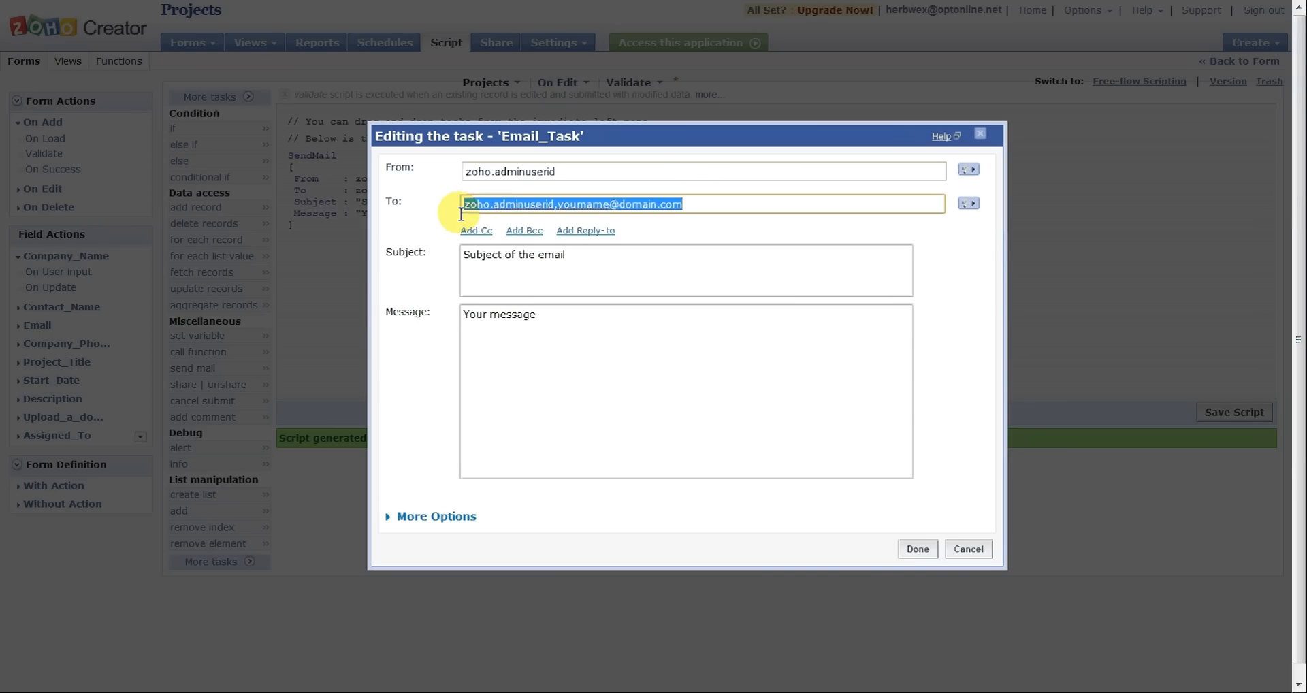
key("Delete")
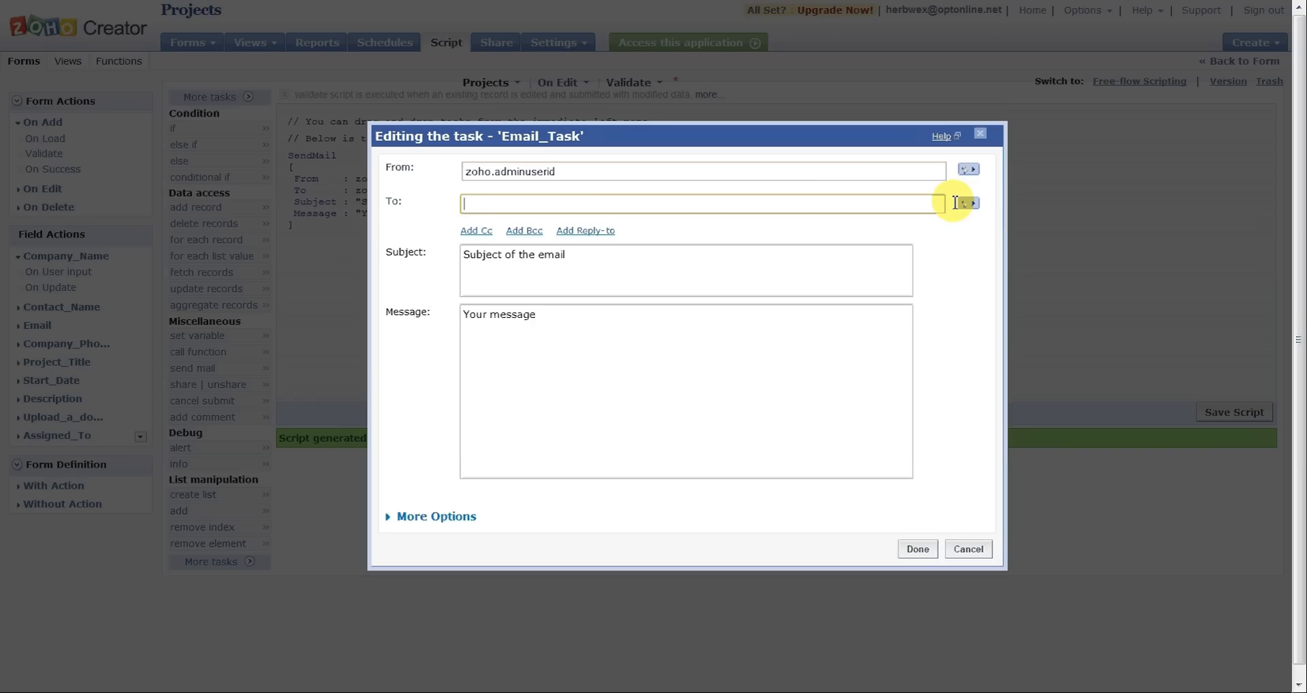
left_click(968, 203)
left_click(539, 293)
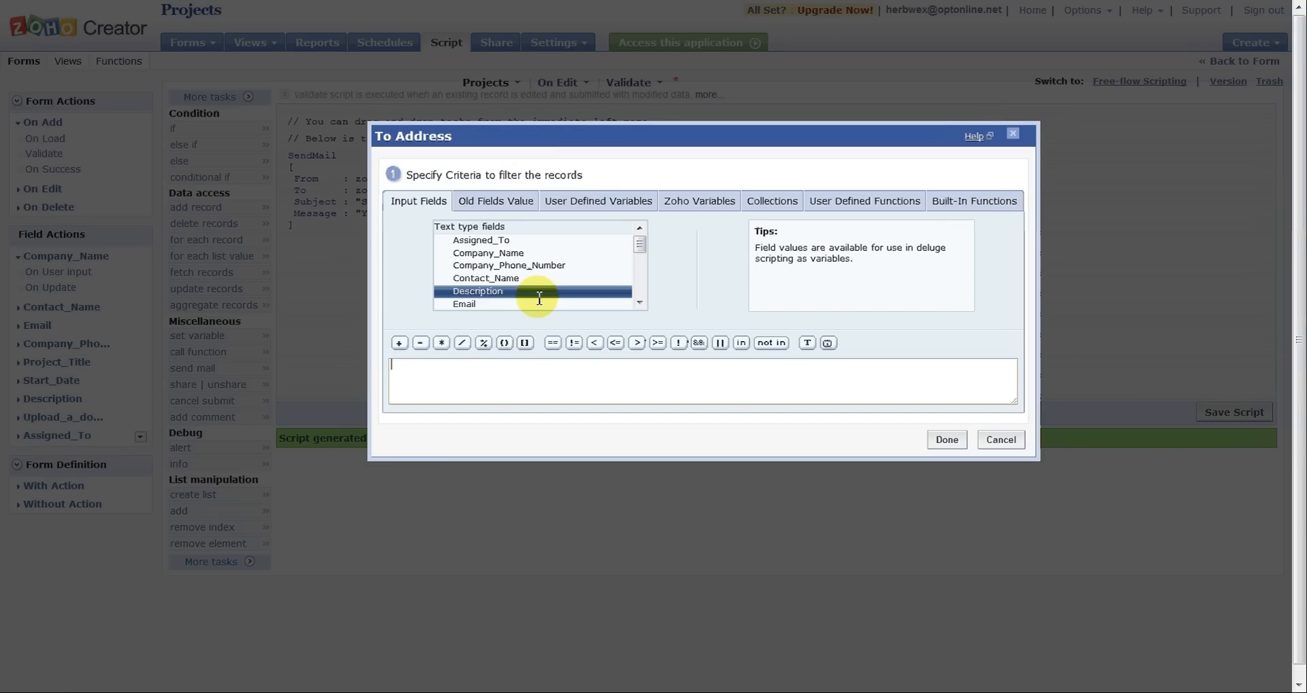
double_click(529, 303)
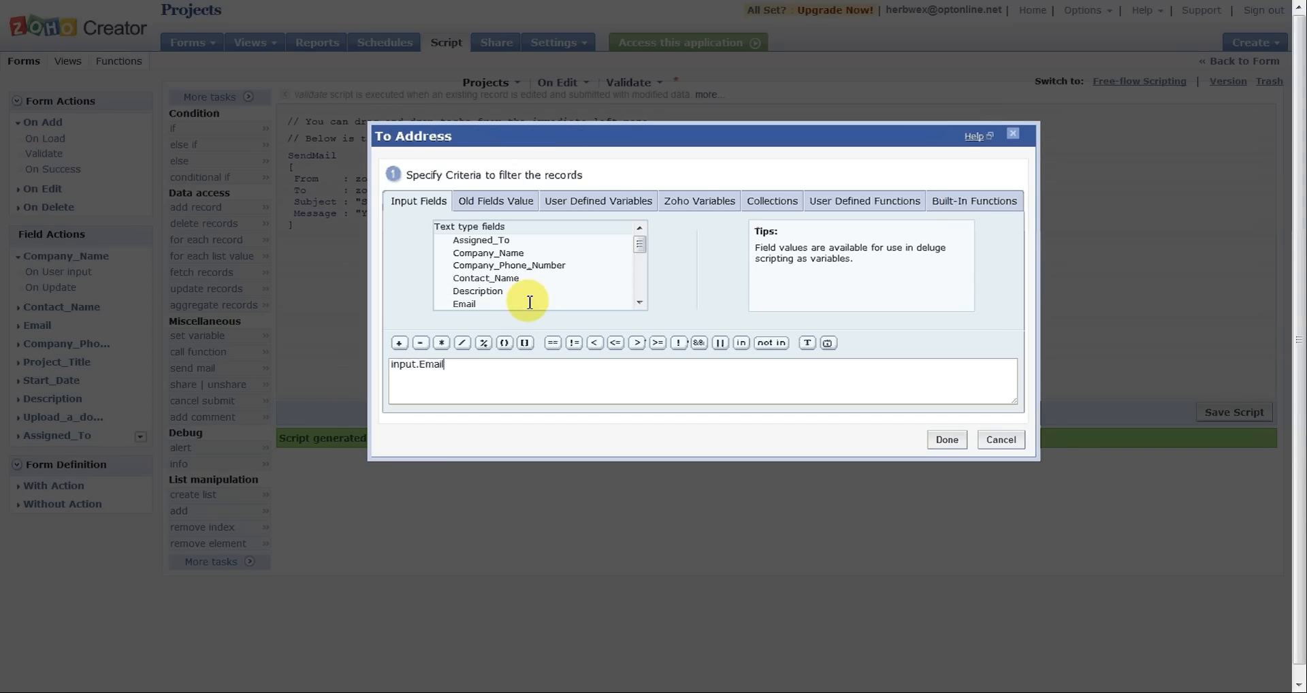
left_click(956, 443)
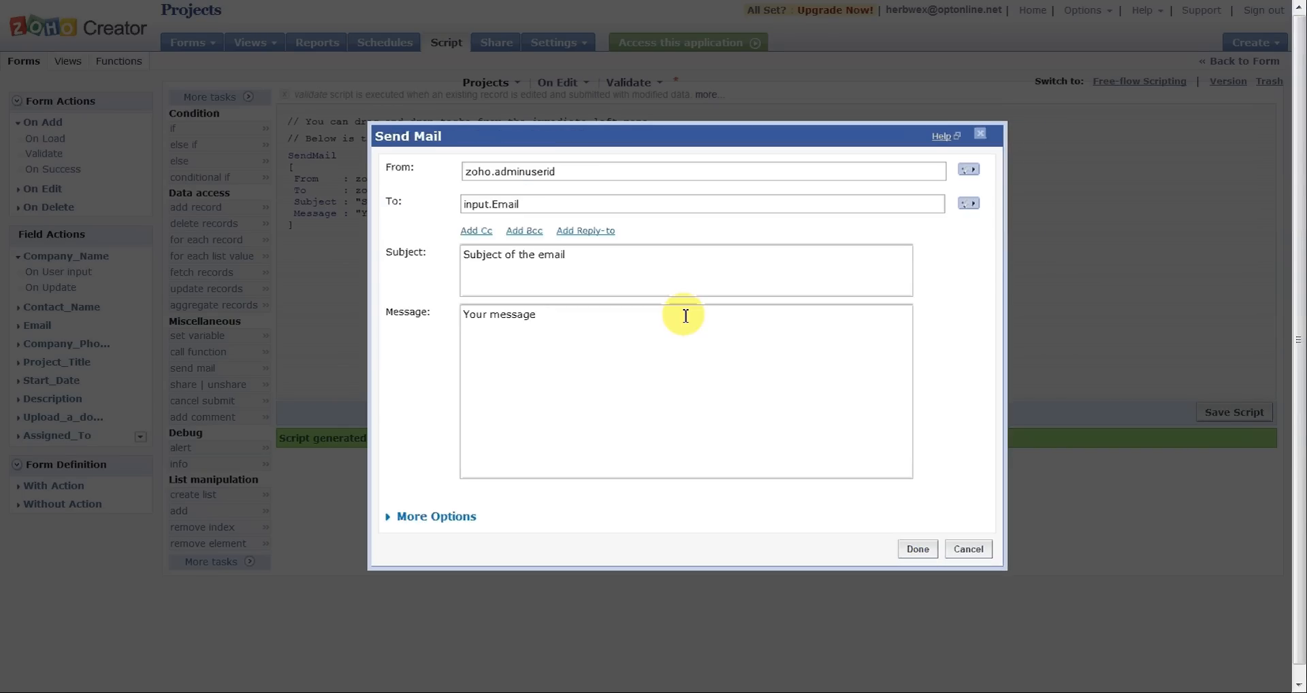
Step: Replace the placeholder subject of the email with the text "Project:"
left_click(607, 261)
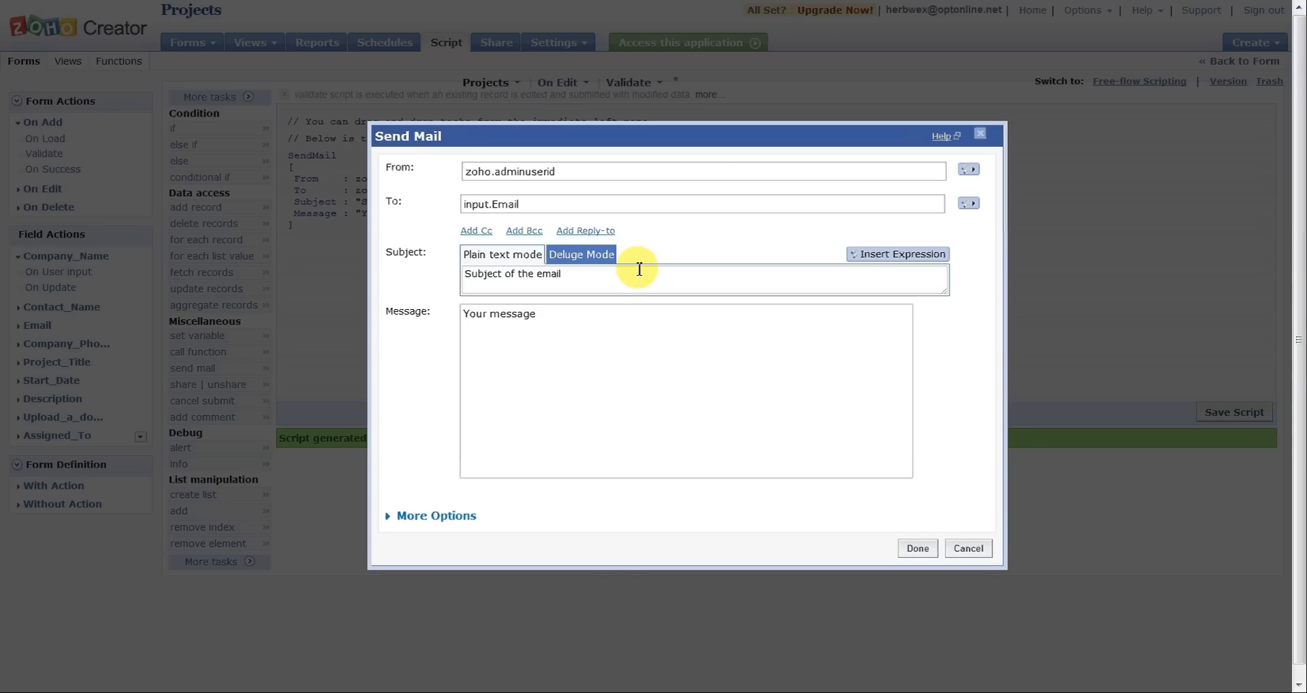
left_click_drag(622, 279, 411, 274)
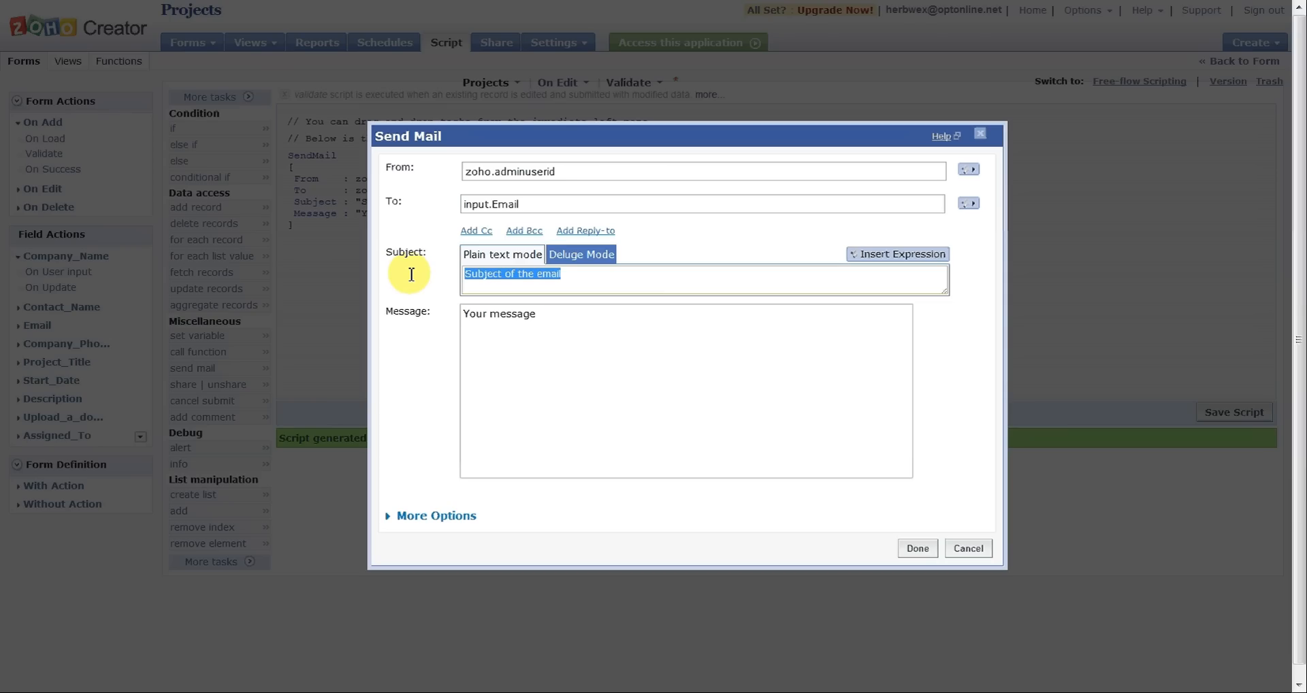
type("Proj")
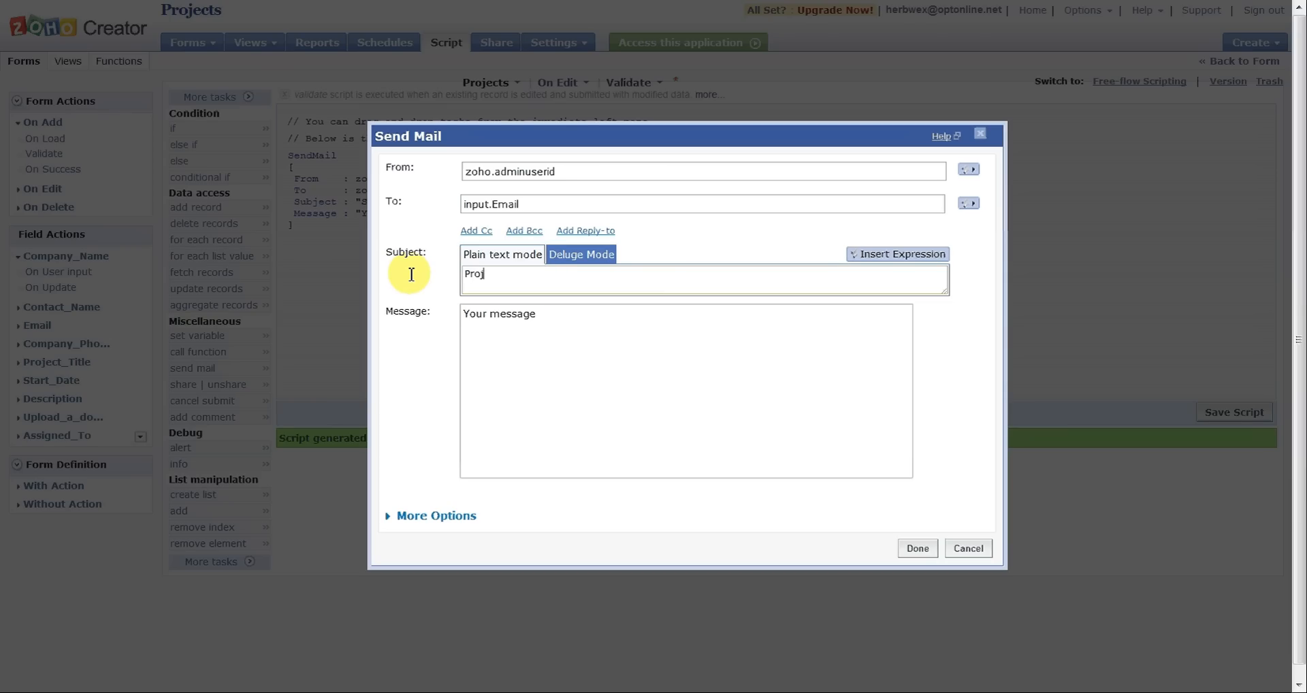
type("ect:")
Step: Insert the Project_Title input field as an expression at the end of the email subject
left_click(918, 255)
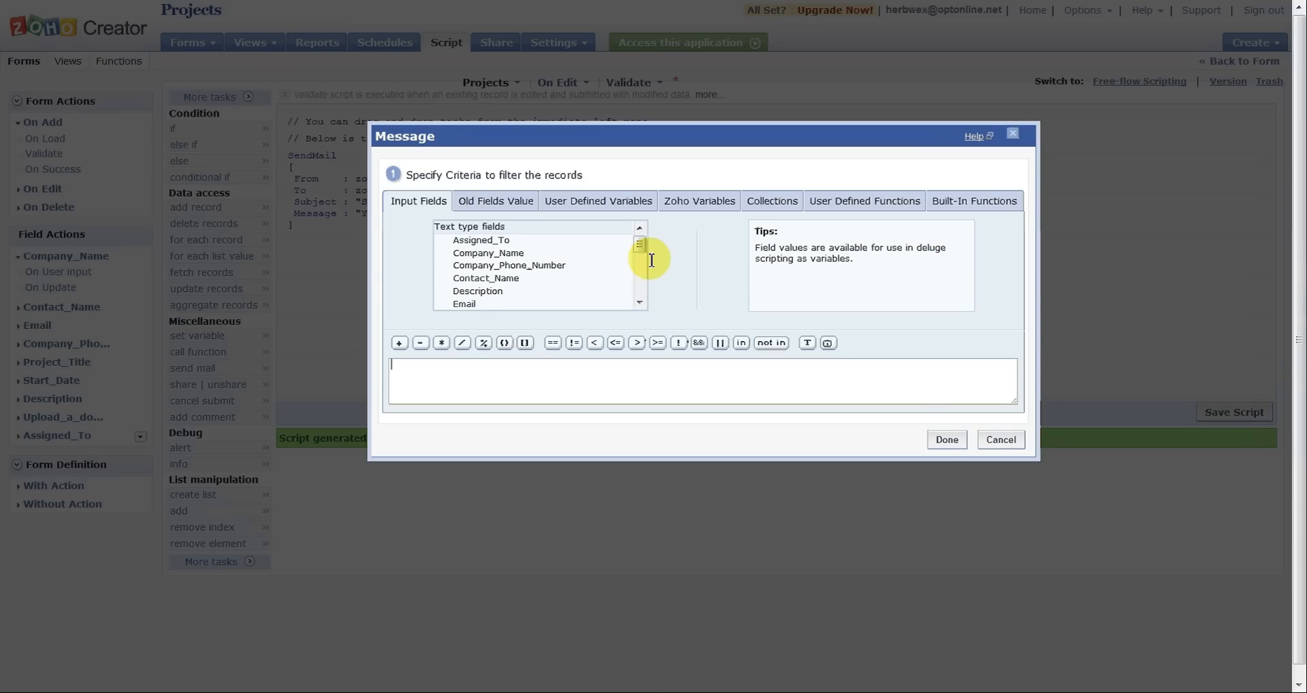
left_click(605, 279)
left_click(639, 302)
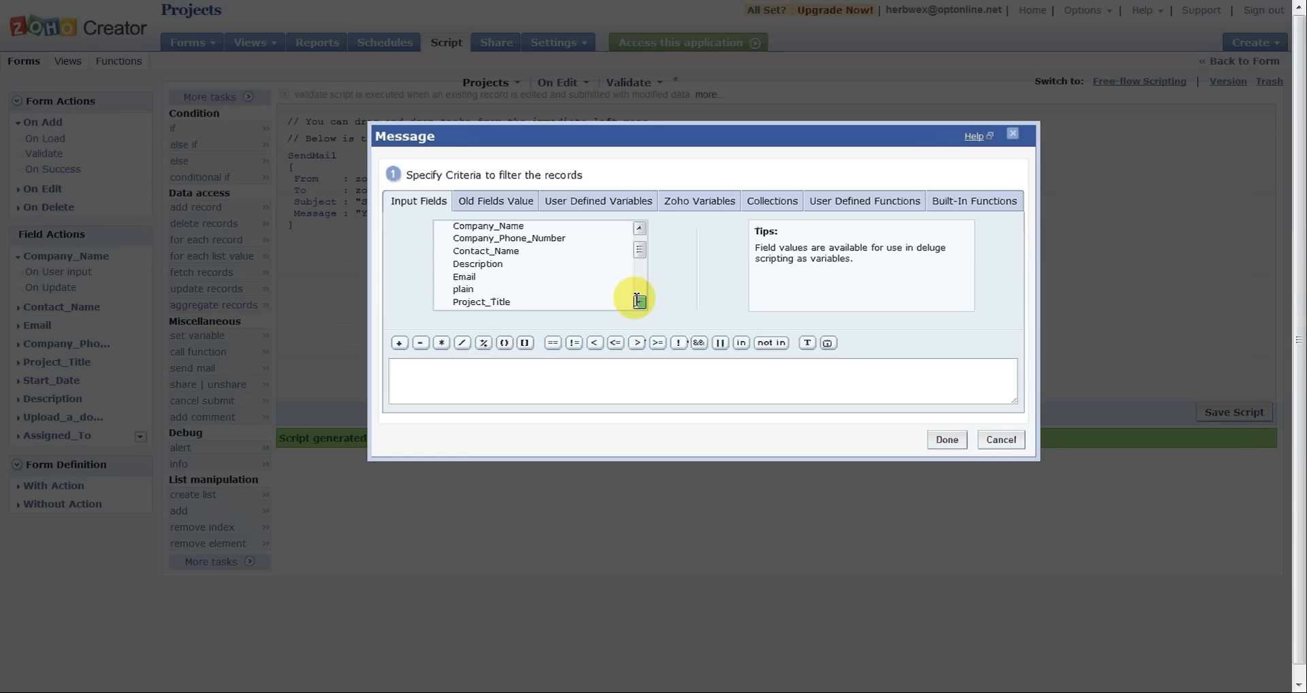
left_click(639, 302)
left_click(554, 276)
double_click(554, 276)
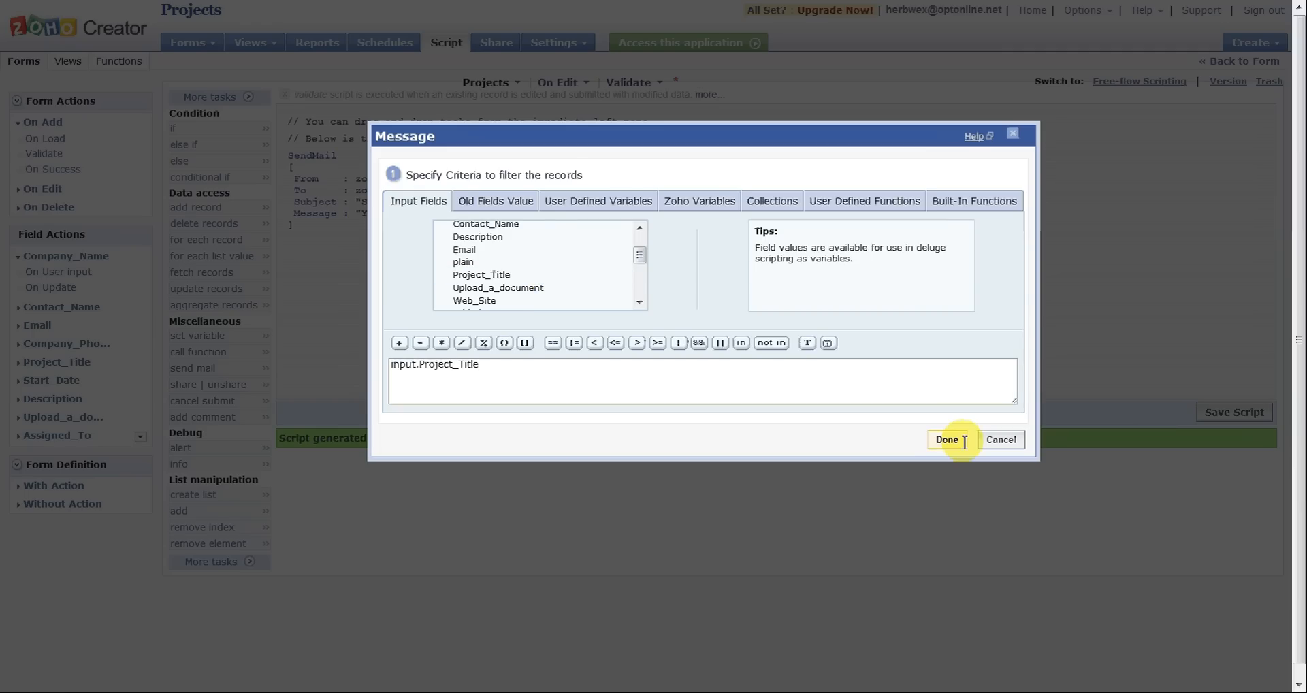
left_click(947, 440)
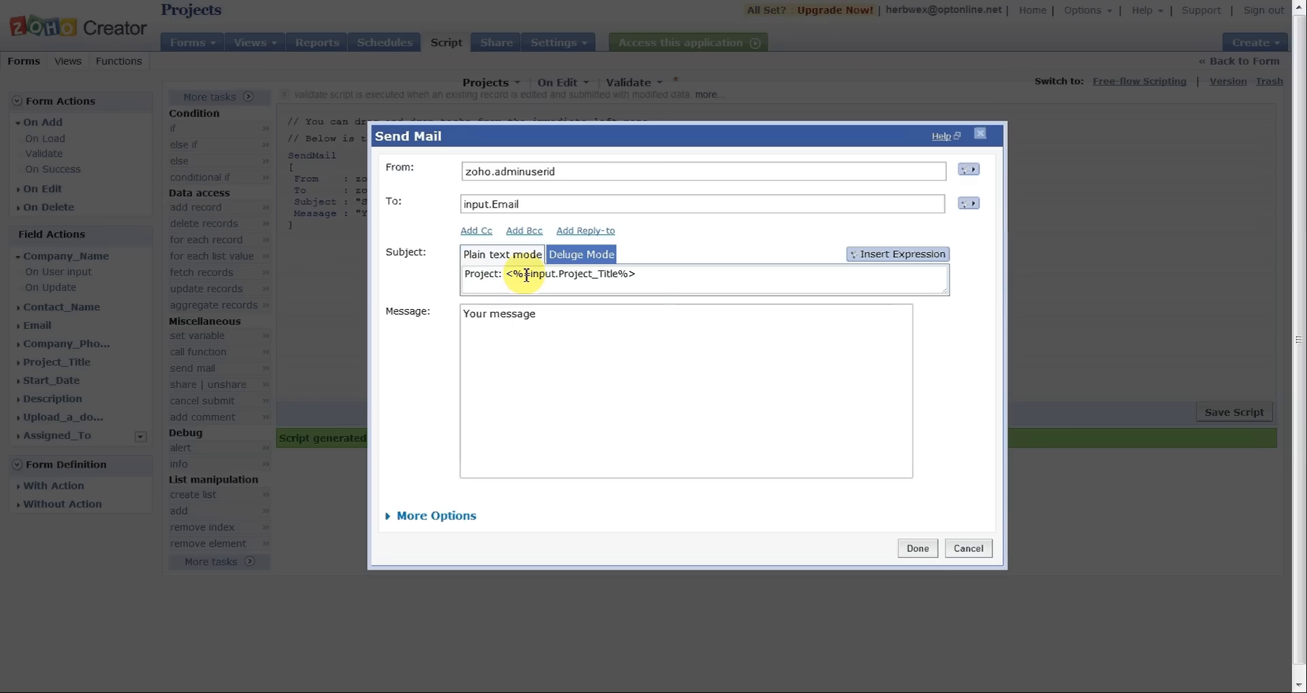
Step: Replace the placeholder email message with "Your project has been assigned to:"
left_click(574, 344)
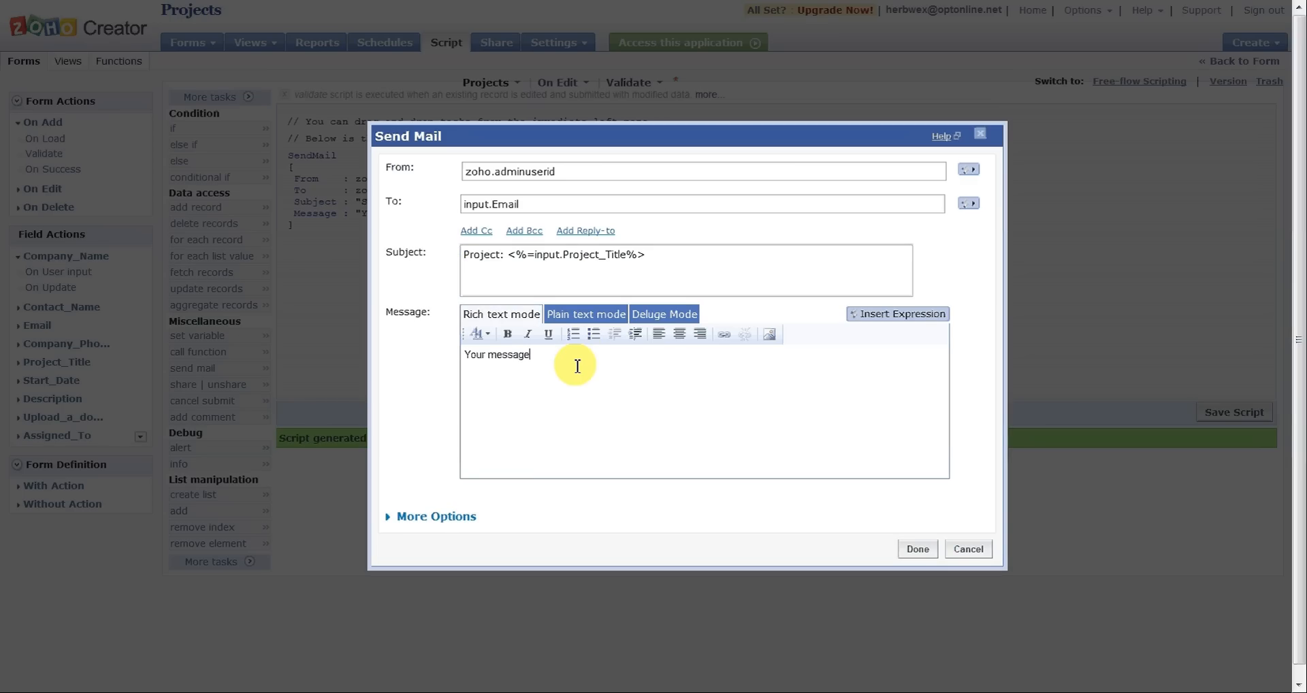
key("BackSpace")
key("BackSpace")
key("BackSpace")
key("BackSpace")
key("BackSpace")
key("BackSpace")
key("BackSpace")
key("BackSpace")
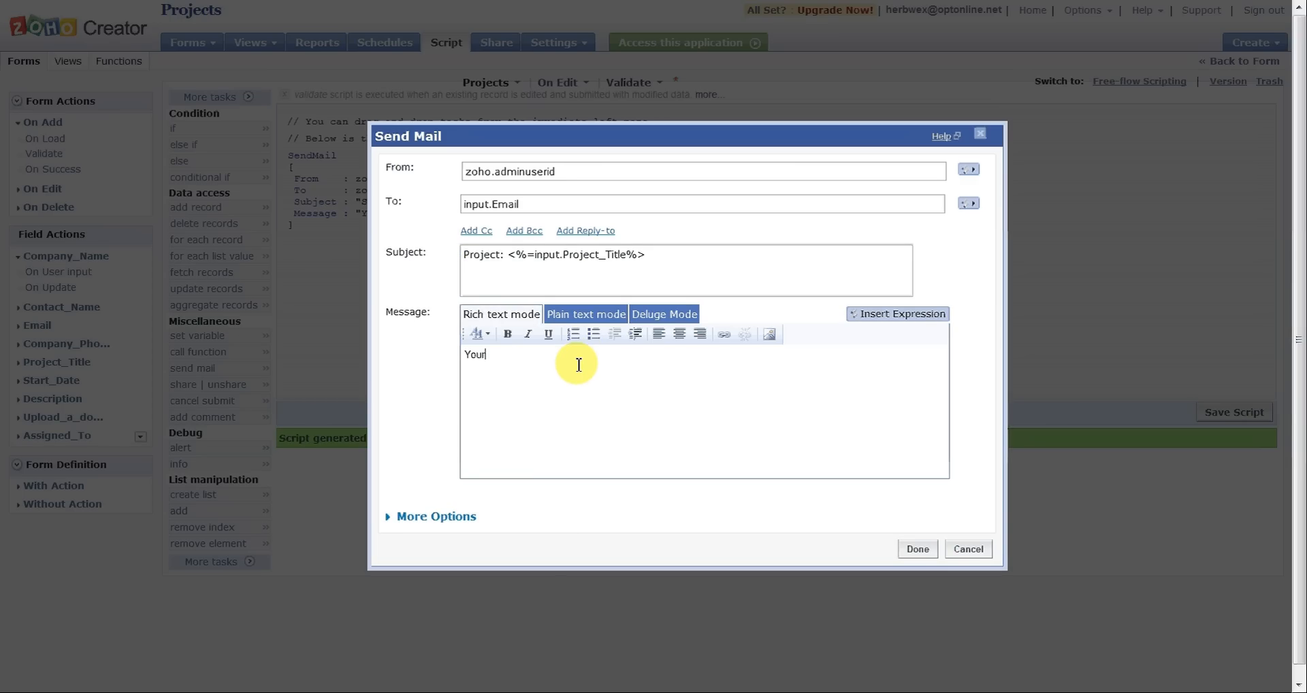
key("BackSpace")
key("BackSpace")
key("BackSpace")
key("BackSpace")
type("Your project ")
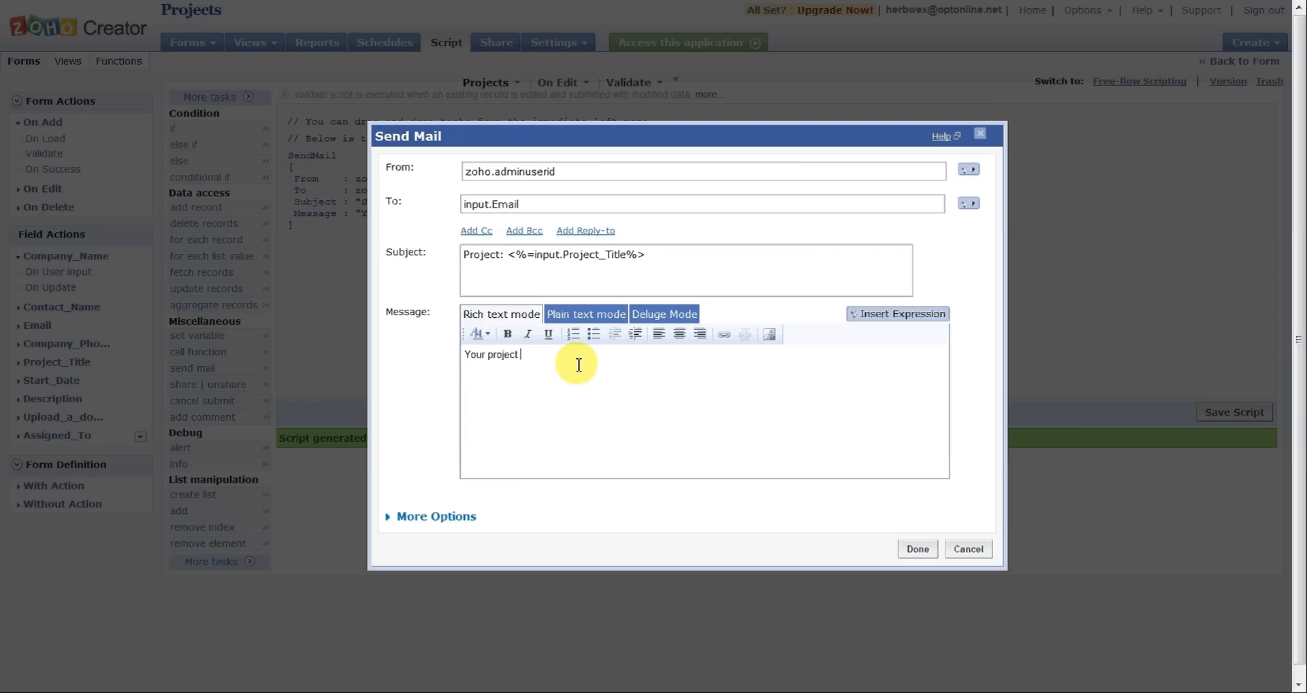
type("has been assigned t")
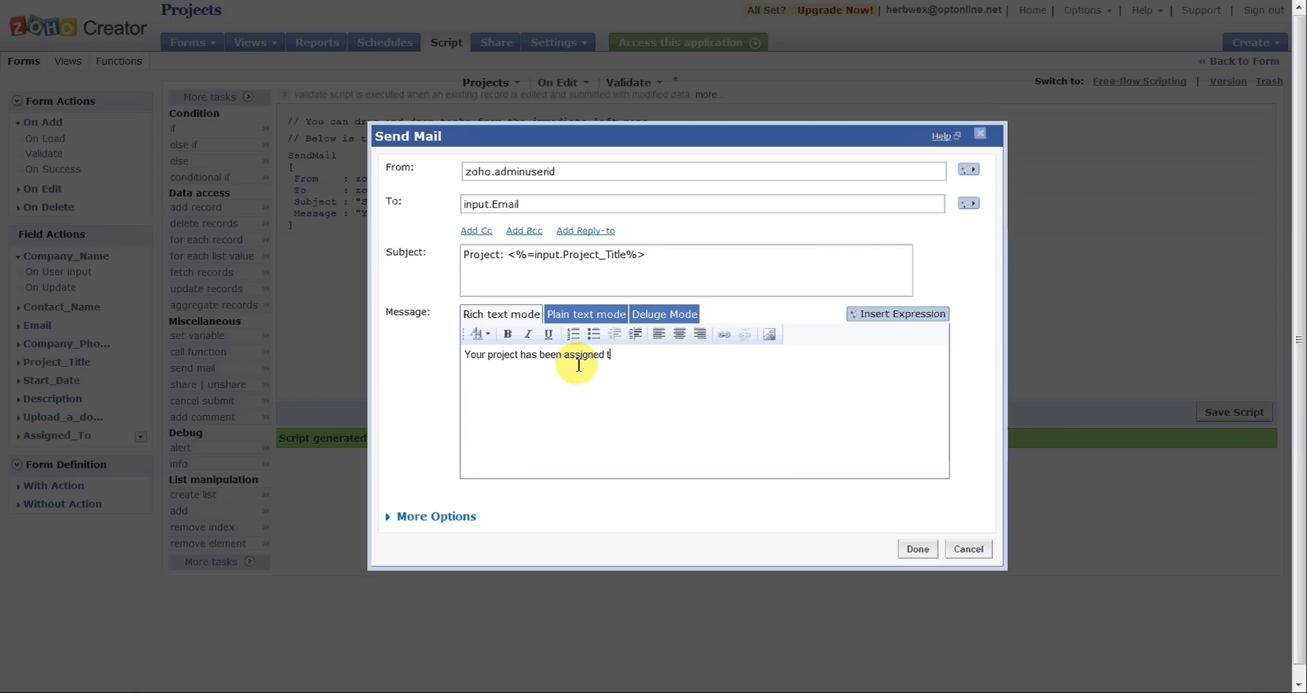
type("o:")
Step: Insert the Assigned_To input field as an expression after the message text and make that expression bold
left_click(947, 315)
left_click(599, 291)
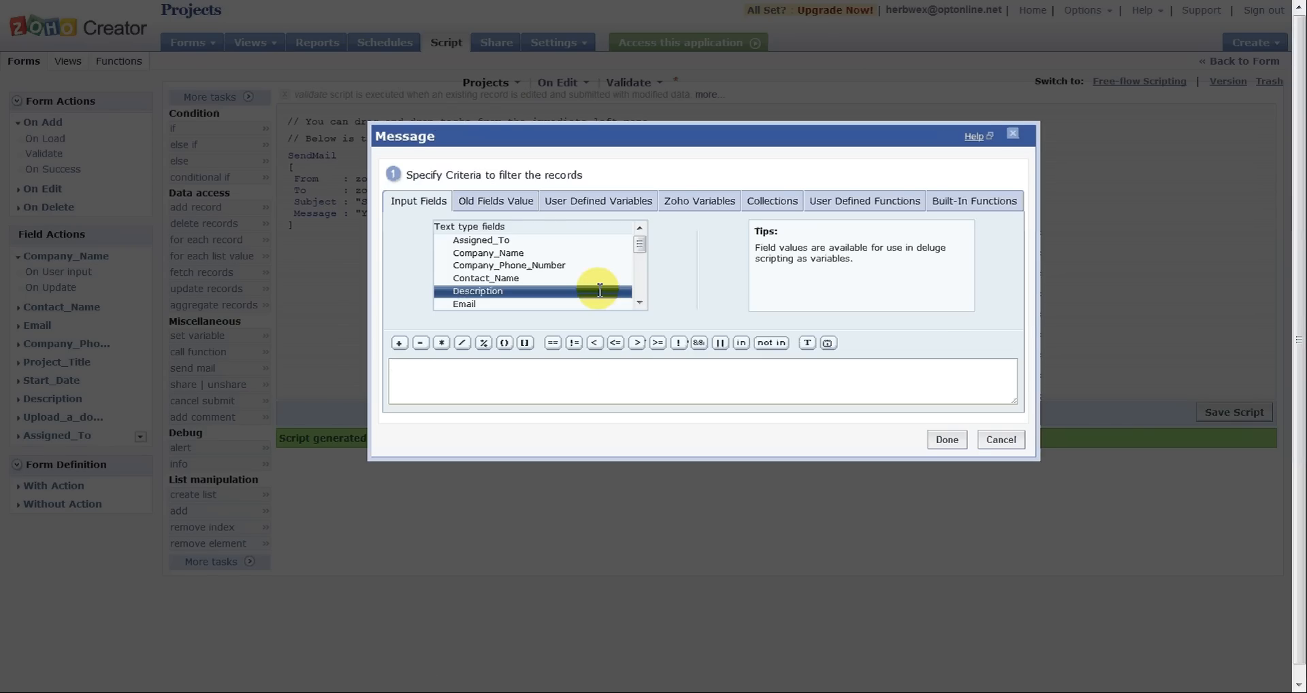
left_click(532, 239)
double_click(532, 240)
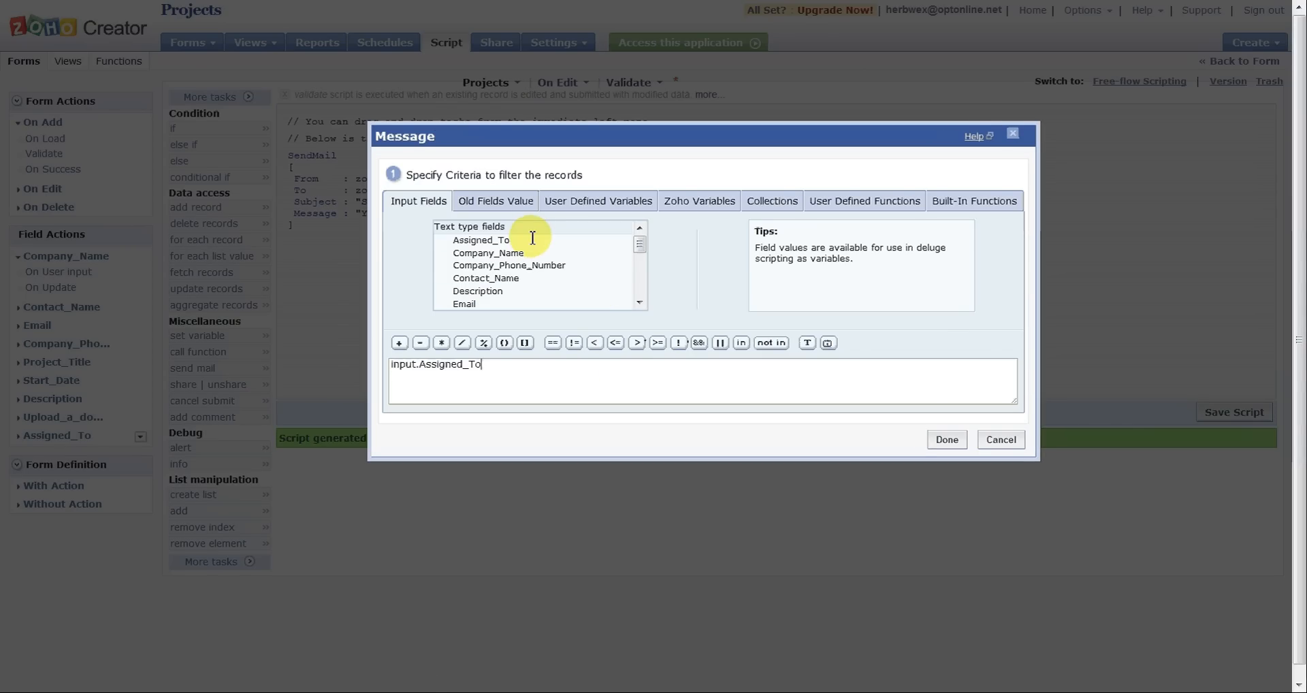
left_click(942, 439)
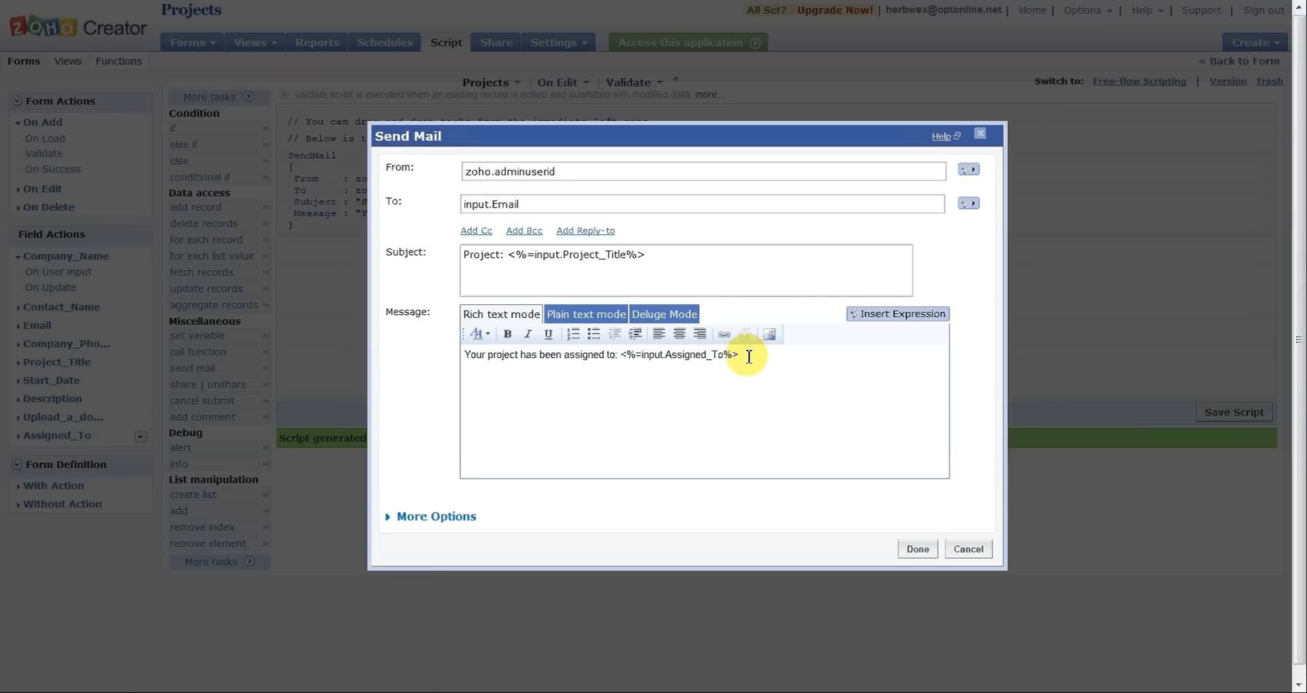
left_click_drag(748, 356, 620, 359)
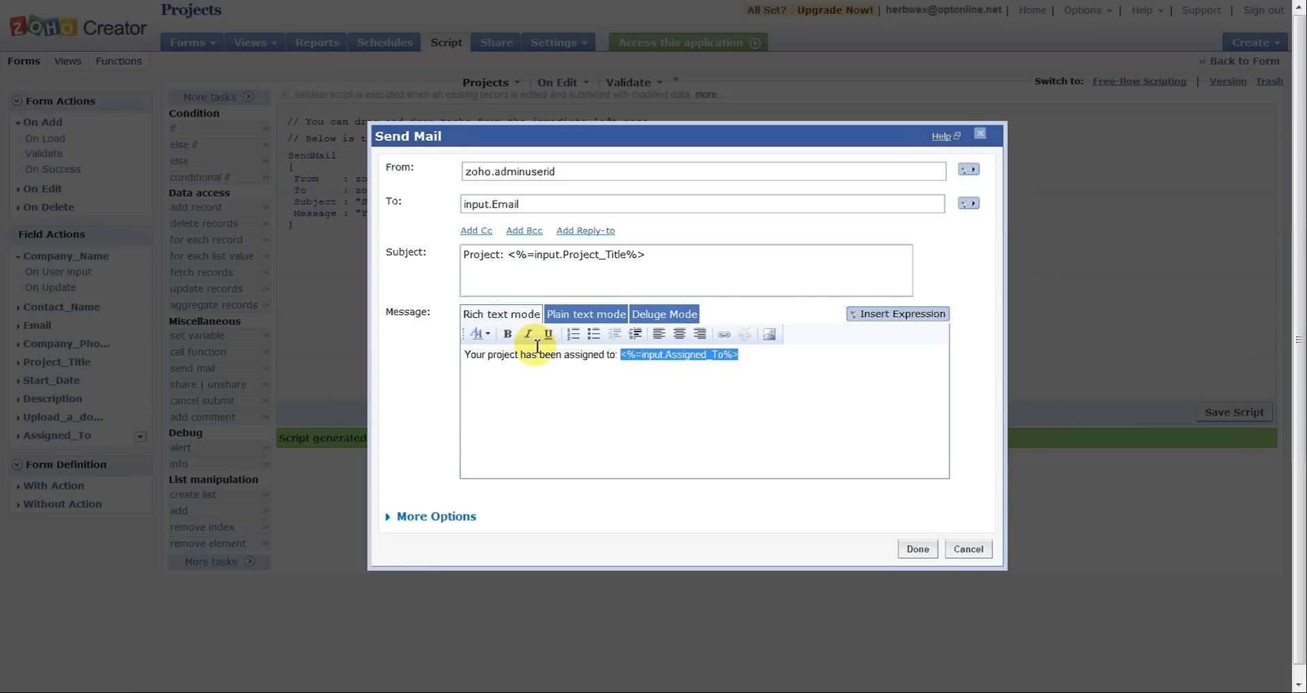
left_click(507, 334)
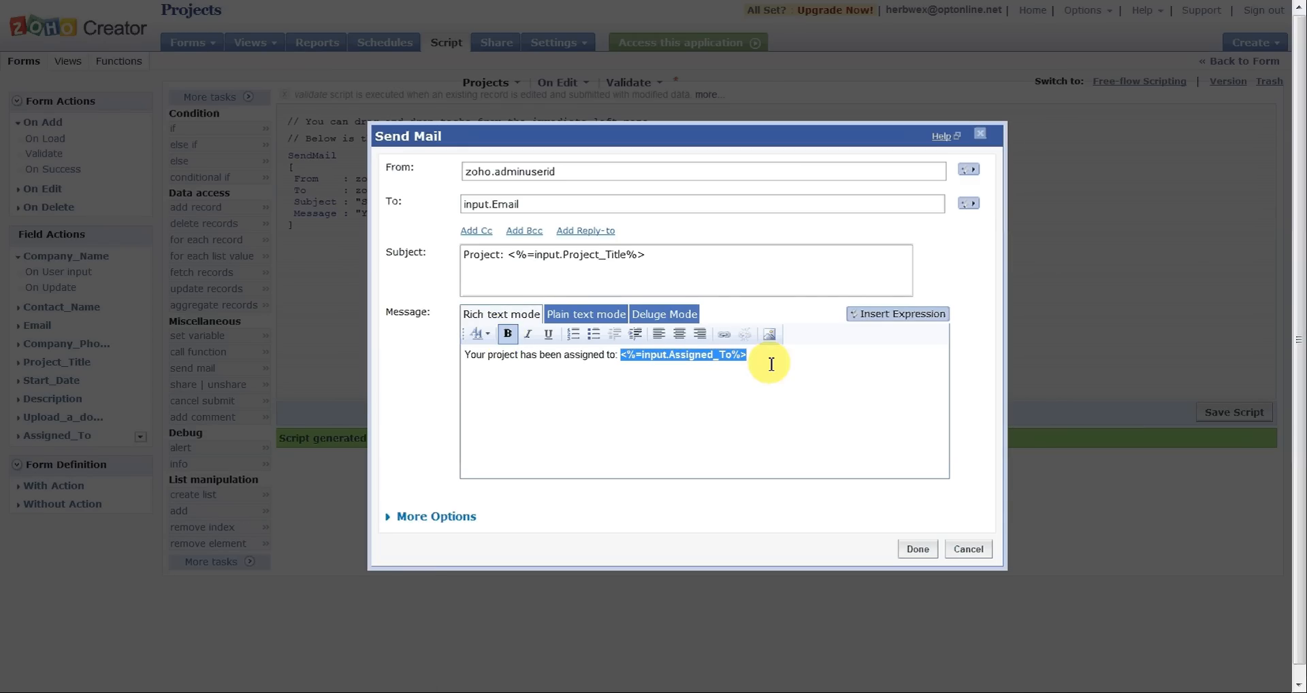
Step: Add a new message line reading "Additional help will be provided by:" and remove its bold formatting
left_click(806, 353)
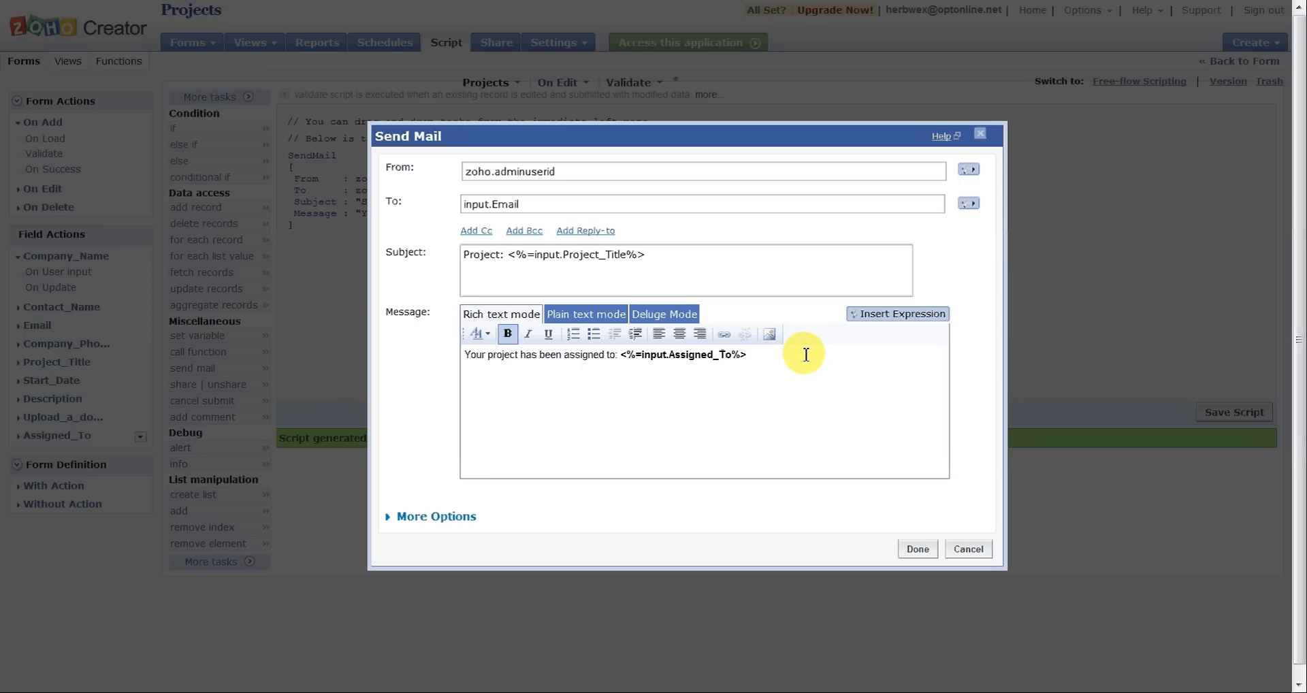
key("Return")
type("Additional help will be provided by")
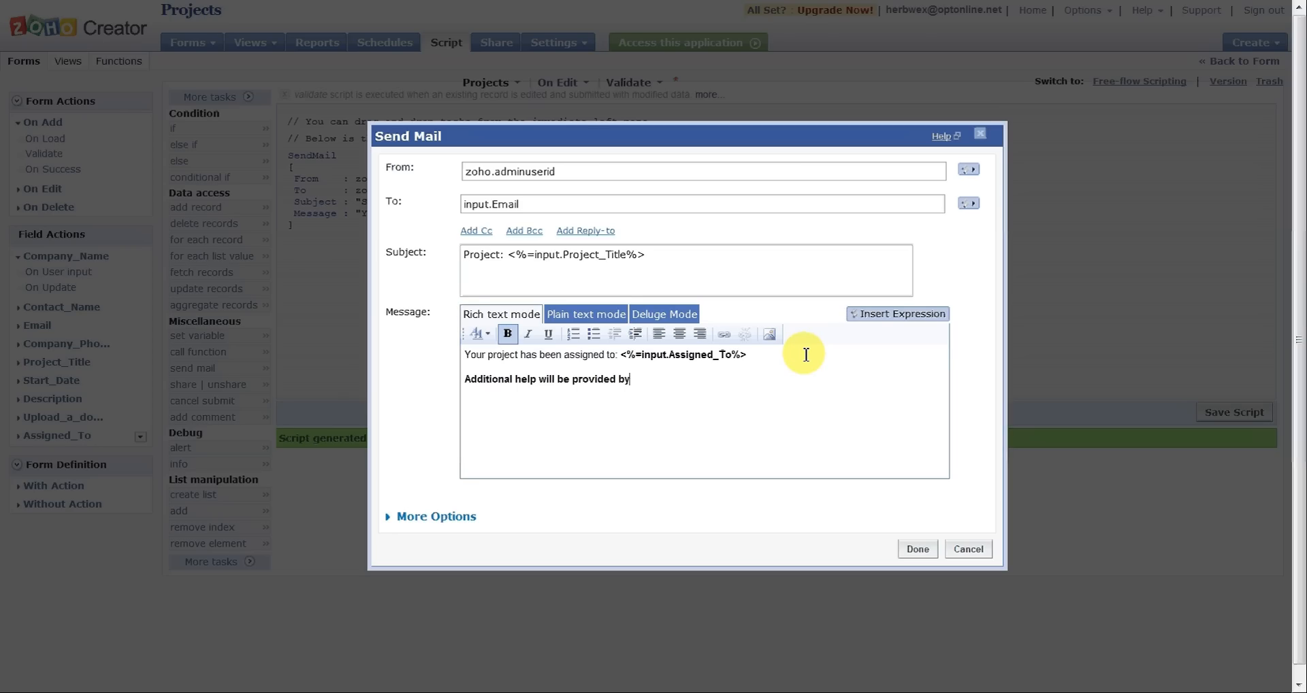
type(":")
left_click_drag(662, 384, 449, 375)
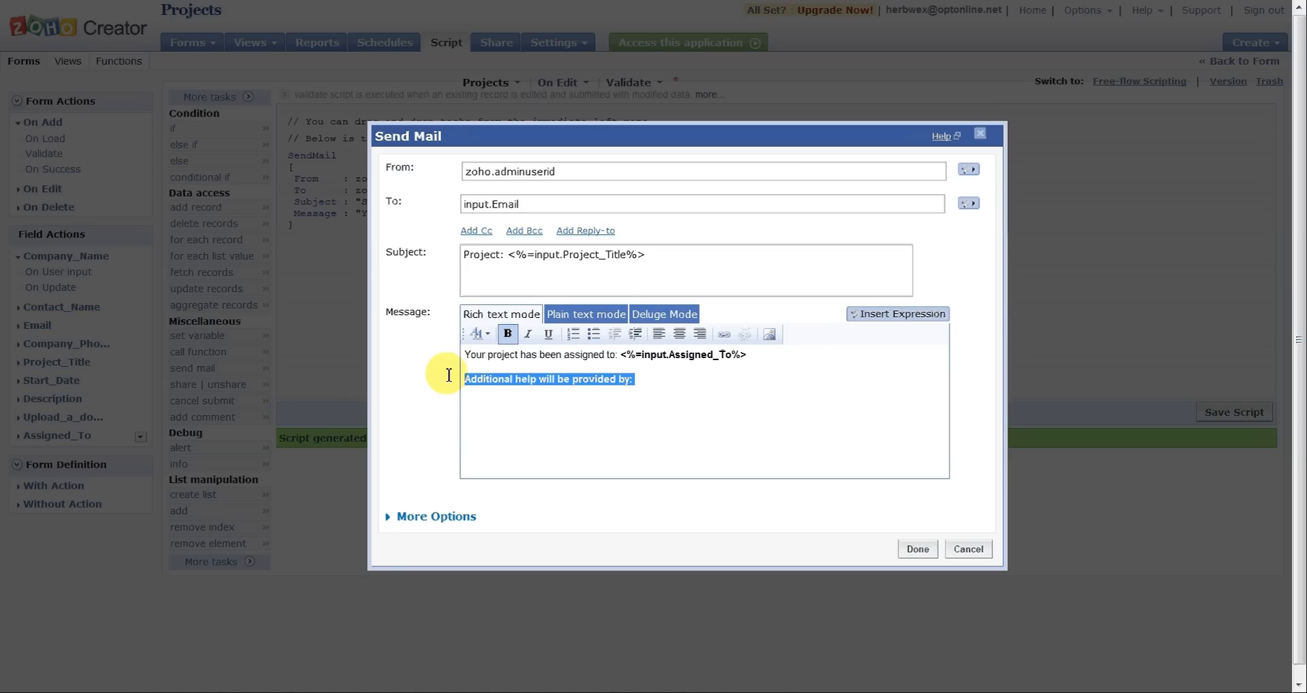
left_click(511, 339)
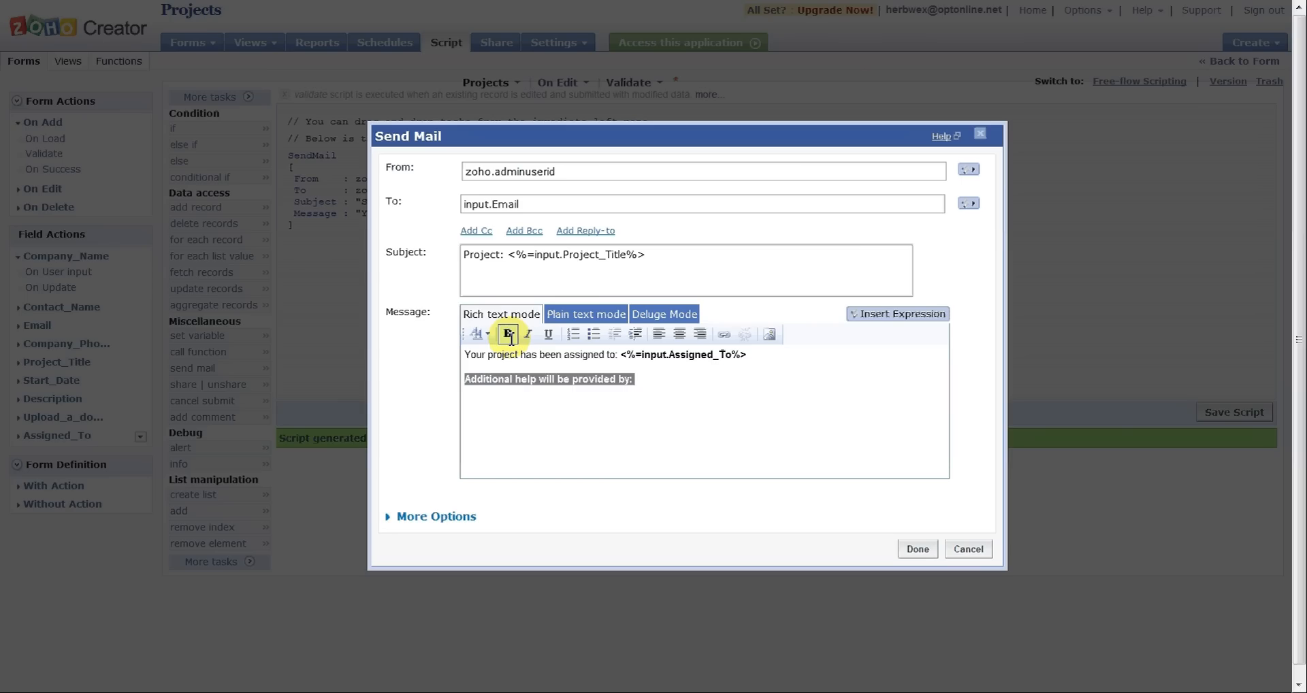
Step: Insert the Additional_Employees input field as an expression after "Additional help will be provided by:" in the email message
left_click(630, 382)
left_click(903, 315)
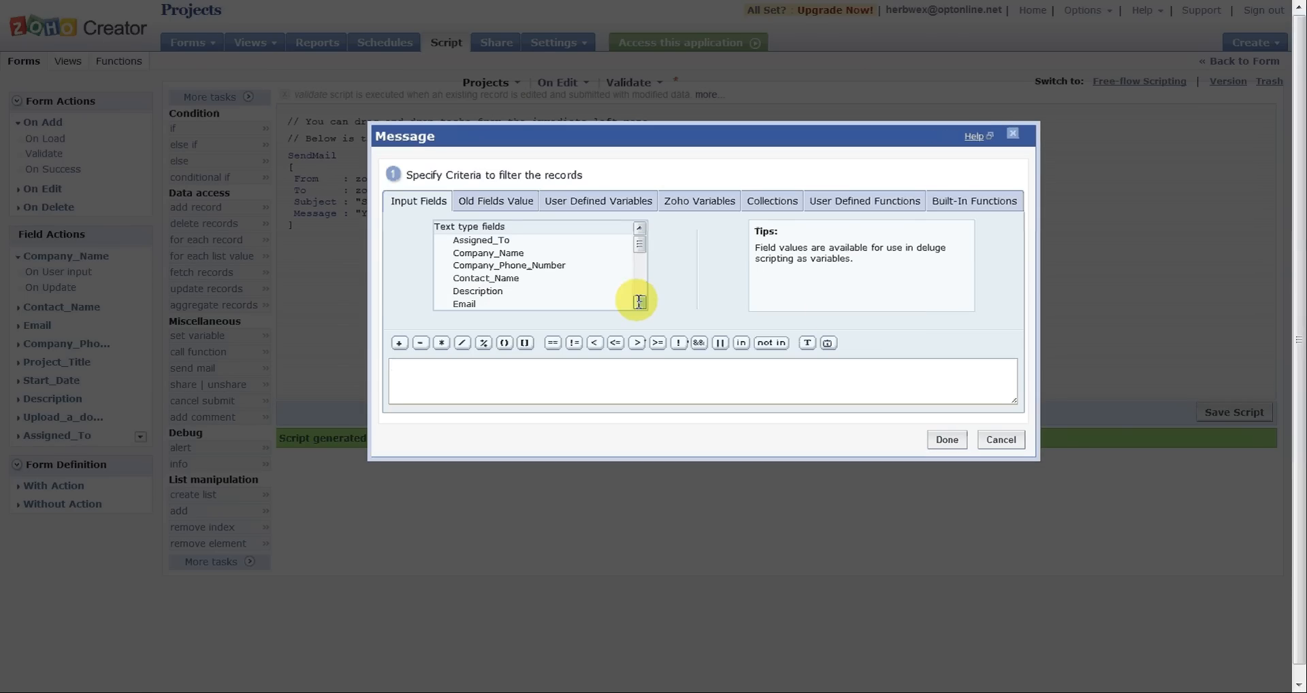
left_click_drag(643, 249, 639, 295)
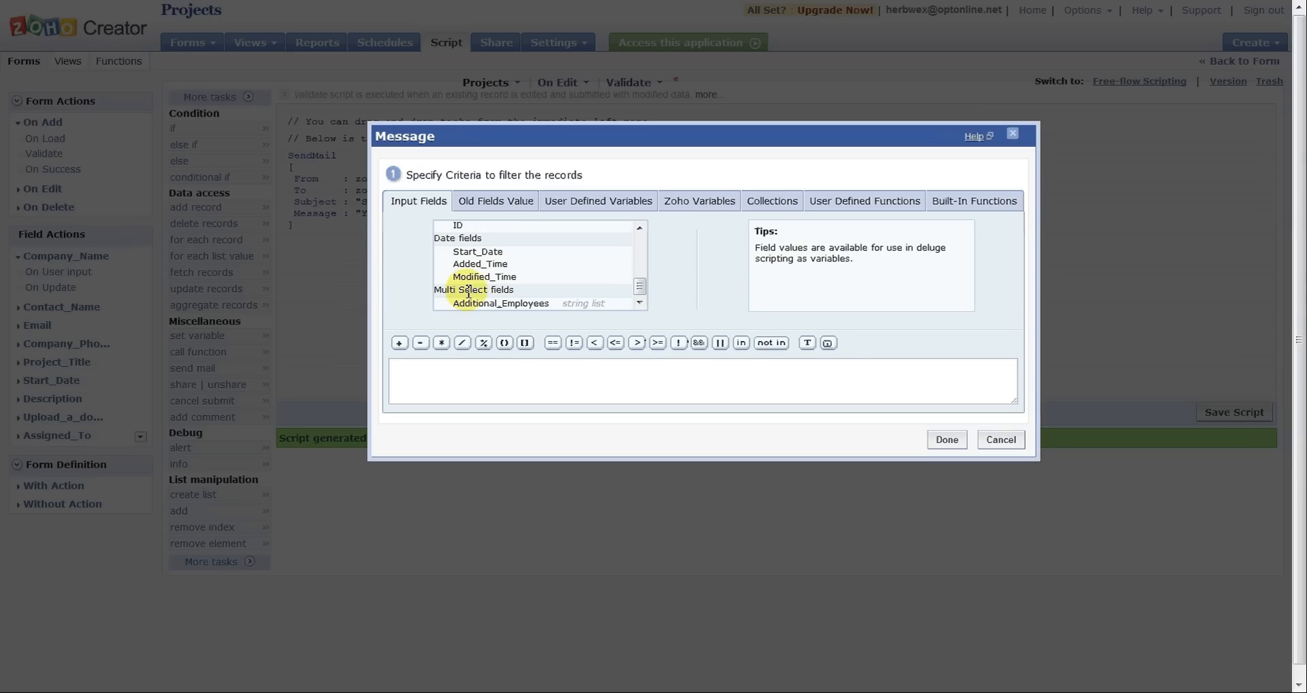
left_click(497, 304)
double_click(497, 303)
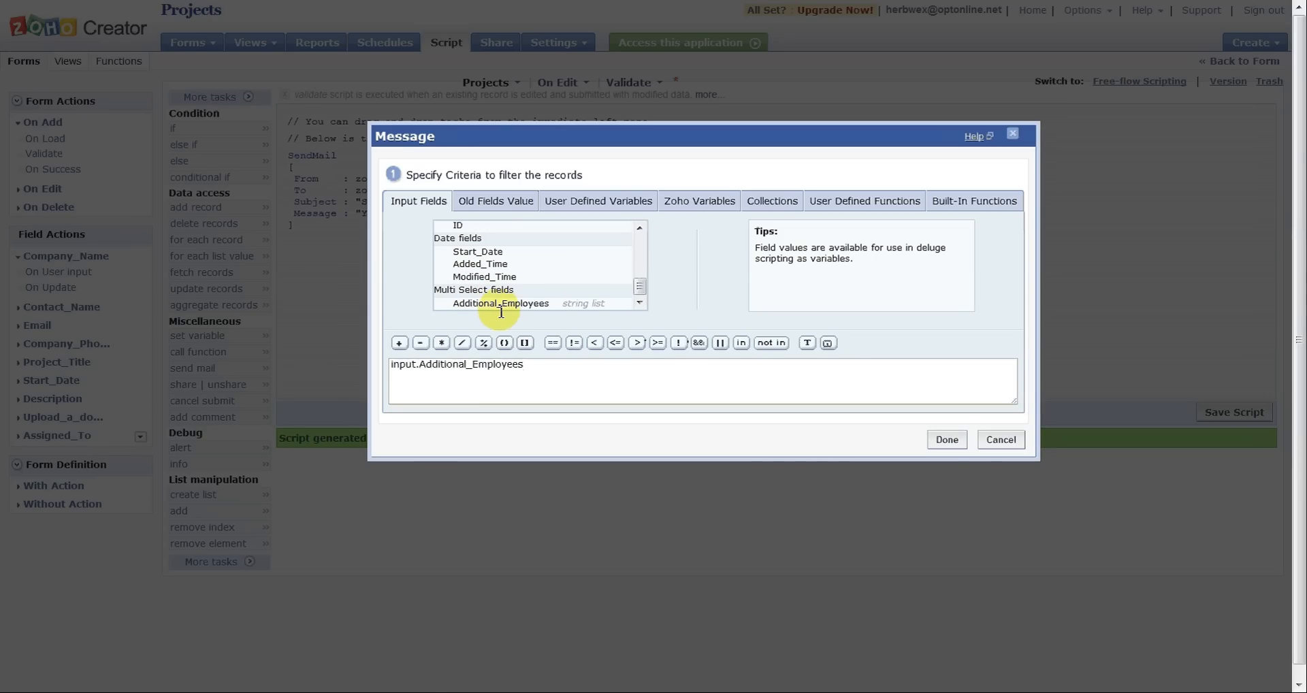
left_click(947, 439)
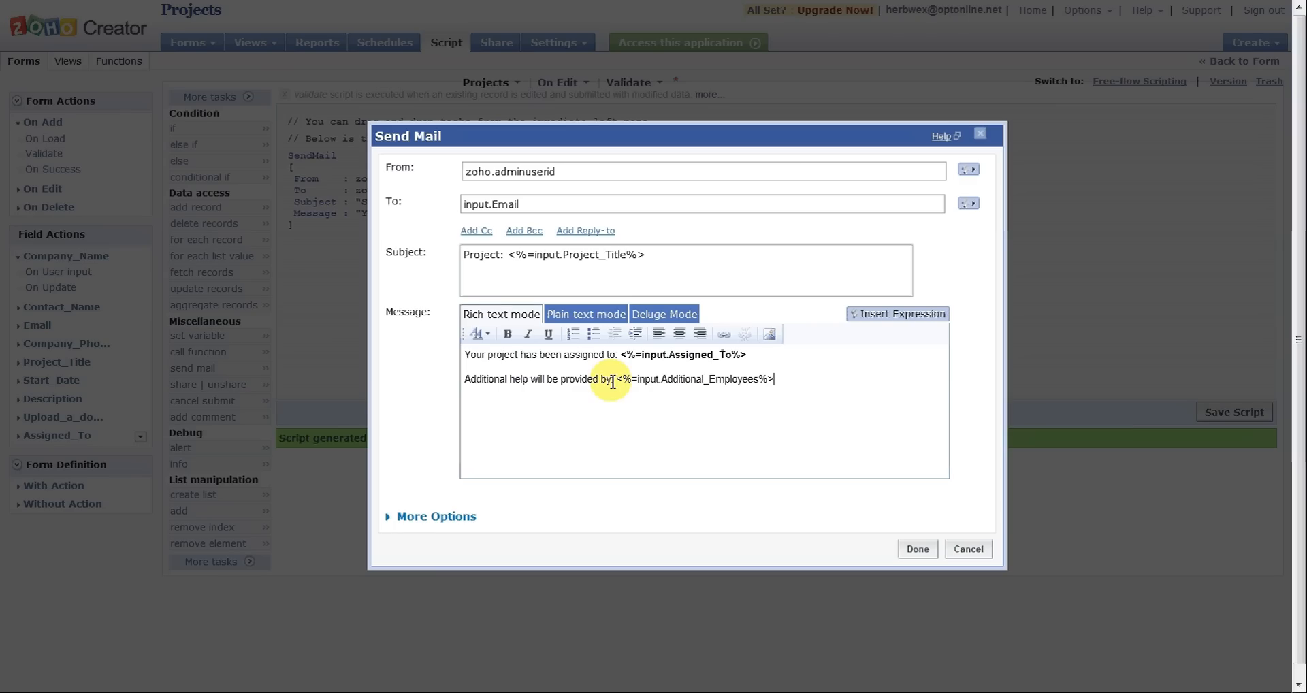
Step: Format the Additional_Employees expression in the message as bold red text
left_click_drag(617, 382, 774, 381)
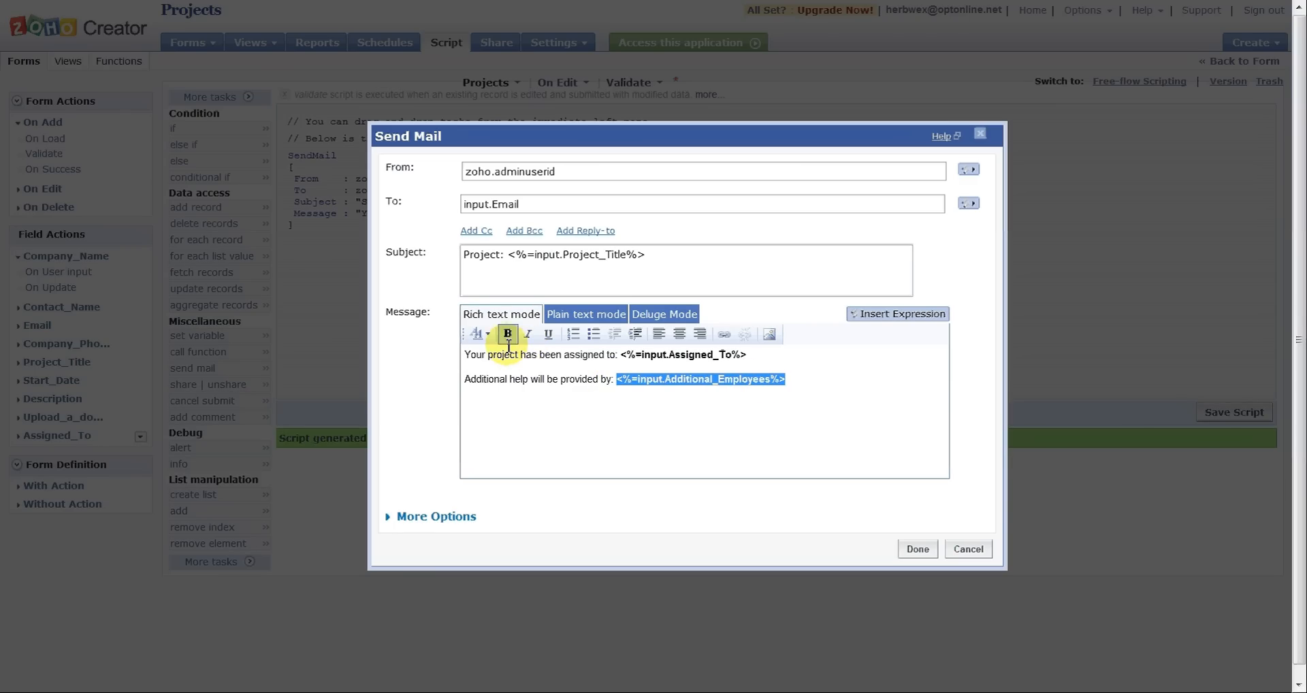
left_click(487, 334)
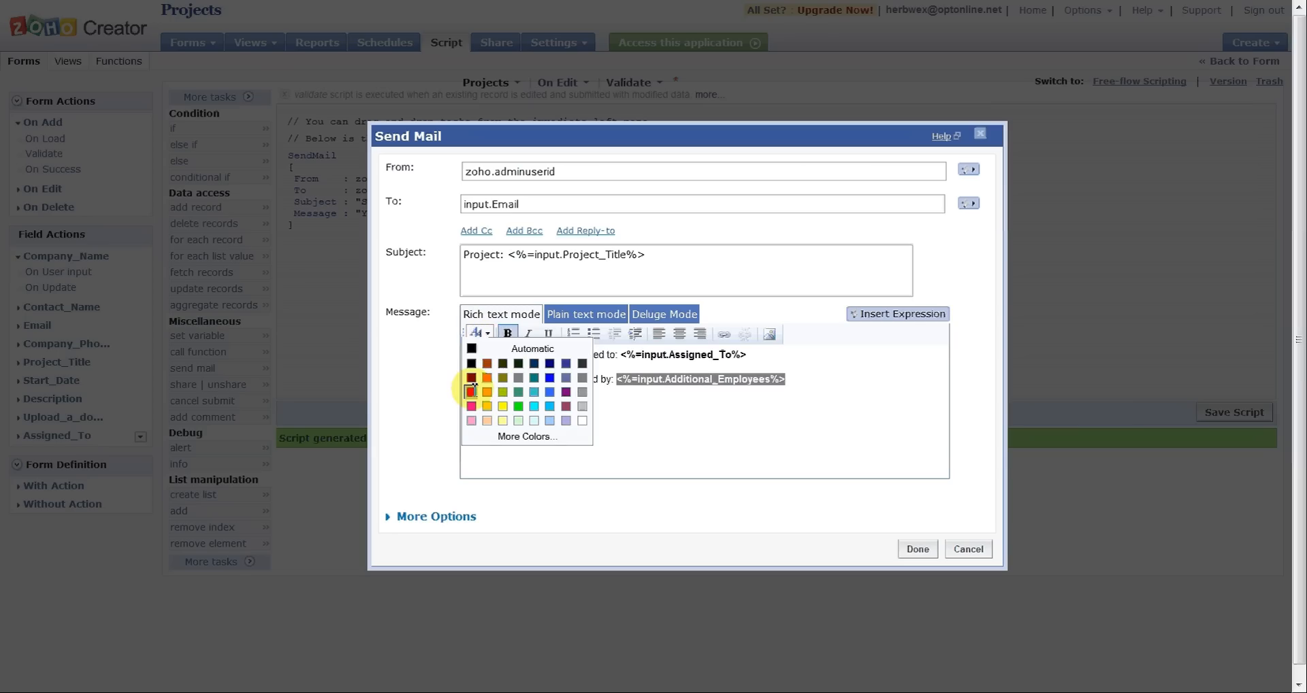
left_click(471, 391)
left_click(834, 383)
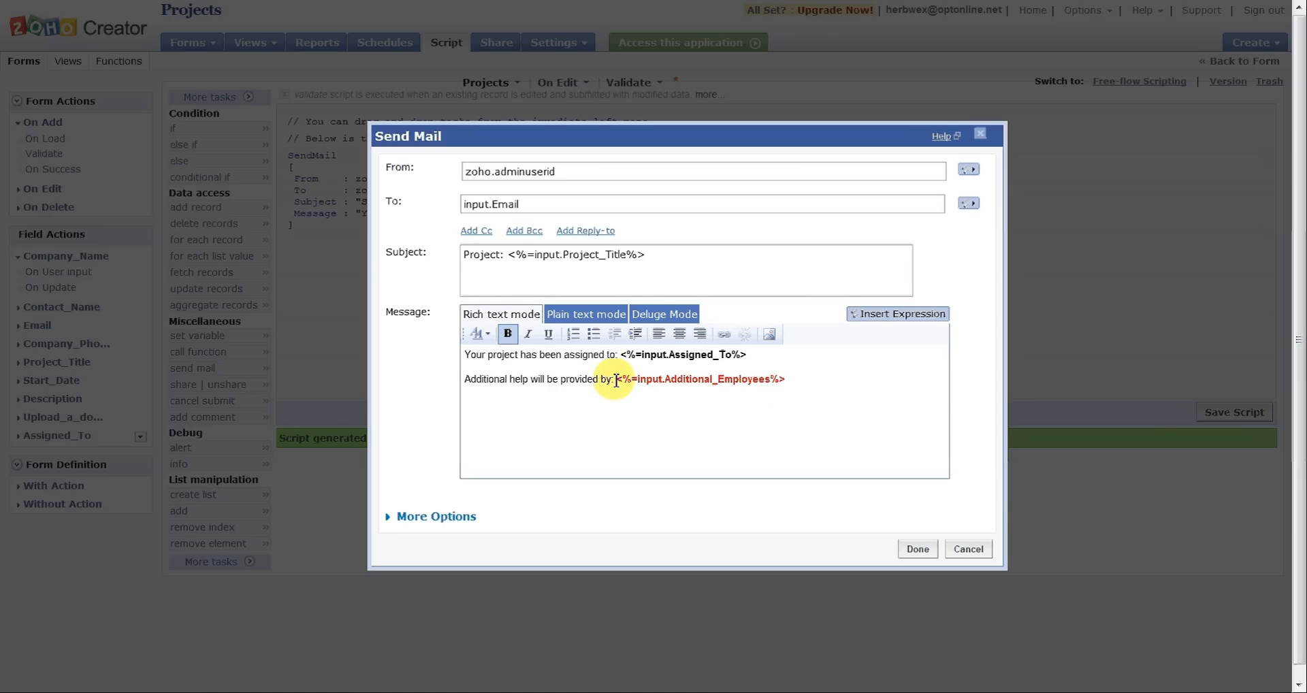
left_click(807, 383)
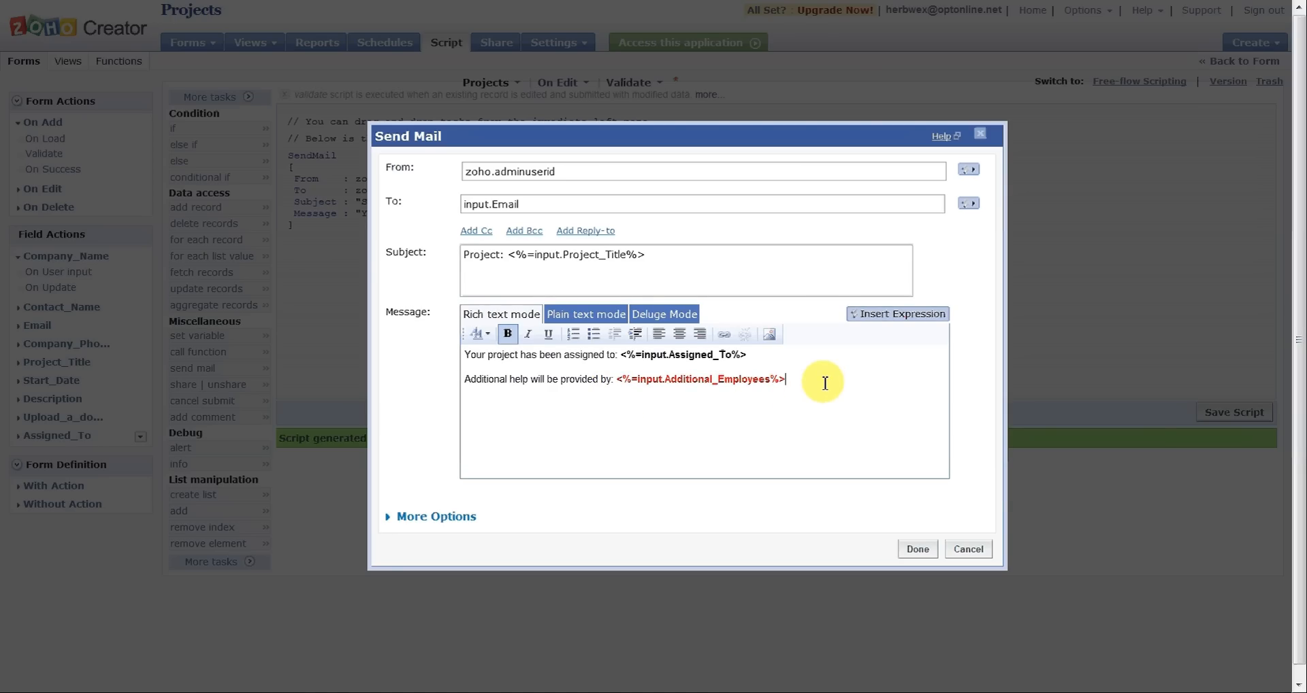
Step: Add a closing below the message text with "Thank You" and the sender's full name on the following line
key("Return")
key("Return")
type("Thank You")
key("Return")
type("Herb Wexler")
Step: Remove the bold formatting from the closing lines and set their text color to Automatic
left_click_drag(560, 426, 467, 389)
left_click(505, 335)
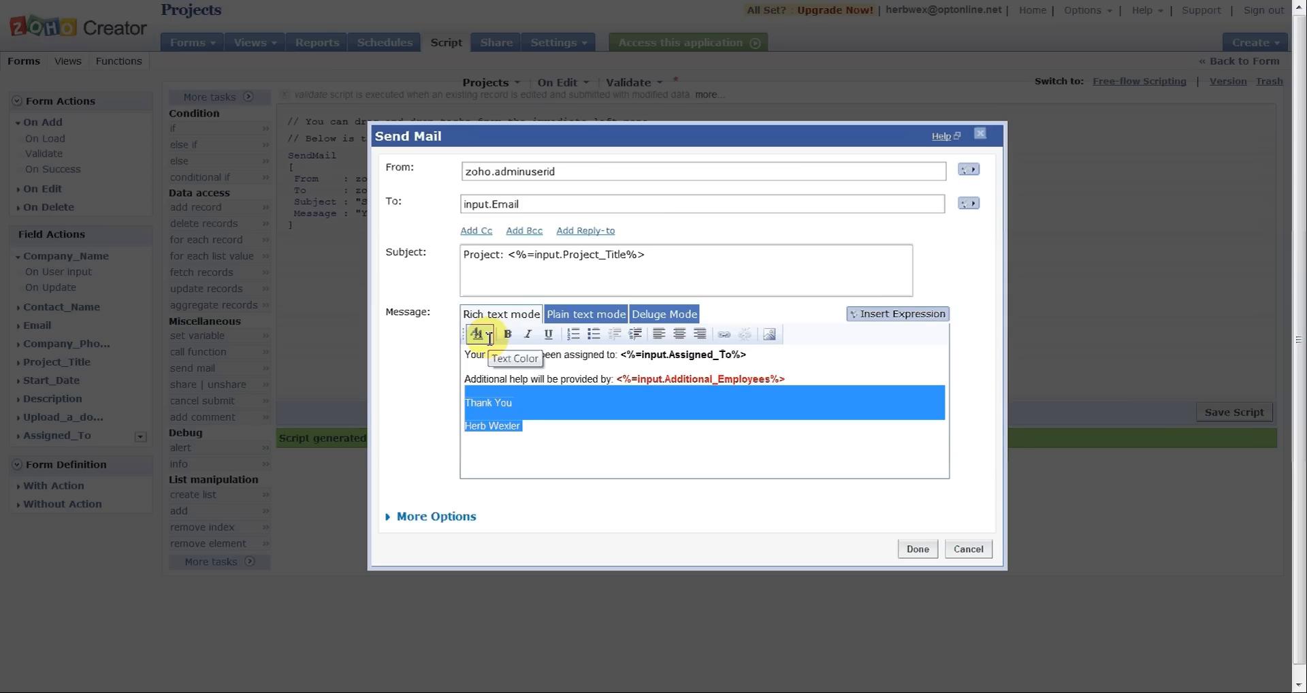
left_click(487, 334)
left_click(472, 350)
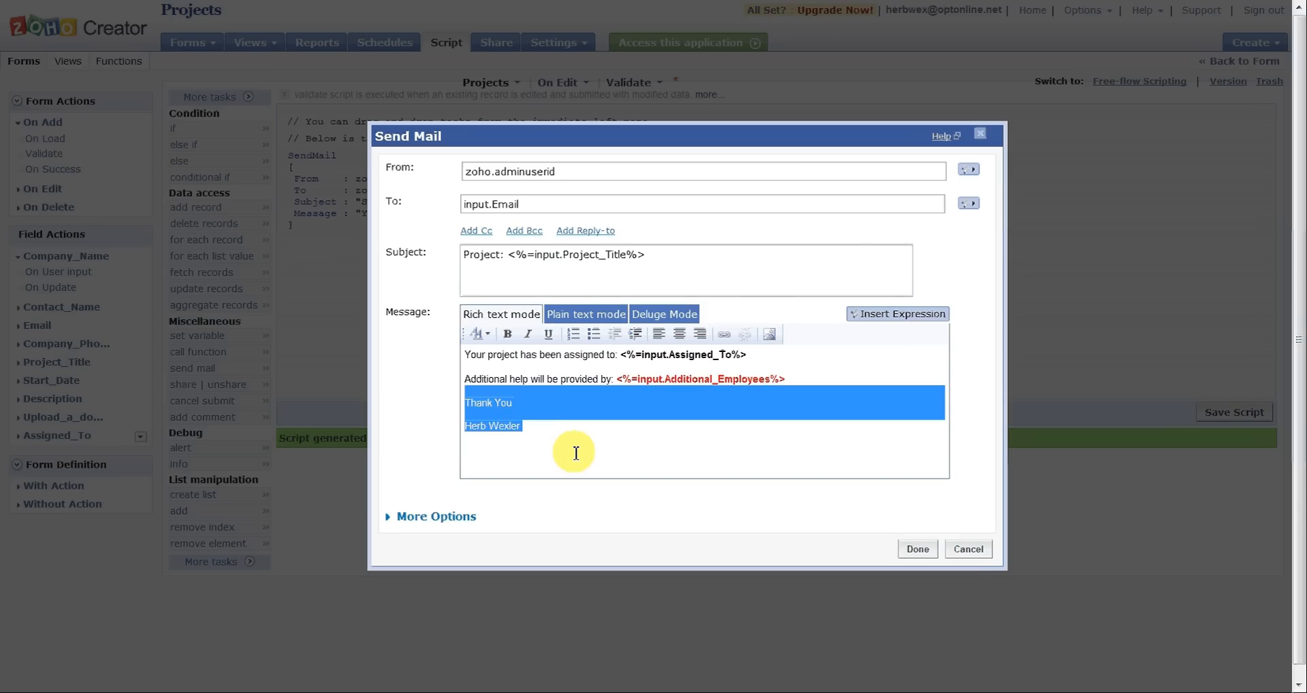
Step: Finish the Send Mail task and save the On Edit validation script
left_click(575, 452)
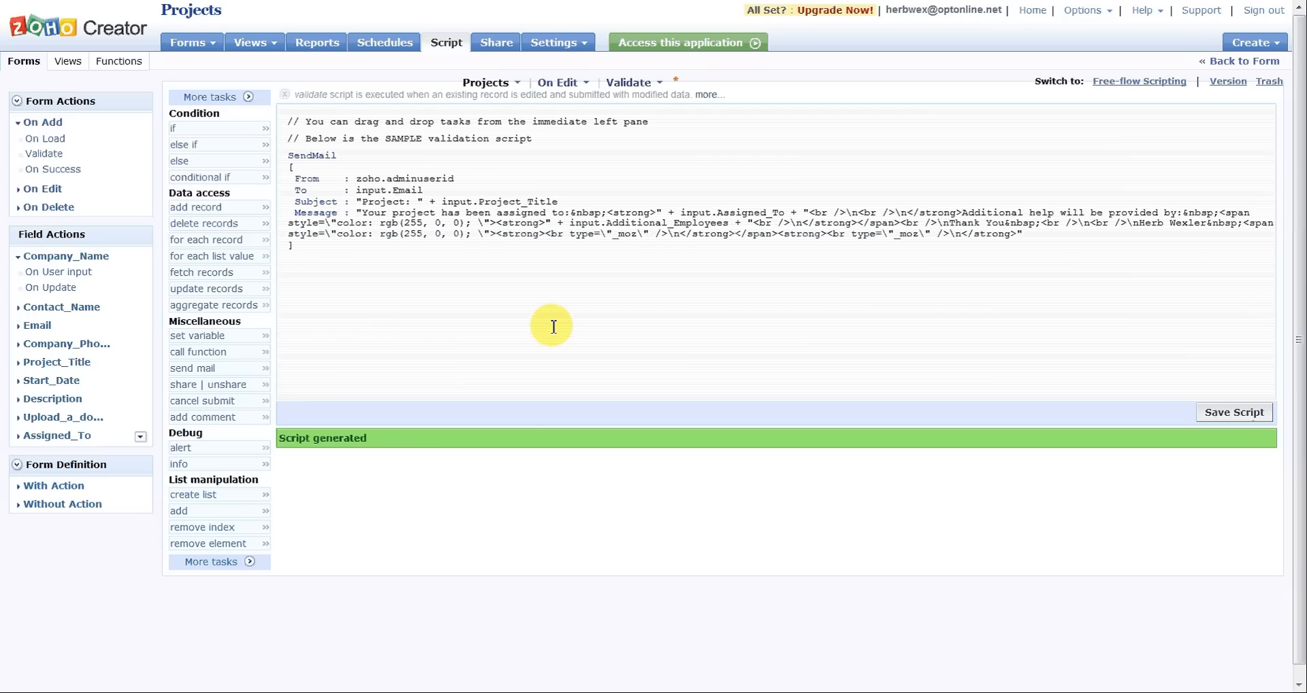
mouse_move(529, 171)
left_click(1216, 411)
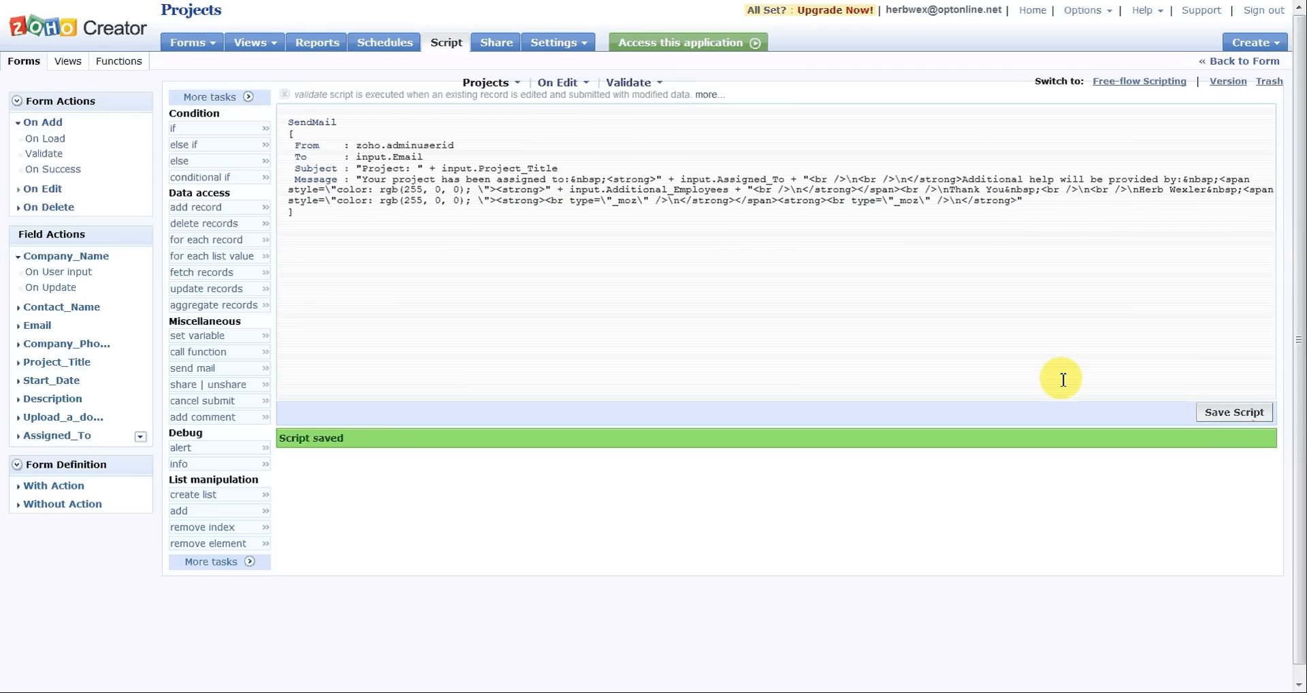
Step: View the saved email script in Free-flow Scripting, and return to the Script Builder
left_click(1128, 81)
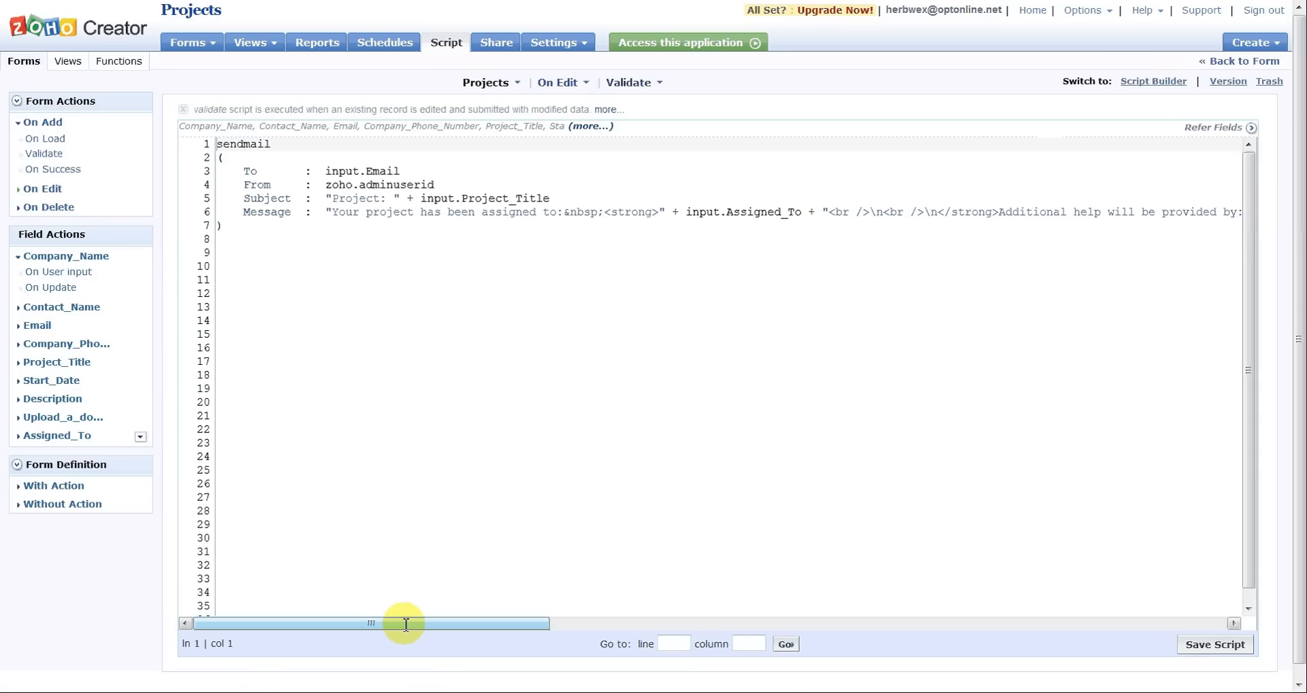
left_click_drag(406, 623, 327, 623)
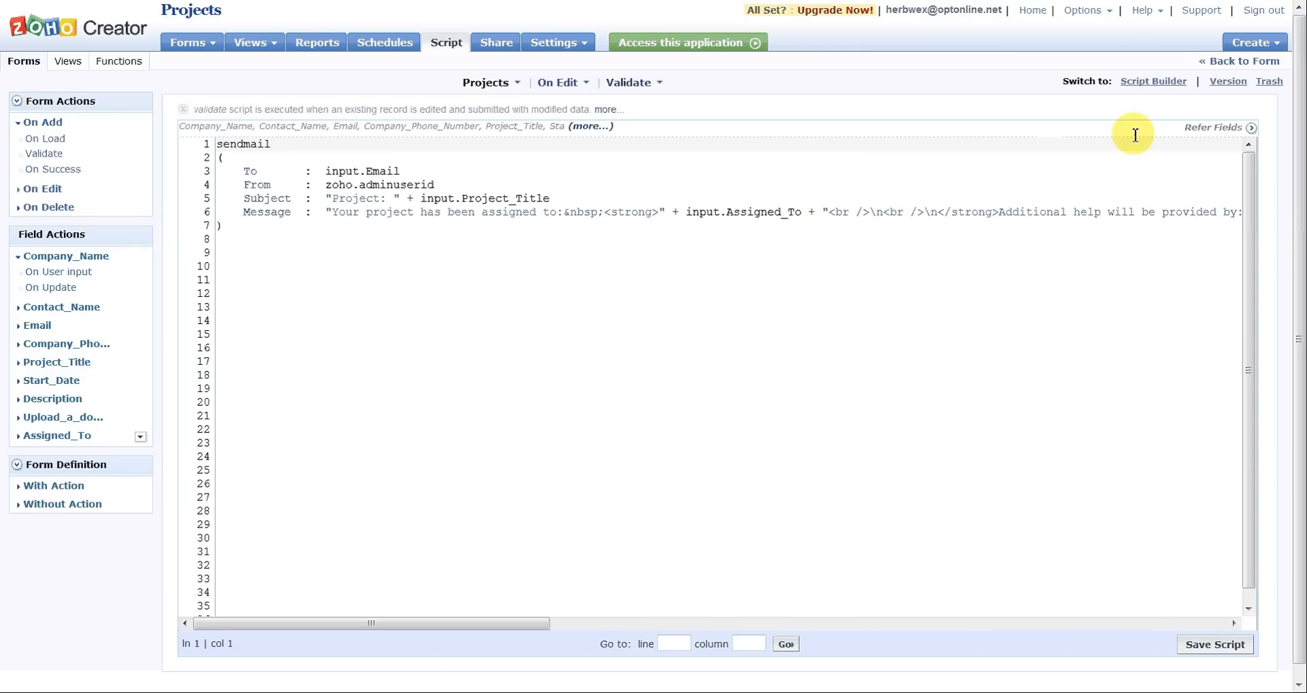
left_click(1150, 81)
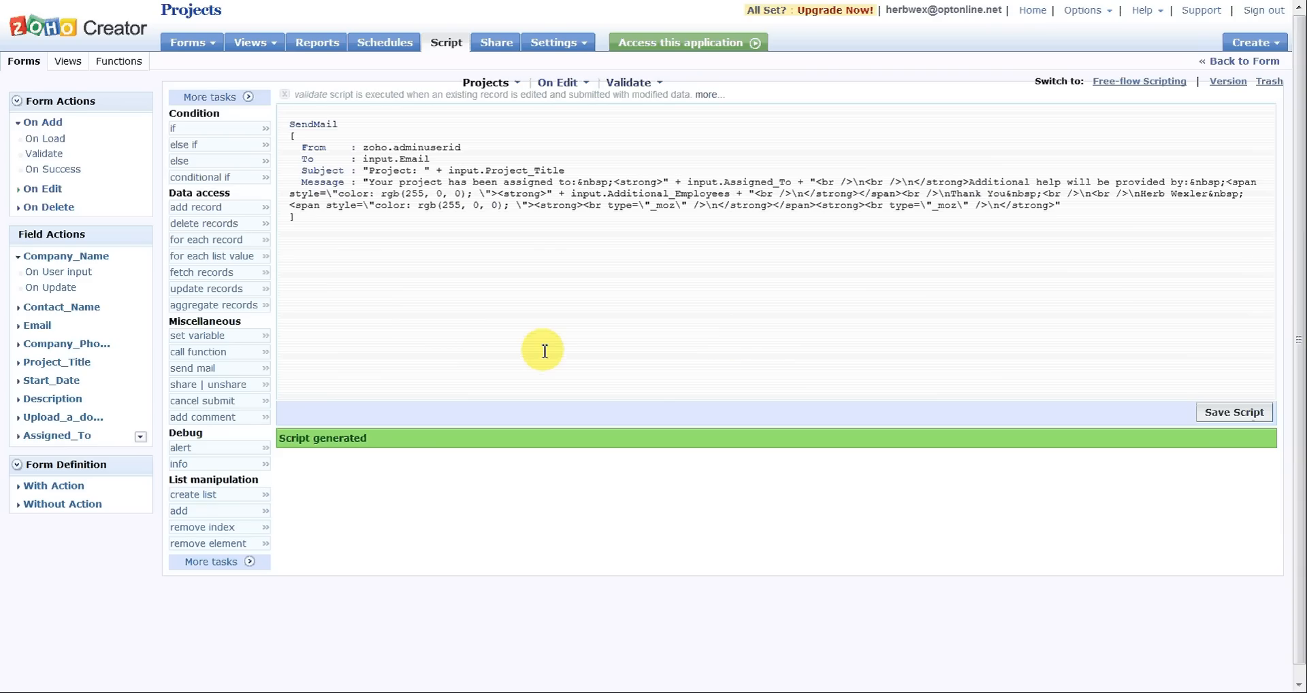
Step: Leave the script for the live Projects View, open the Project 2 record's edit form to review it, and close it without updating
left_click(1221, 63)
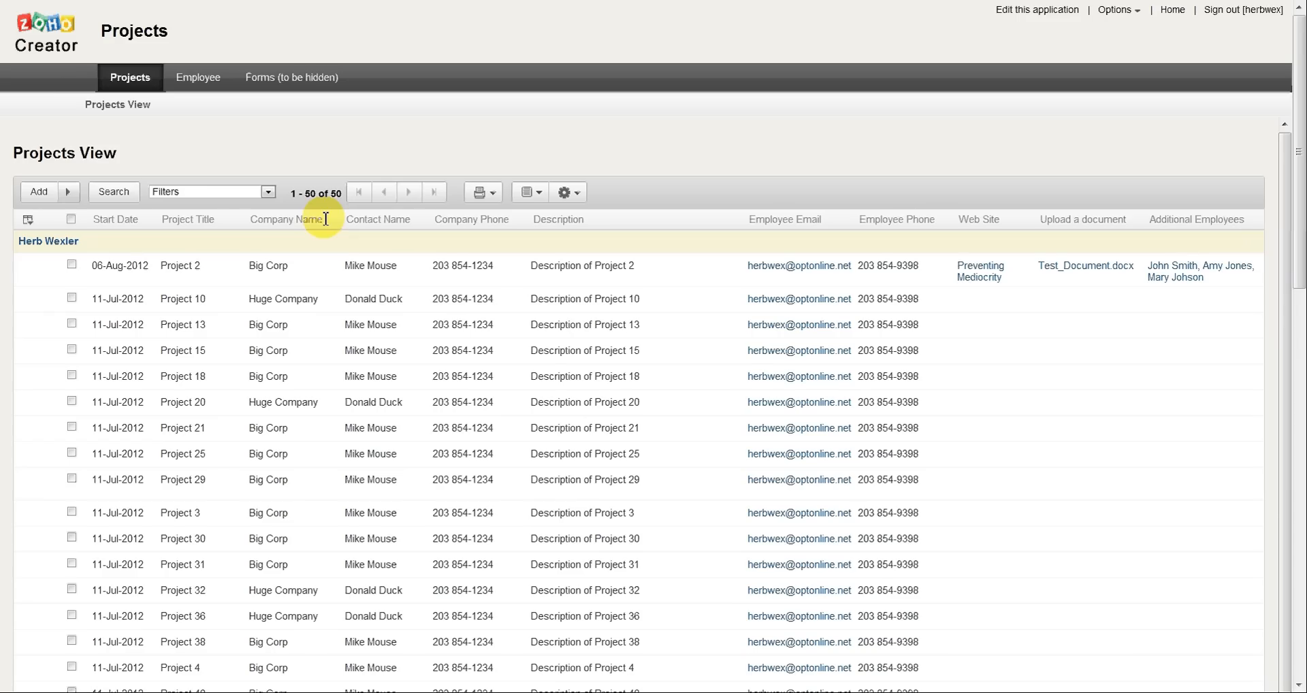
right_click(438, 270)
left_click(453, 283)
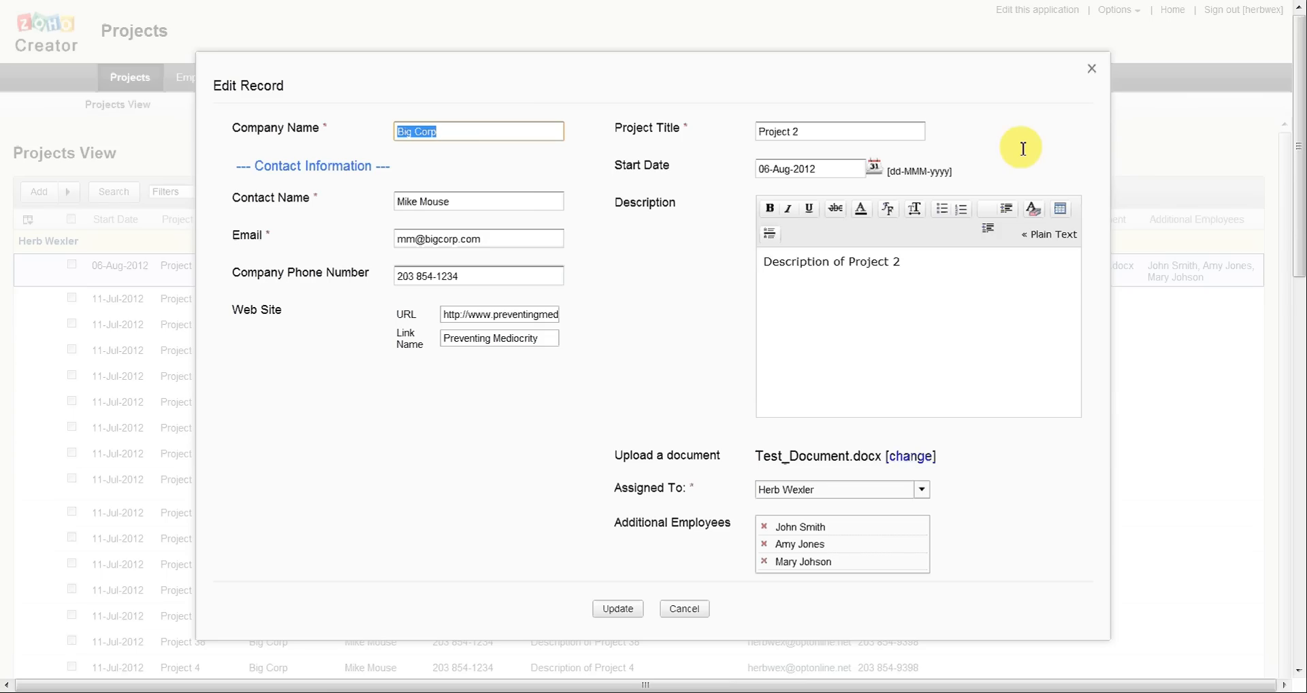
left_click(1092, 70)
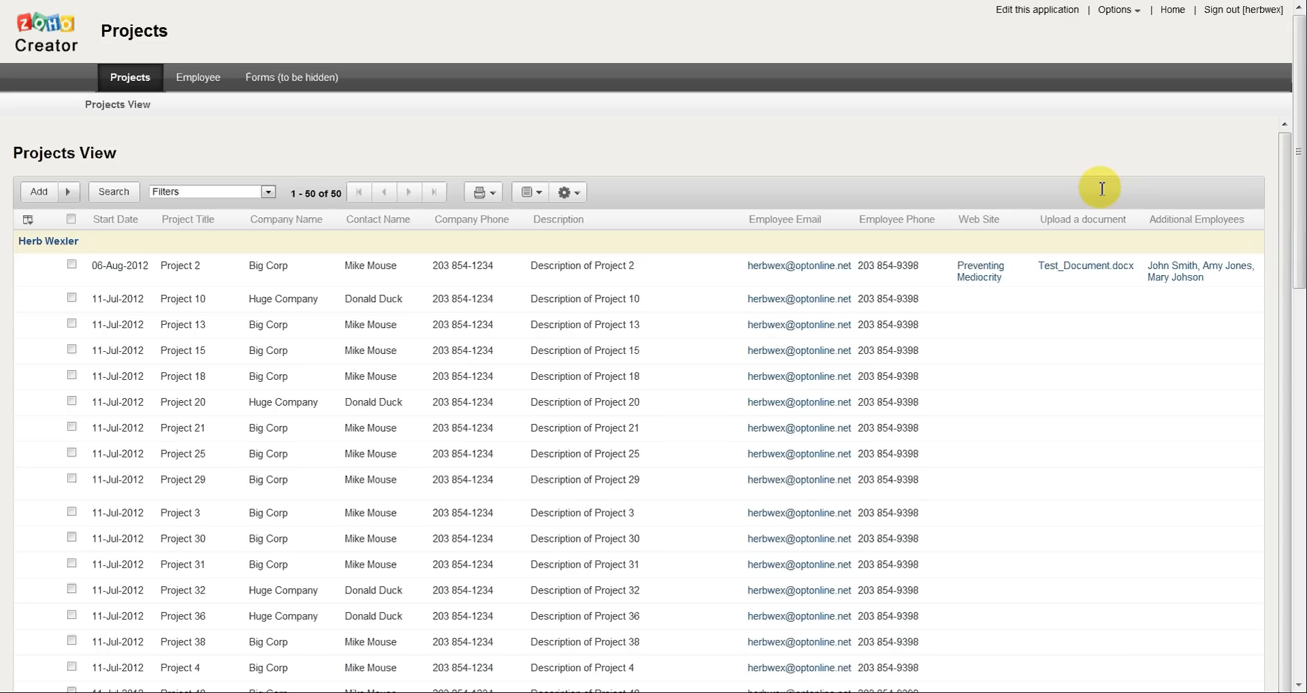